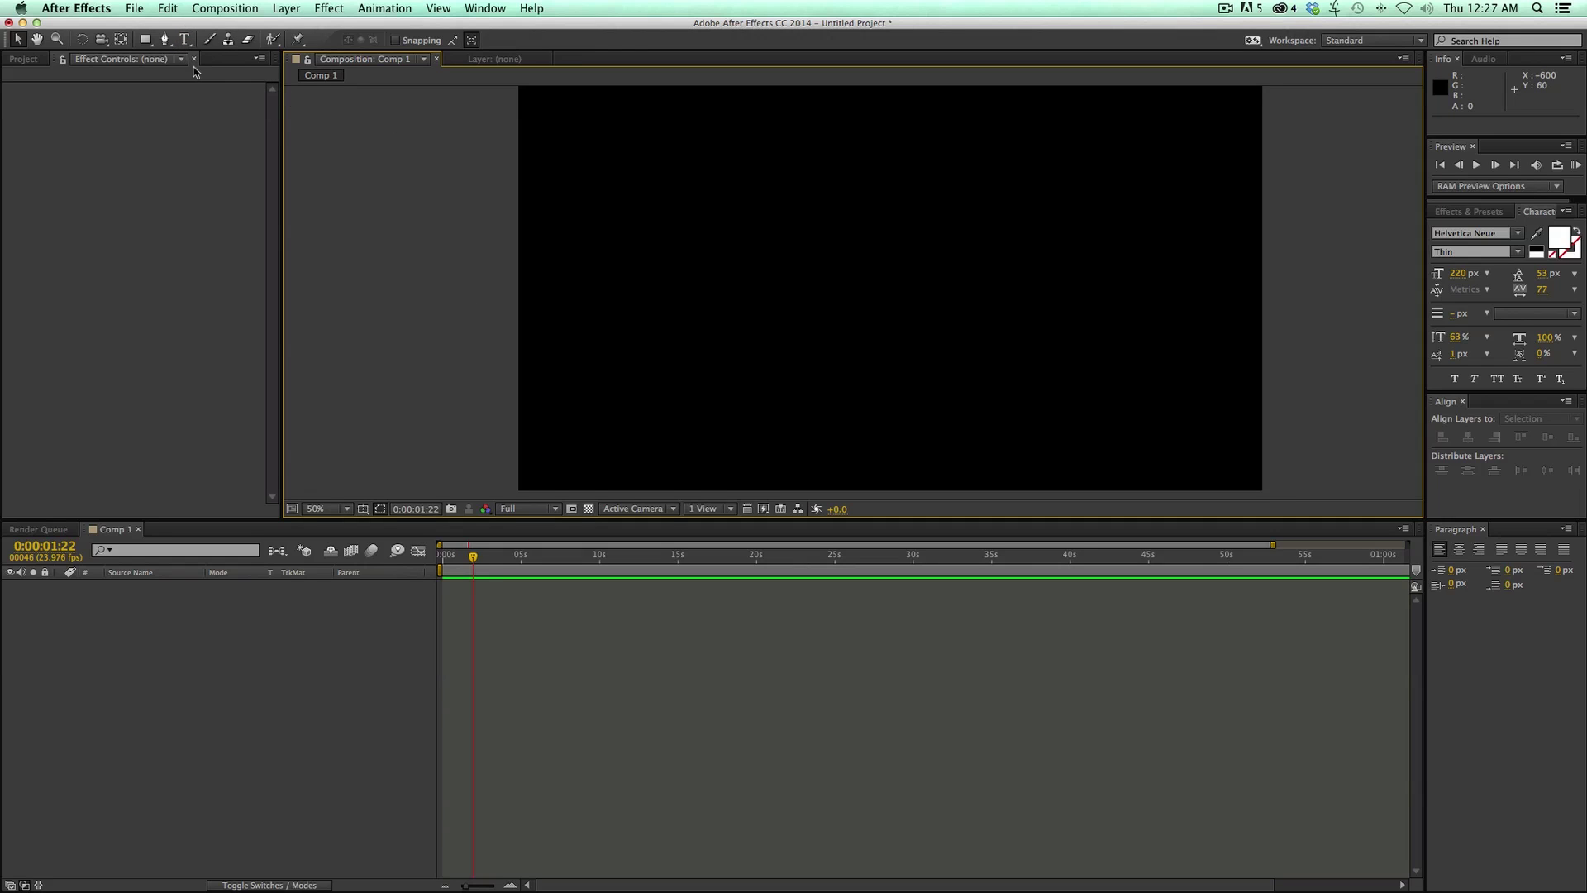
Draw a red polygon near the composition centre with the Polygon Tool
left_click(146, 41)
left_click(146, 43)
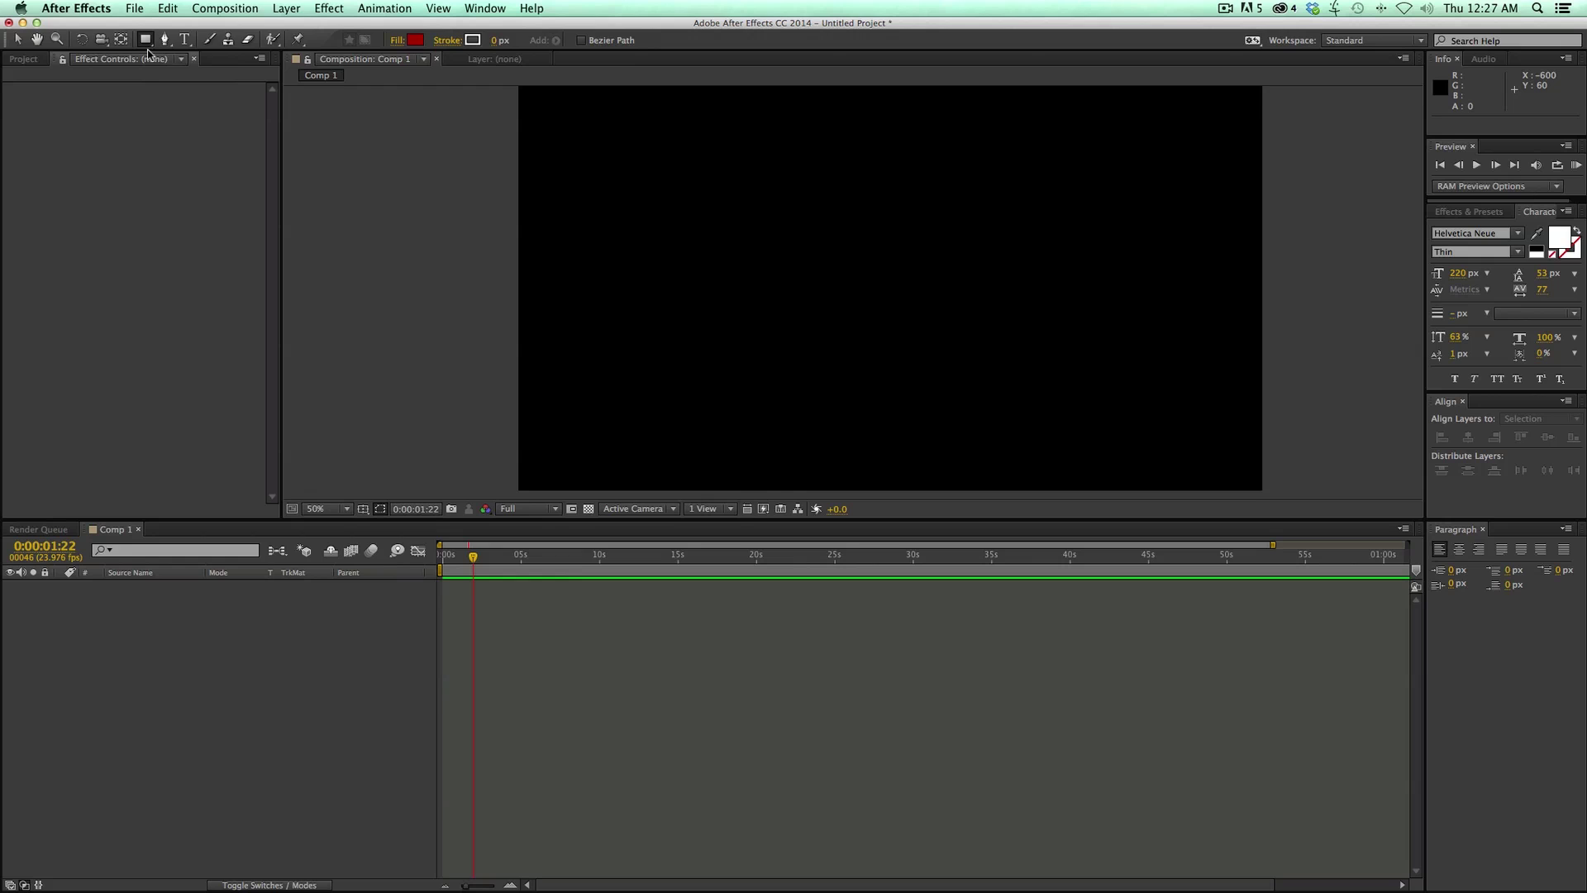
left_click(145, 43)
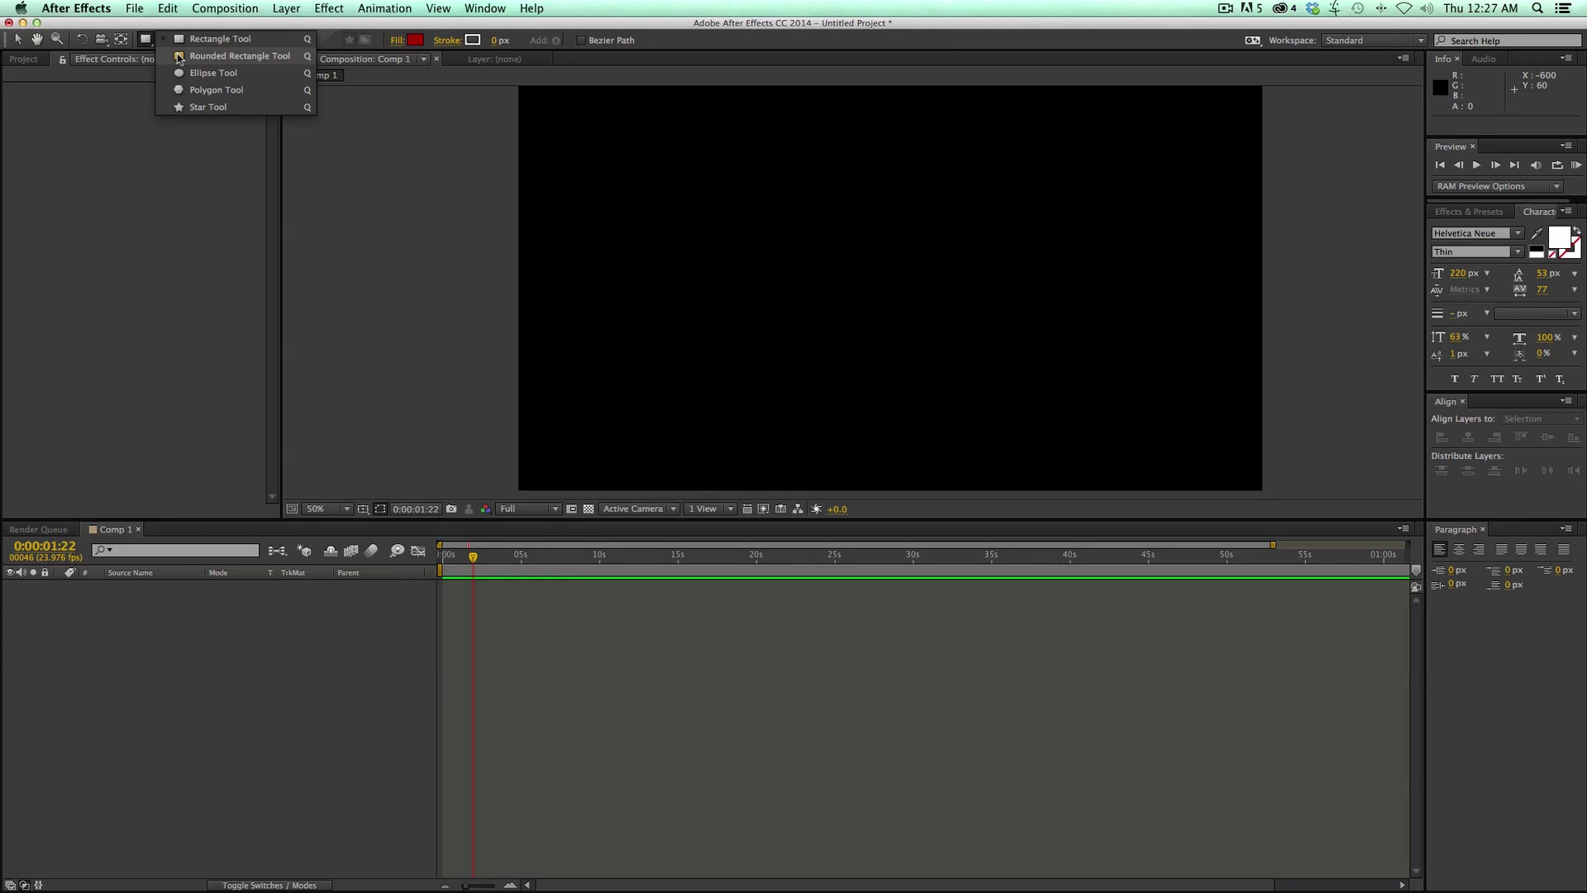
left_click(229, 89)
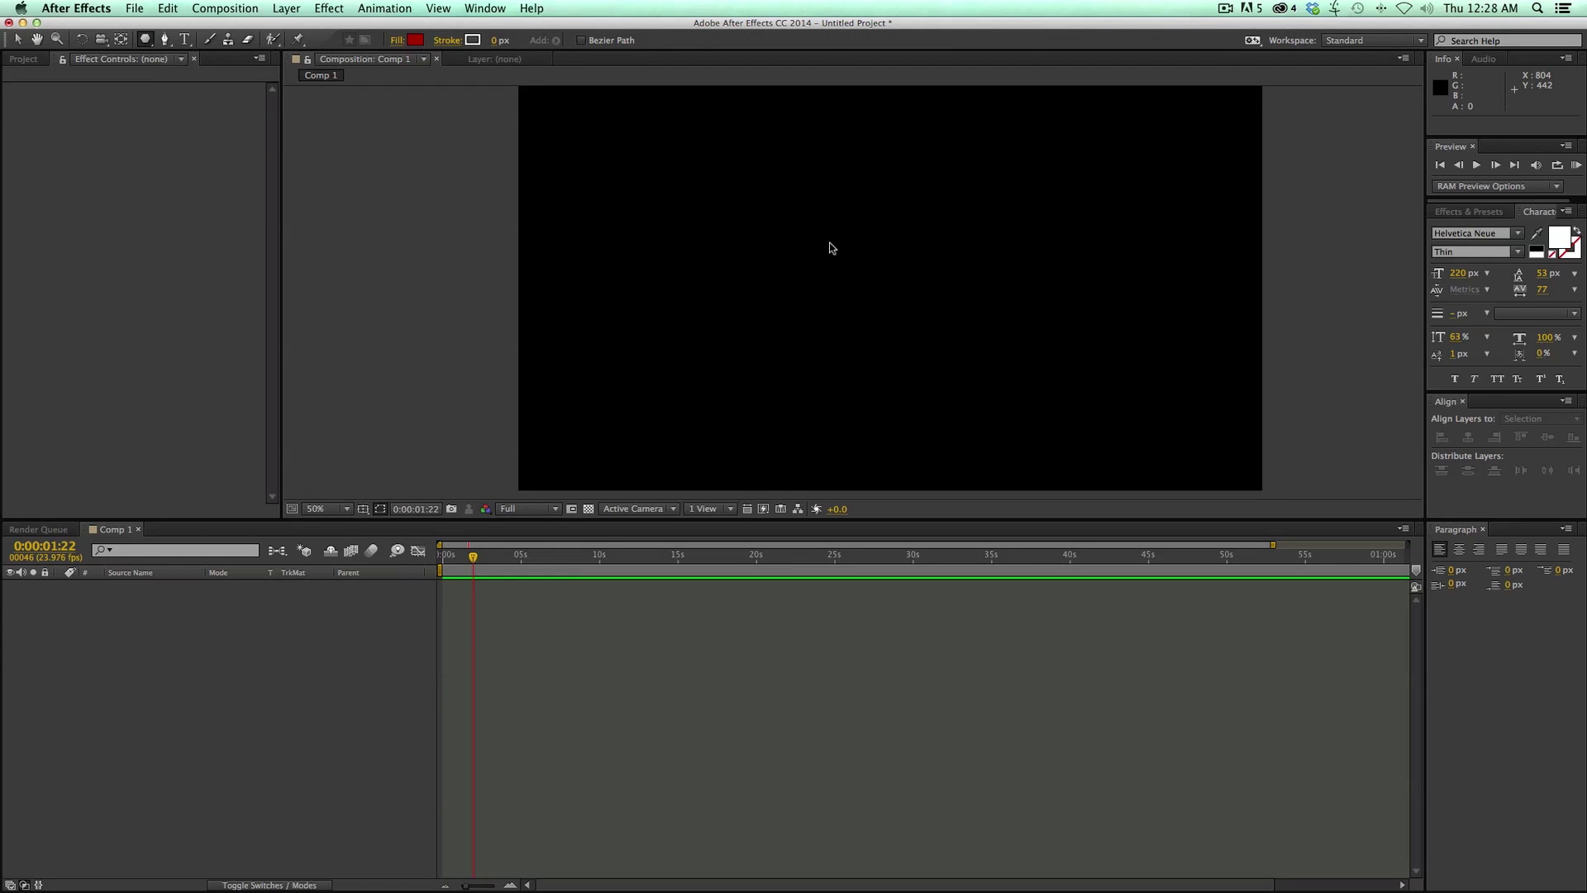
left_click_drag(839, 255, 981, 331)
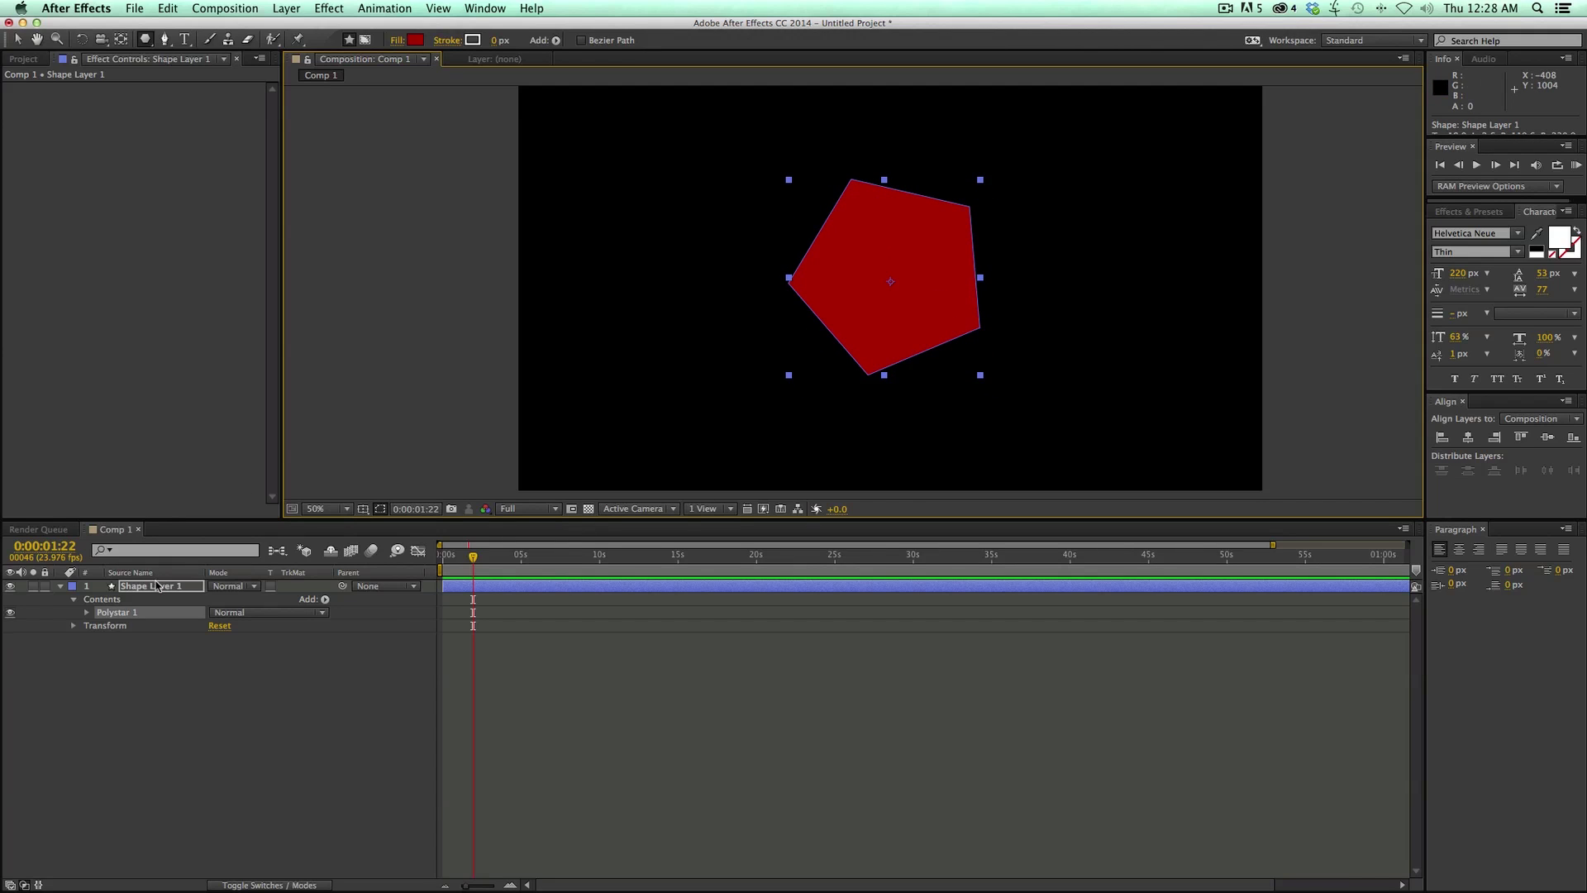
Set Polystar Path 1 to 6 points with a rotation of 180°
left_click(87, 613)
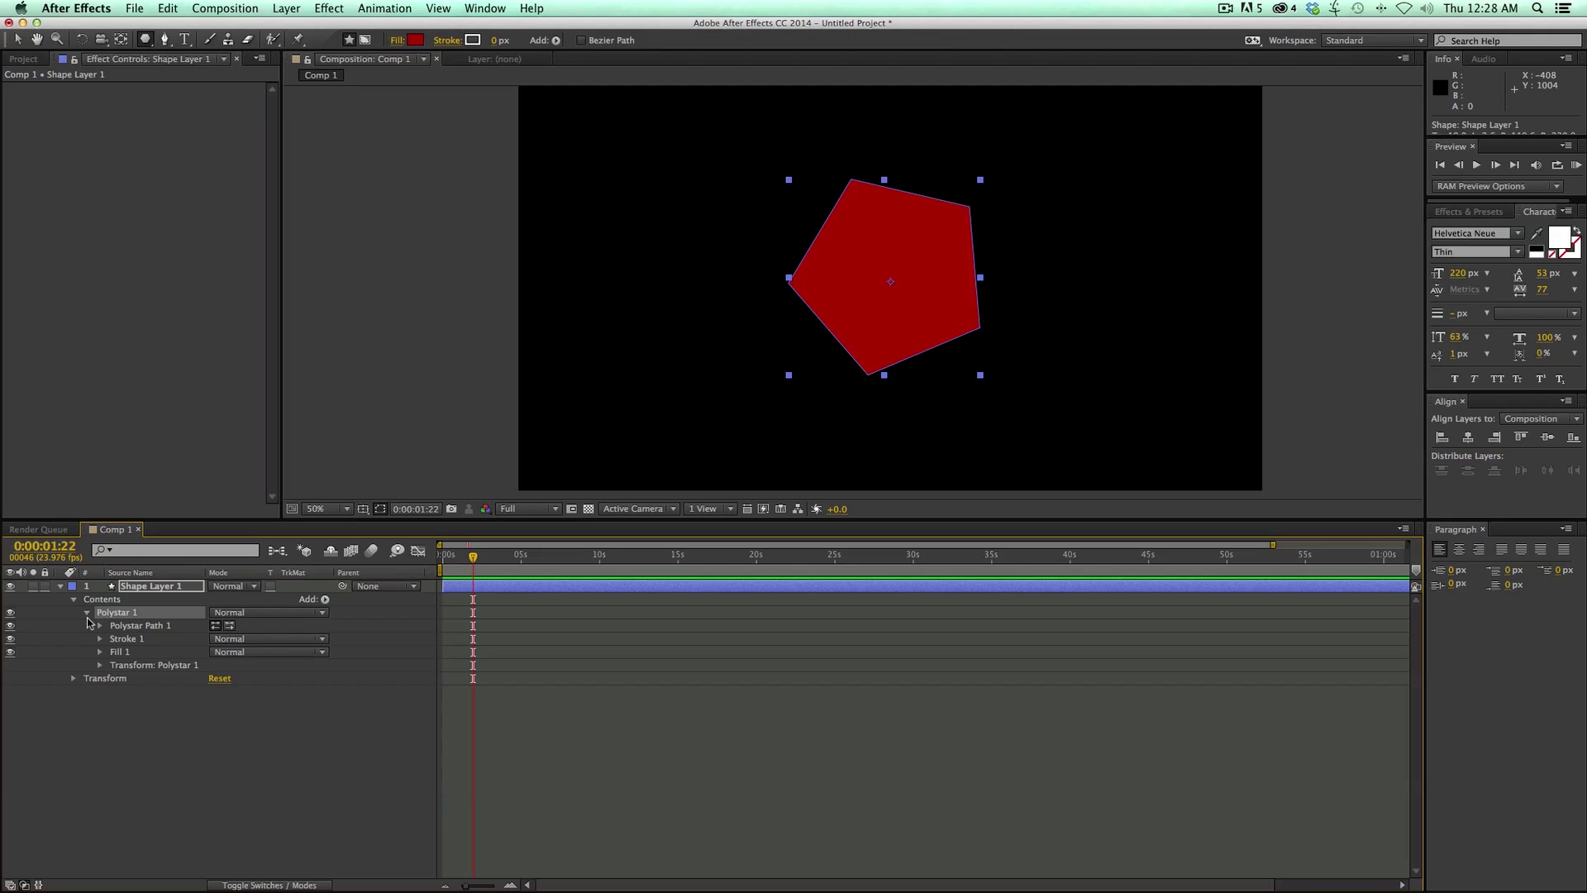
left_click(100, 627)
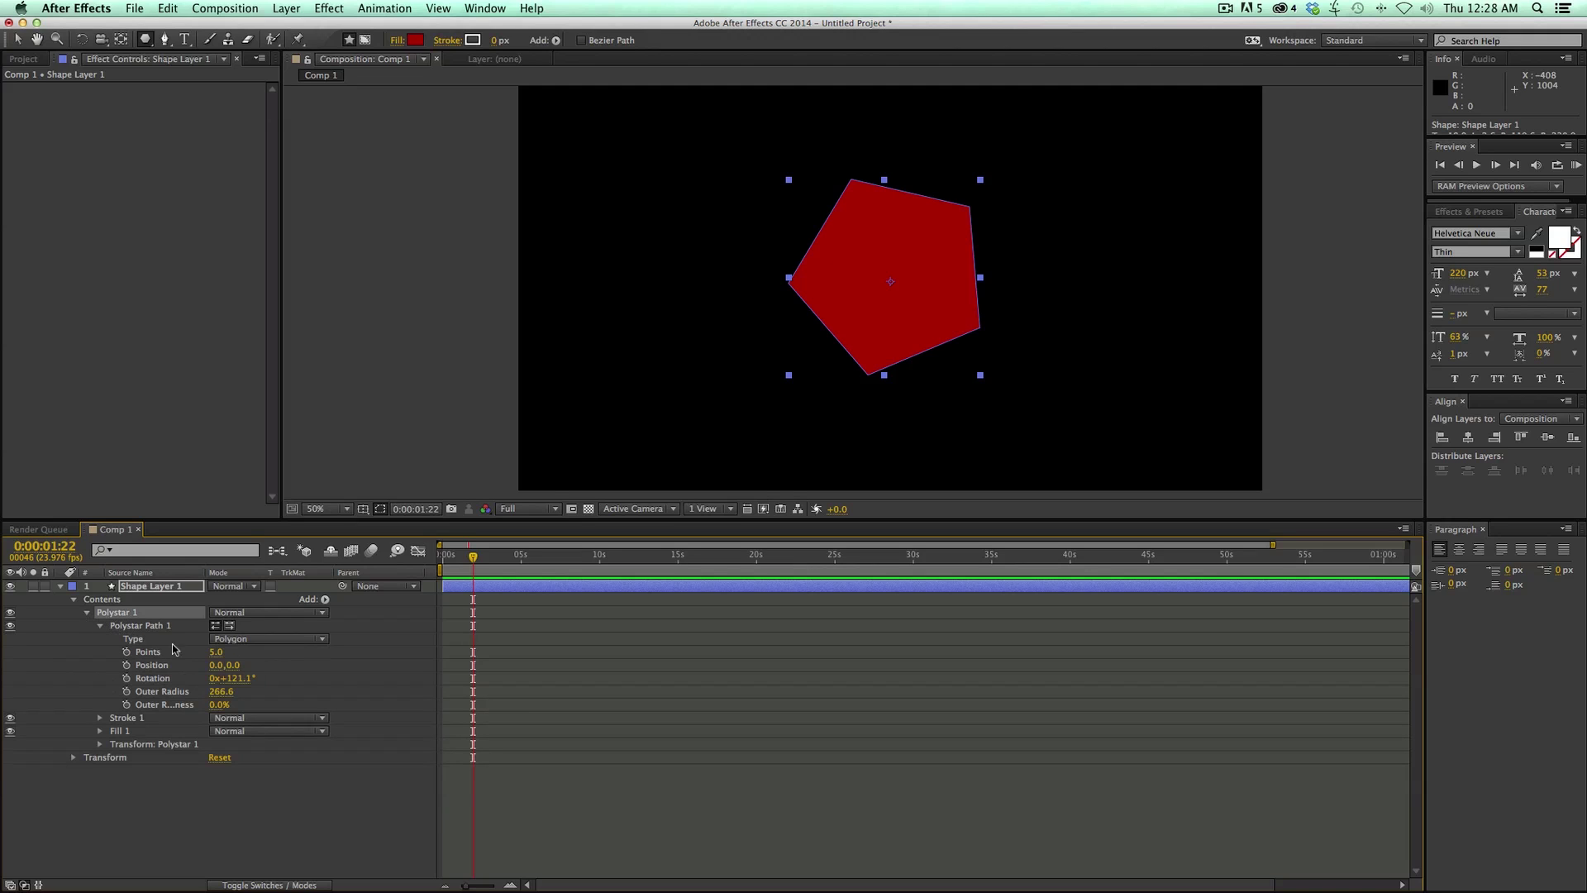
left_click(213, 652)
key("Return")
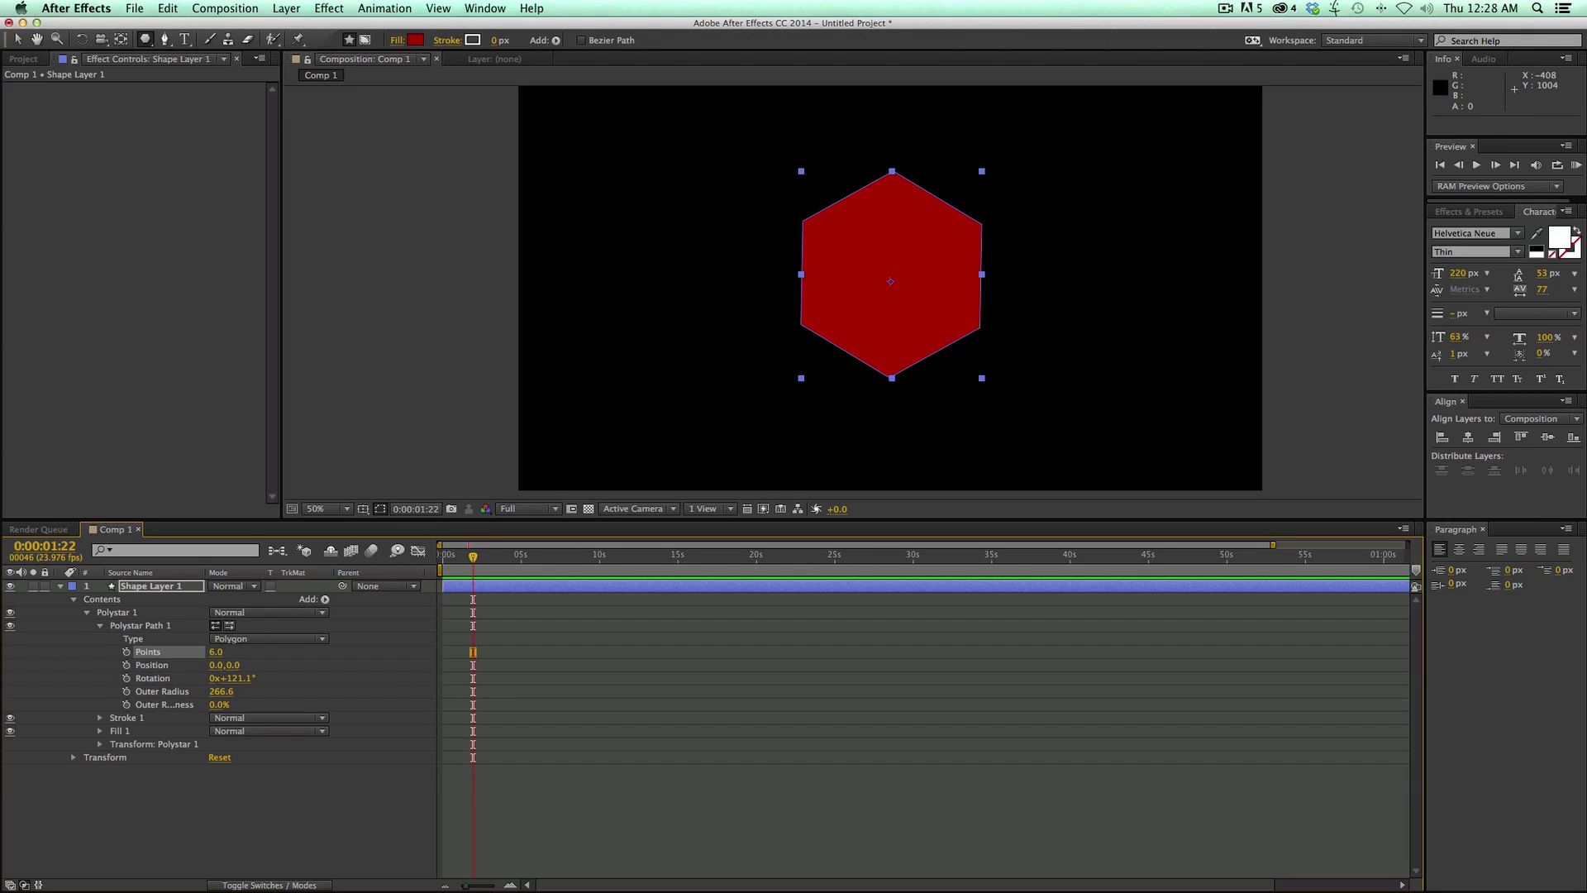
left_click(238, 680)
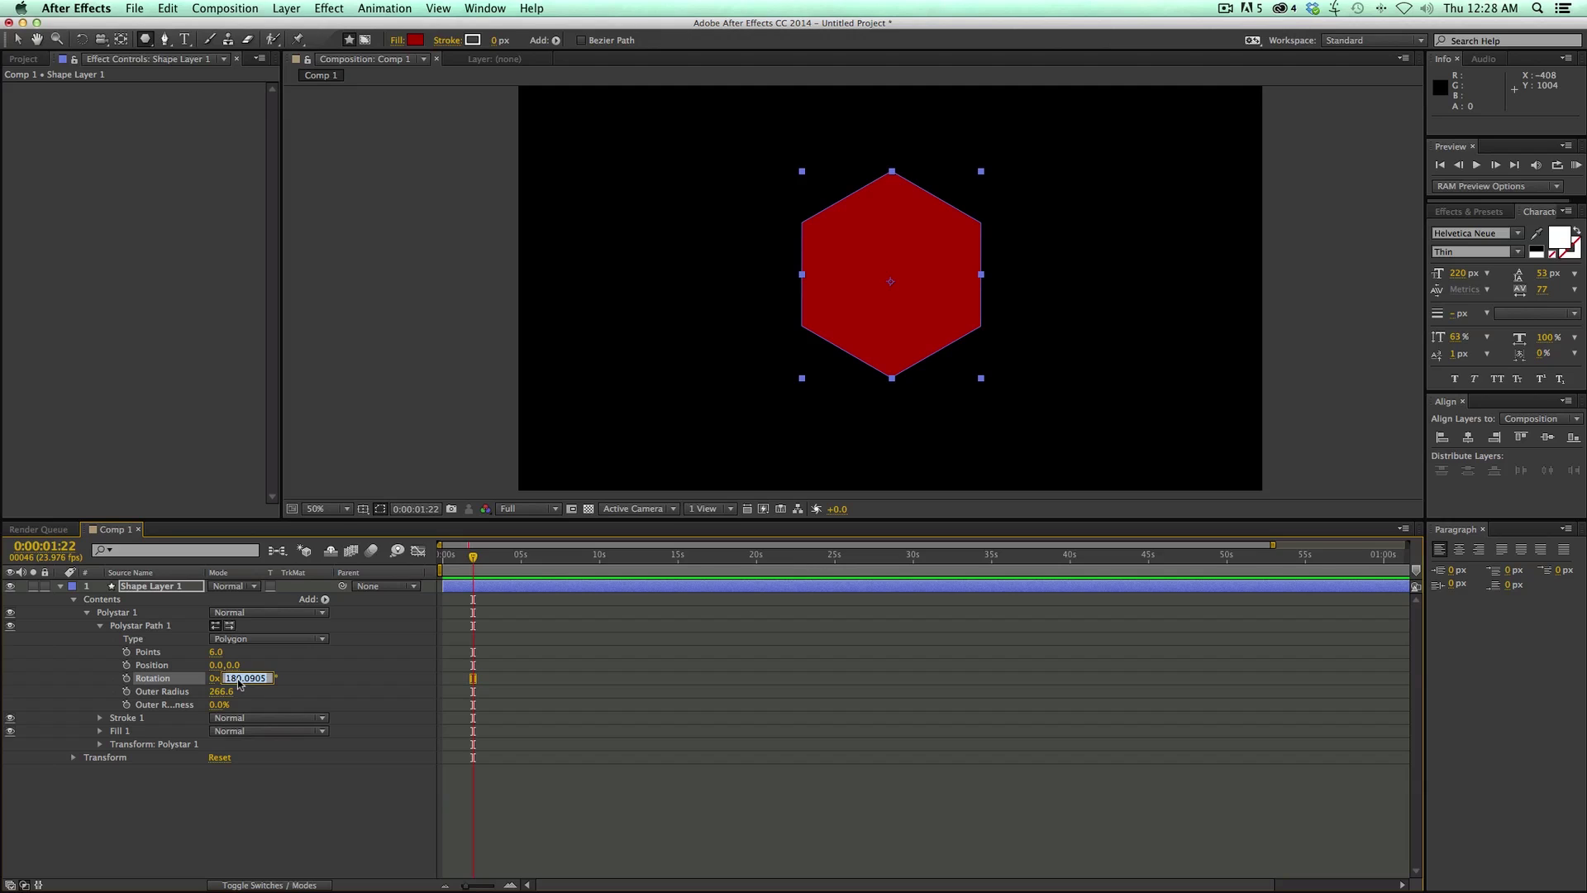
type("180")
key("Return")
left_click(289, 773)
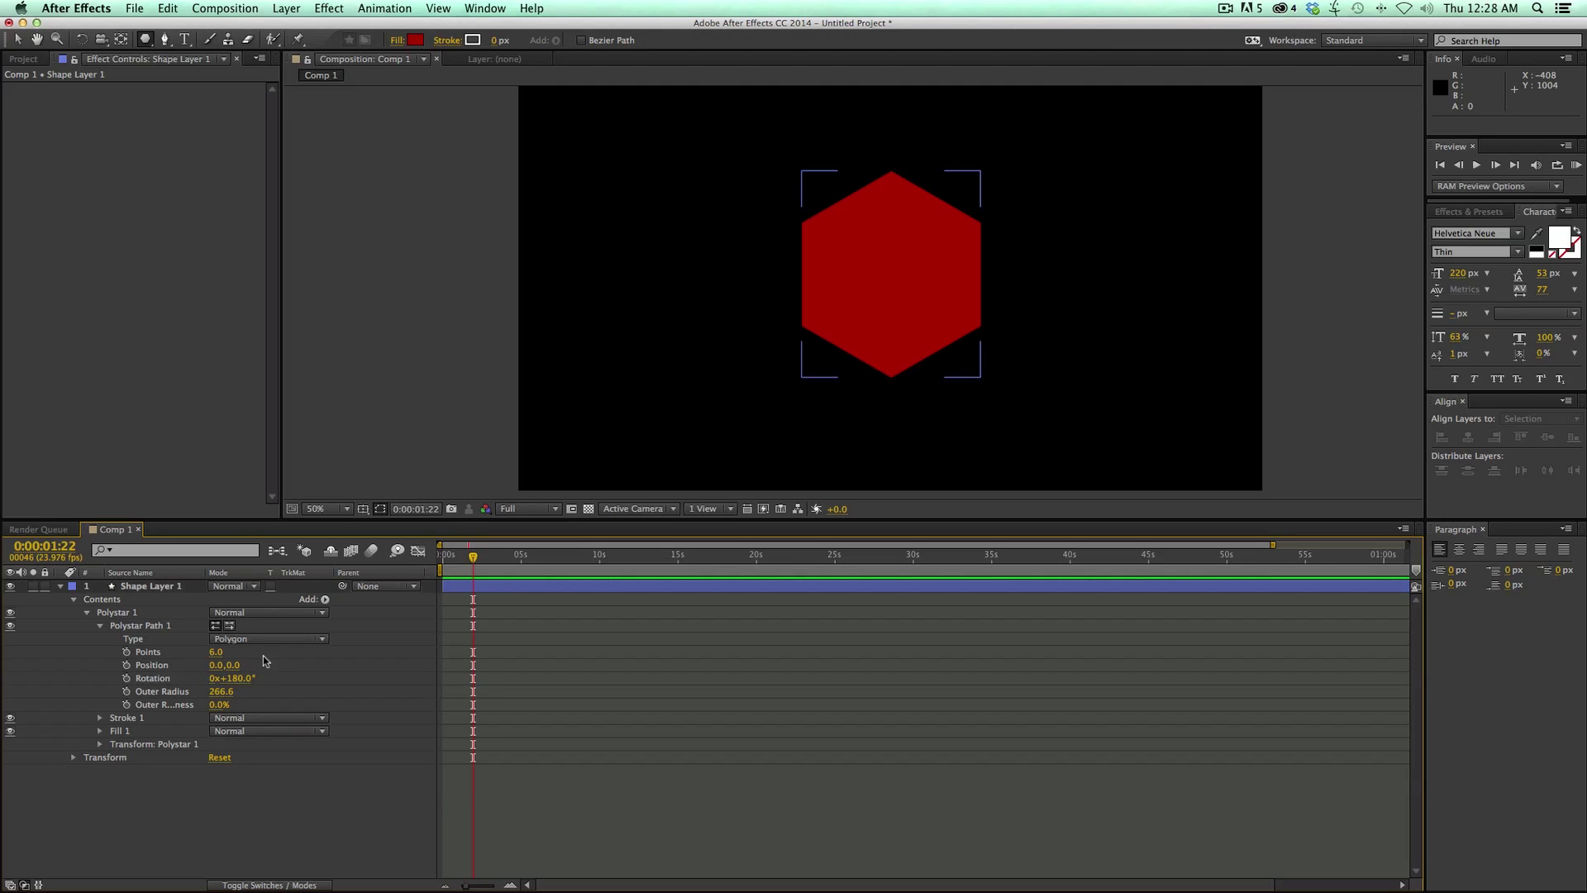
Set the hexagon's outer radius to 100
left_click(229, 692)
type("200")
key("Return")
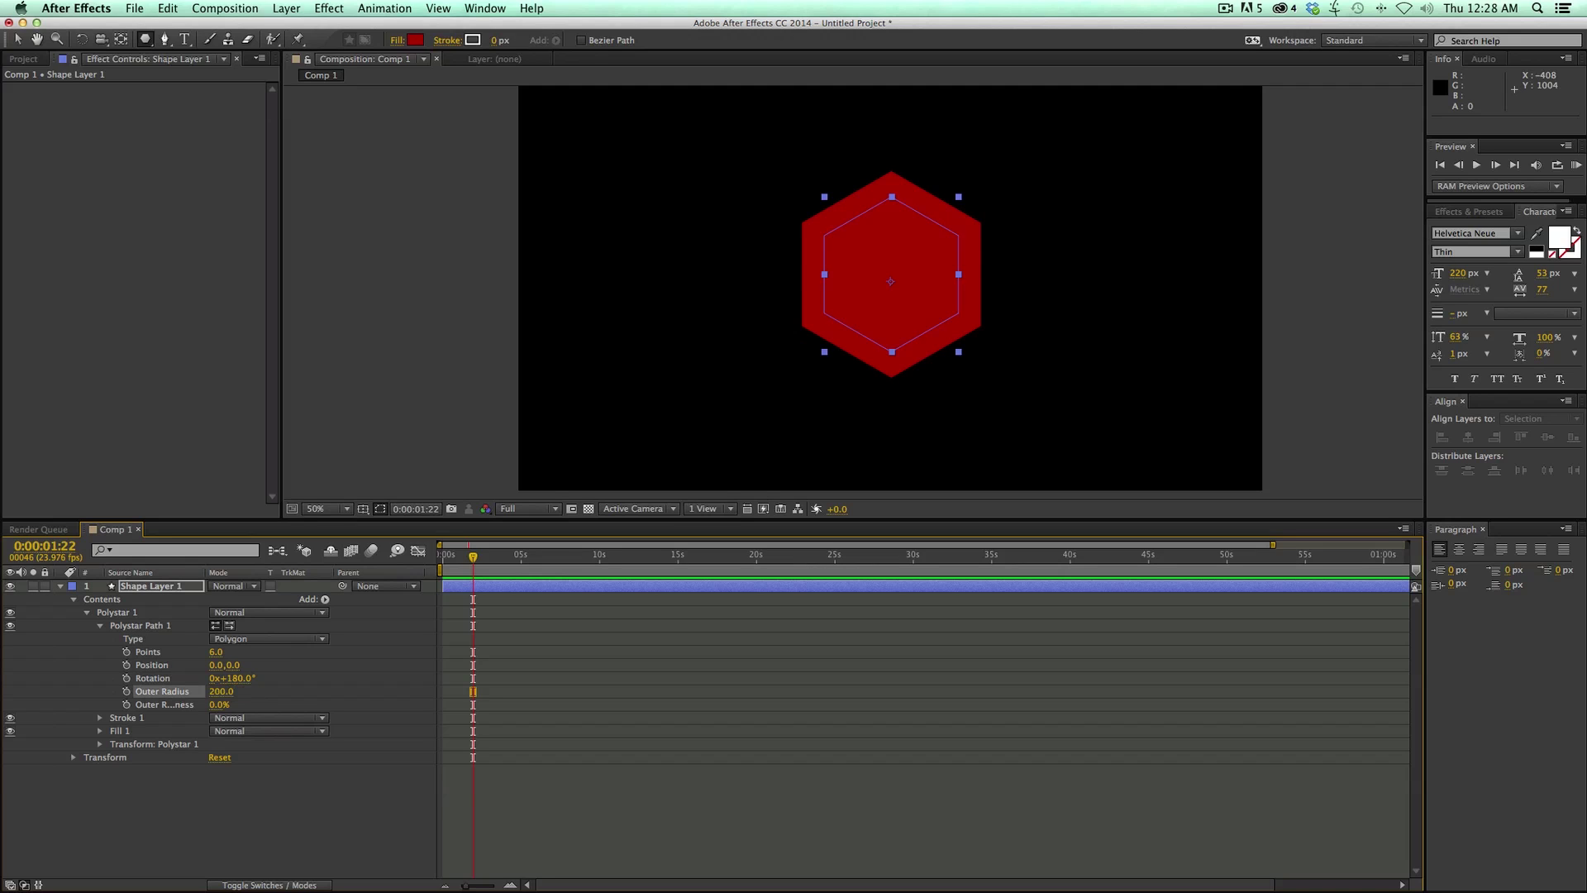
left_click(221, 691)
type("100")
key("Return")
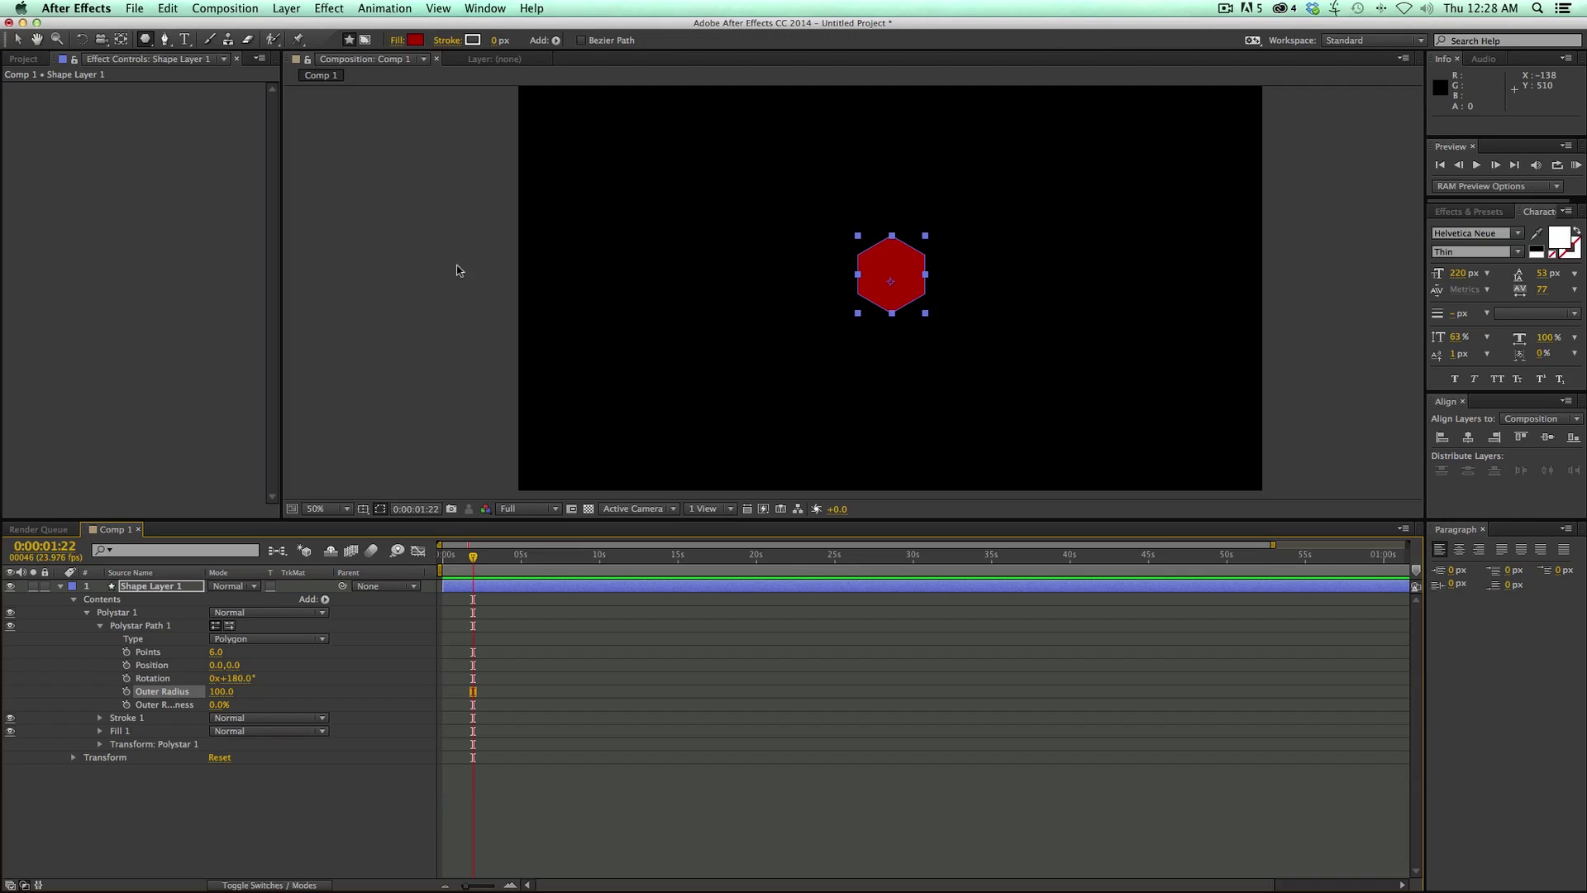
Select the Polystar 1 group and add a Repeater to it
left_click(17, 39)
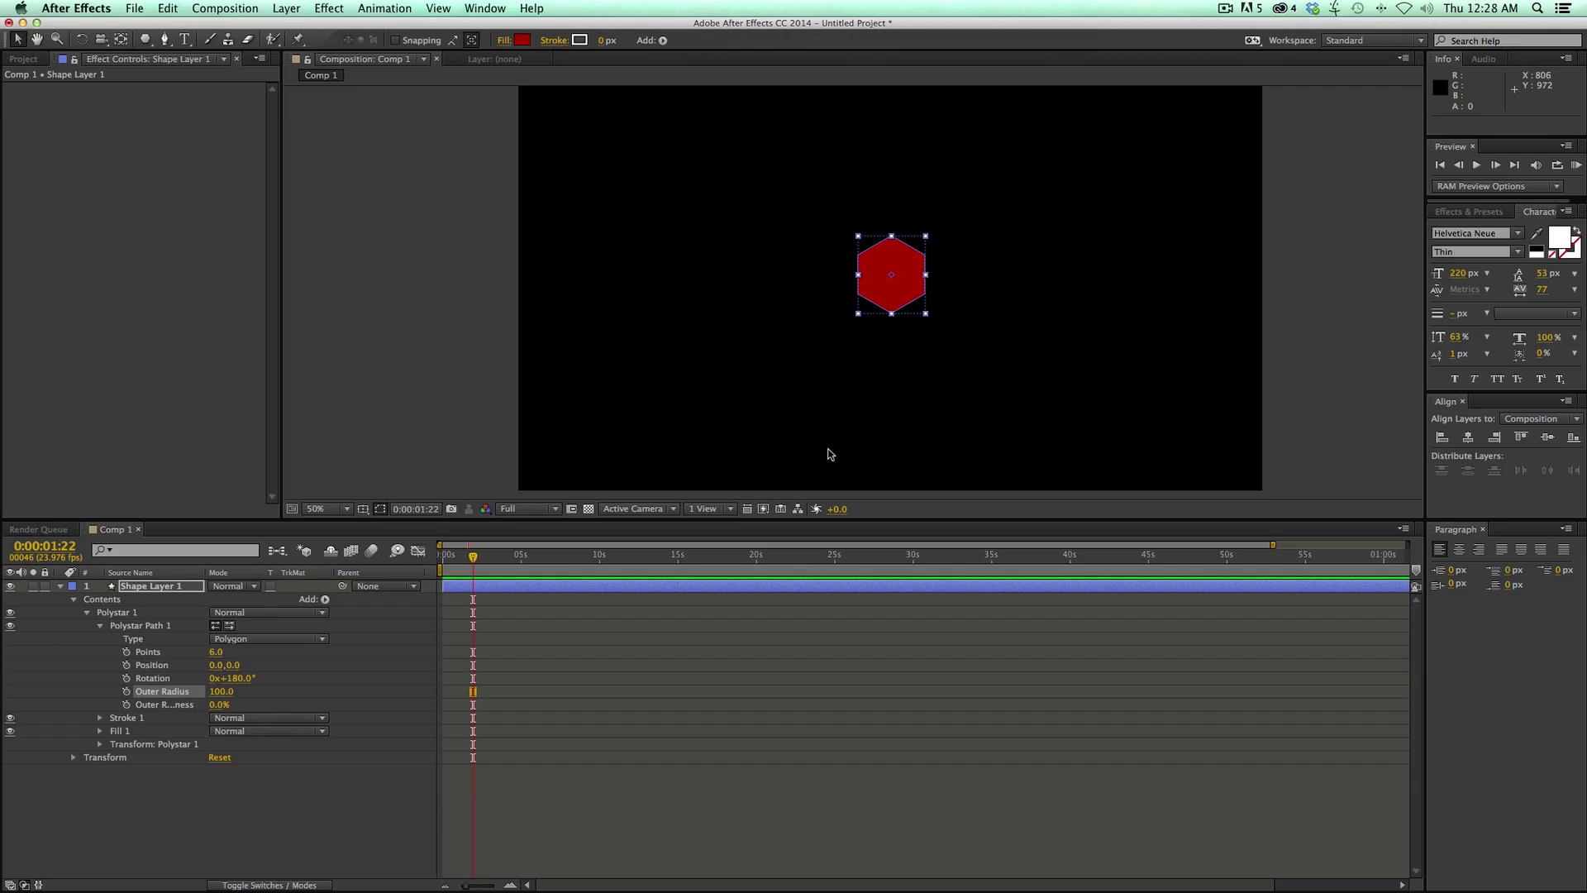
left_click(99, 628)
left_click(99, 628)
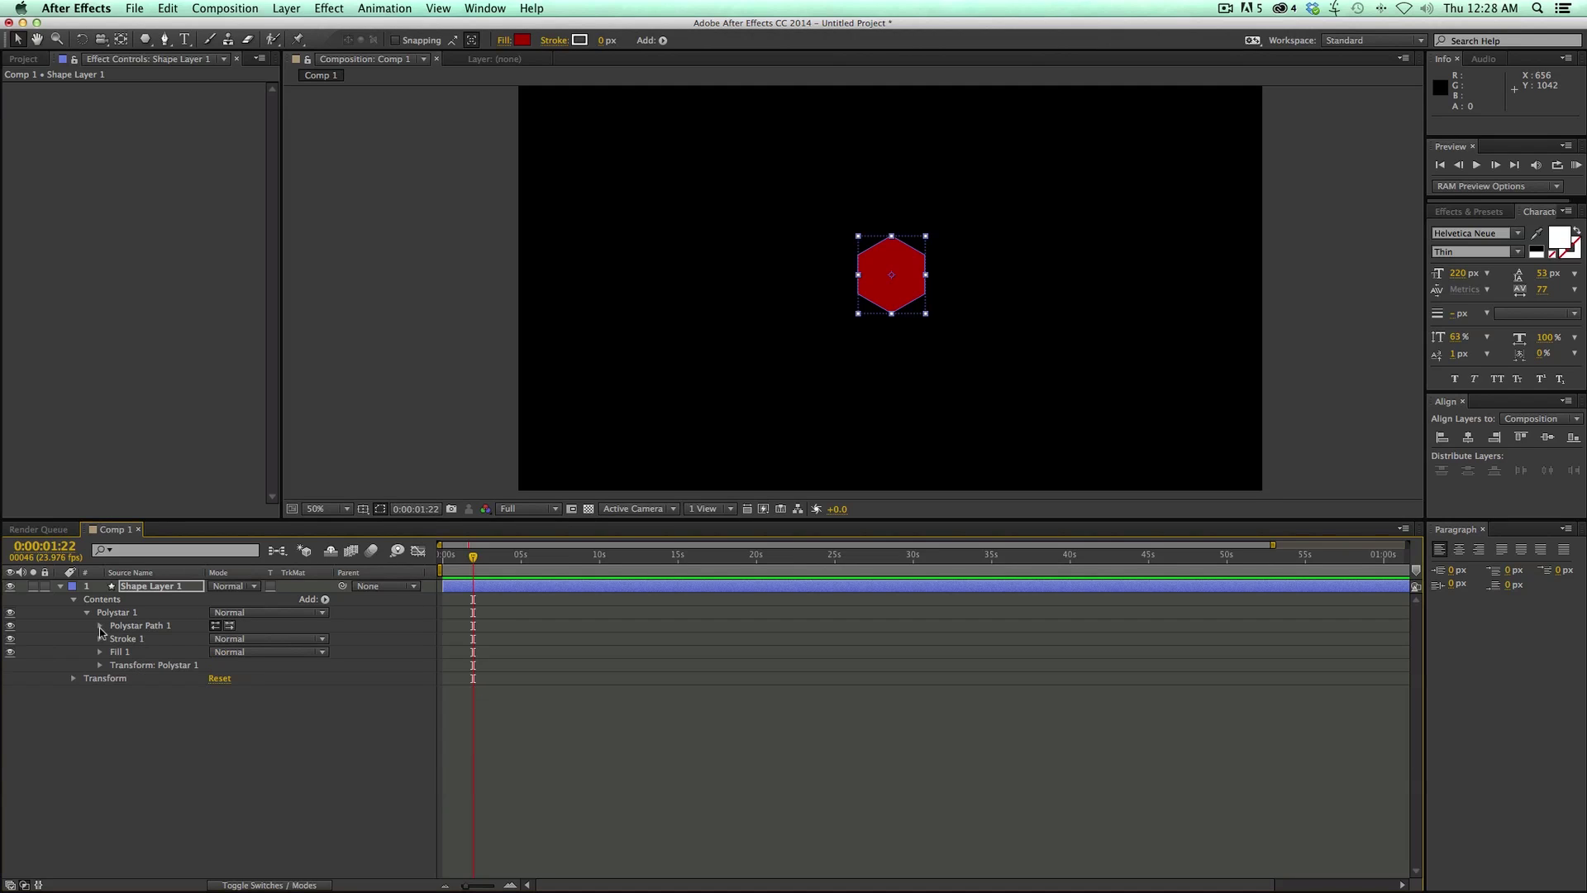
left_click(196, 612)
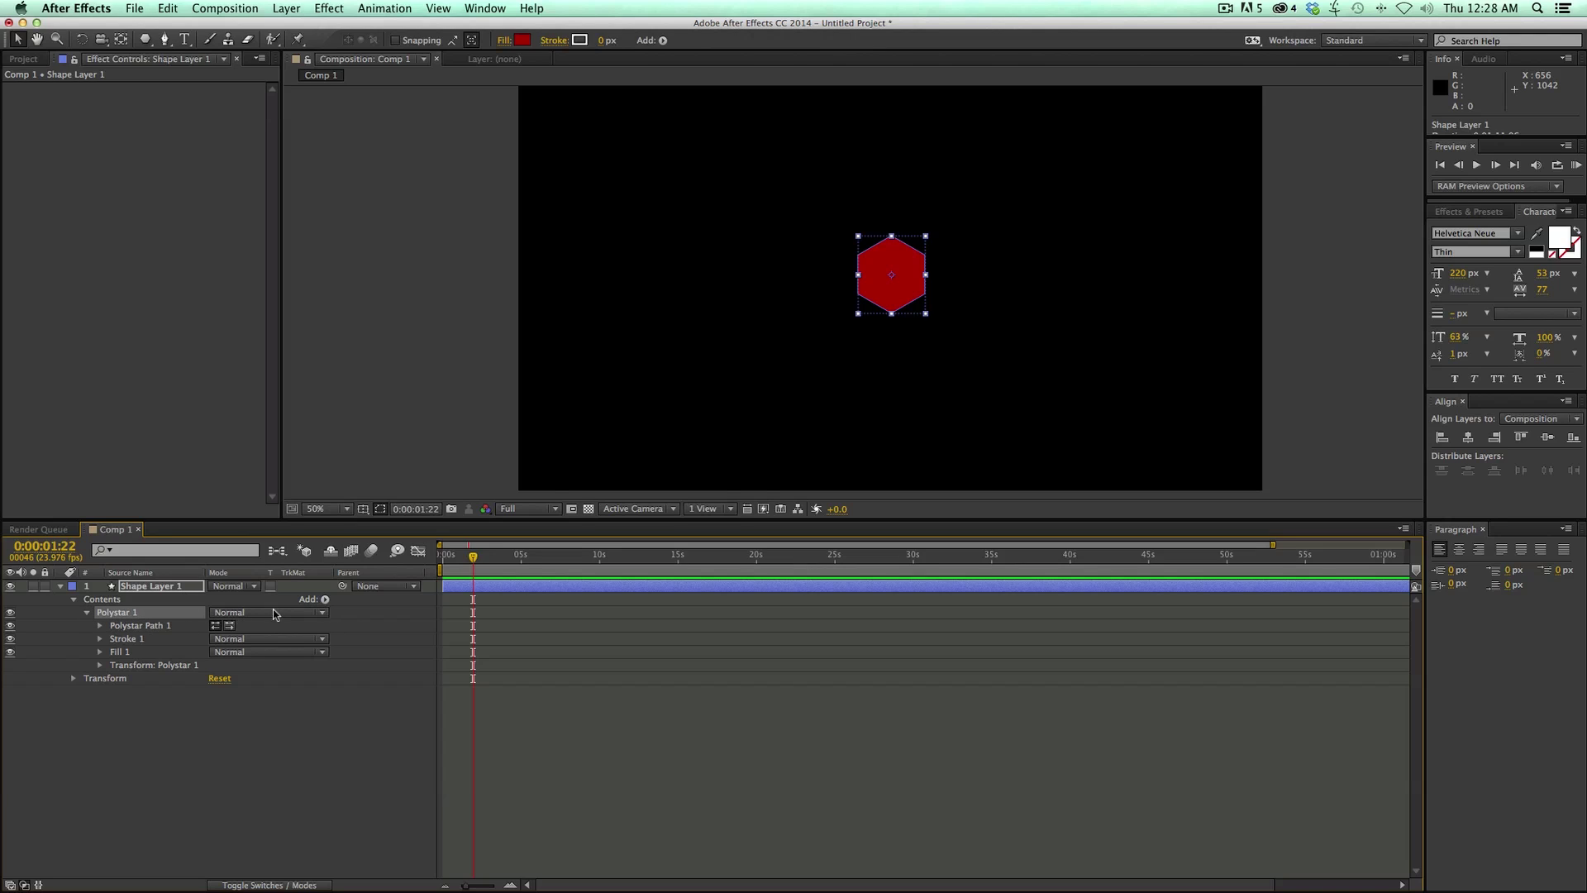
left_click(325, 601)
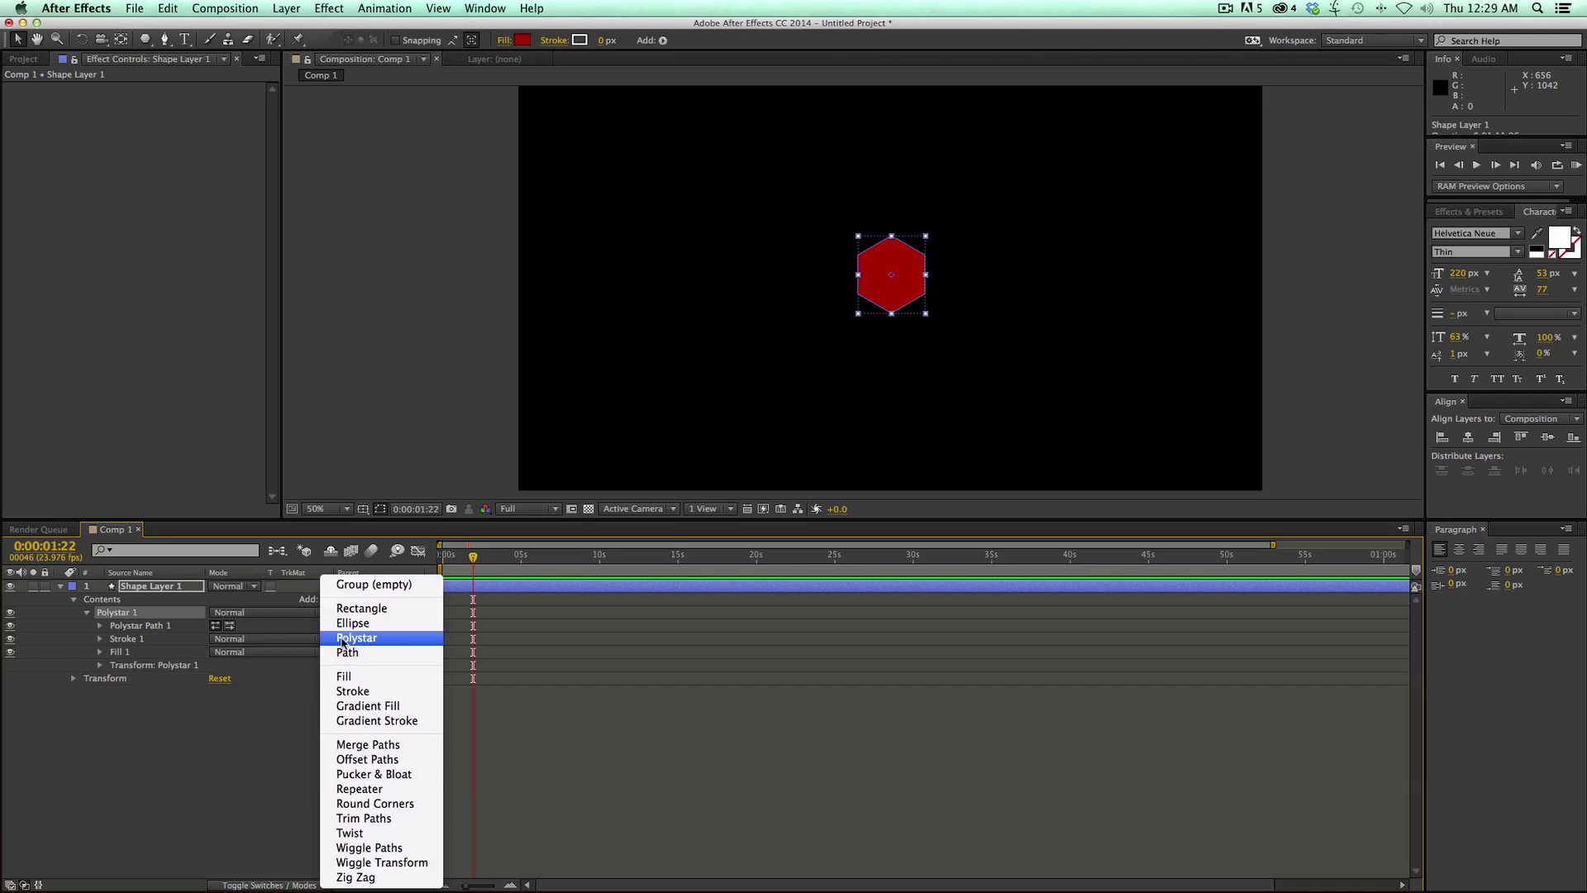
left_click(362, 788)
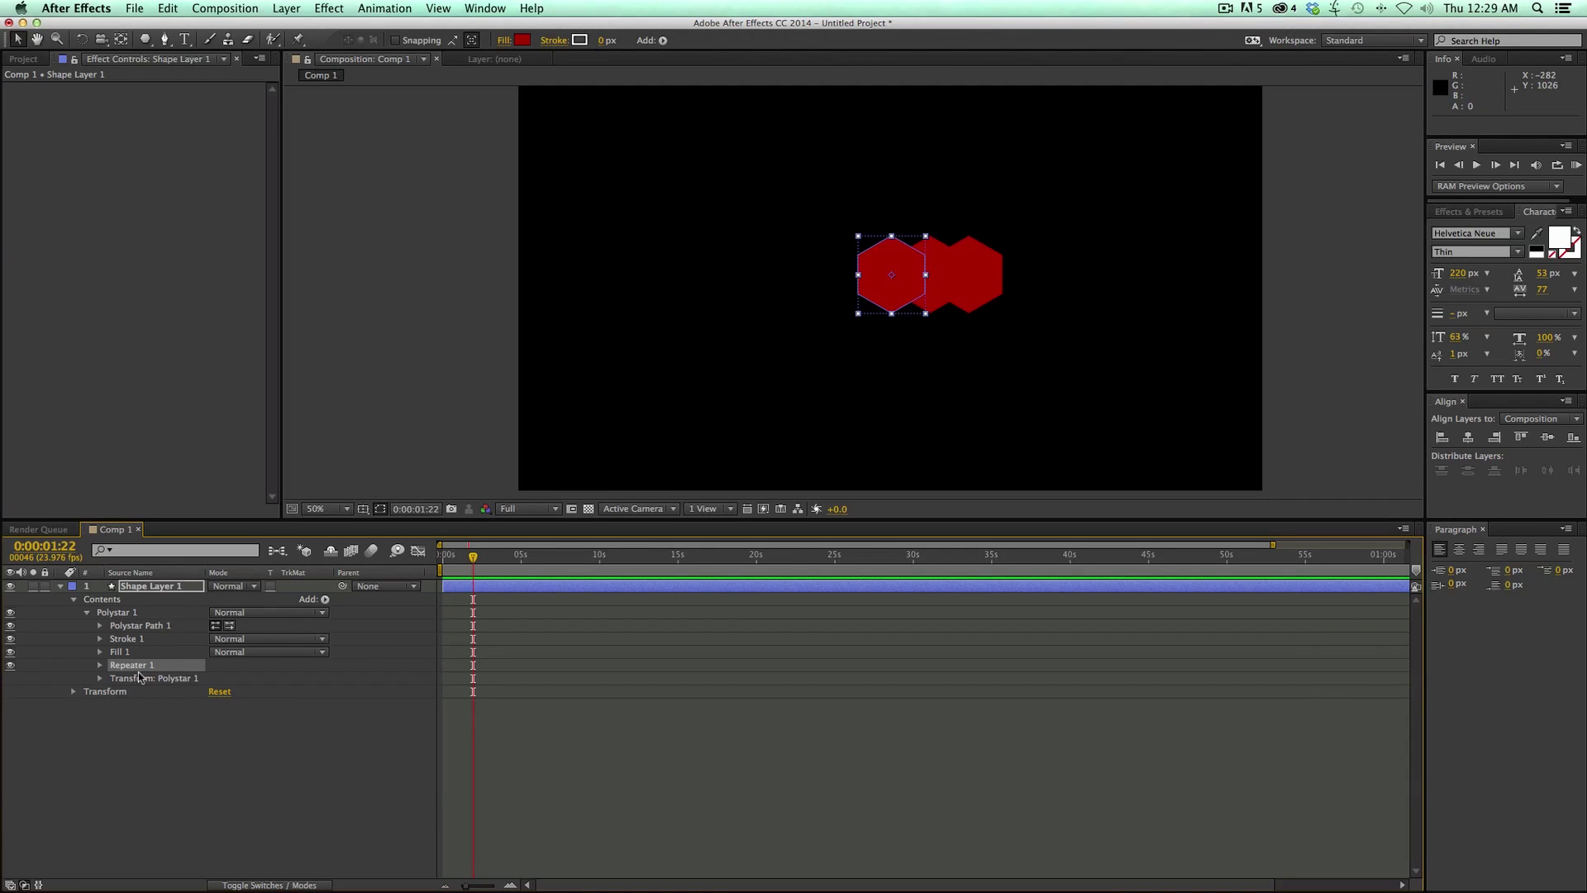
Set the Repeater's transform position to 173,0 so the three hexagons touch
left_click(100, 666)
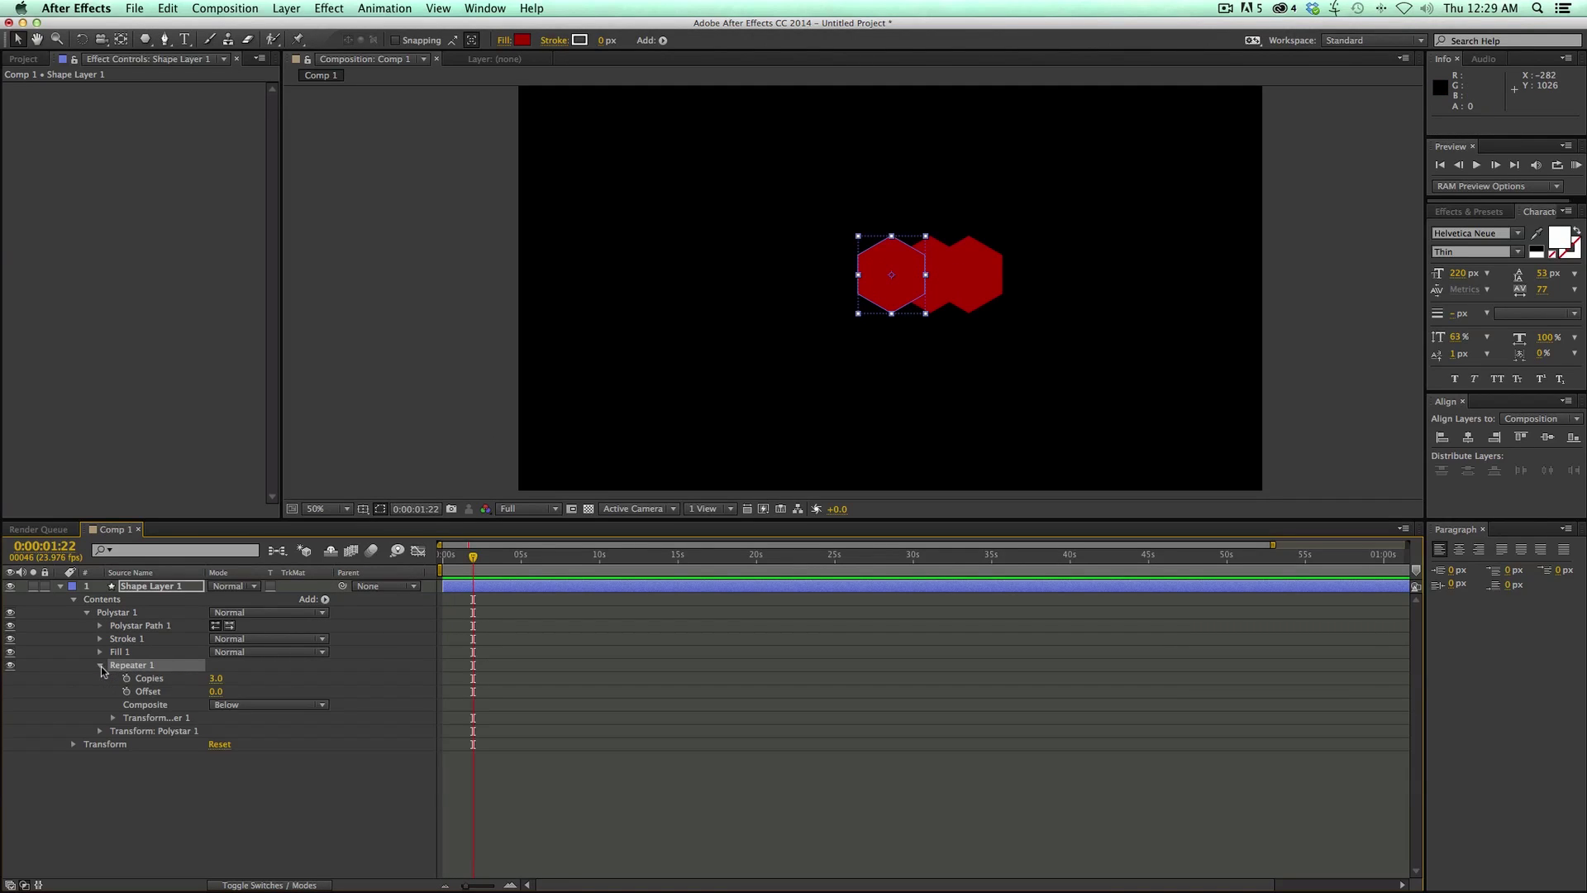
left_click(114, 717)
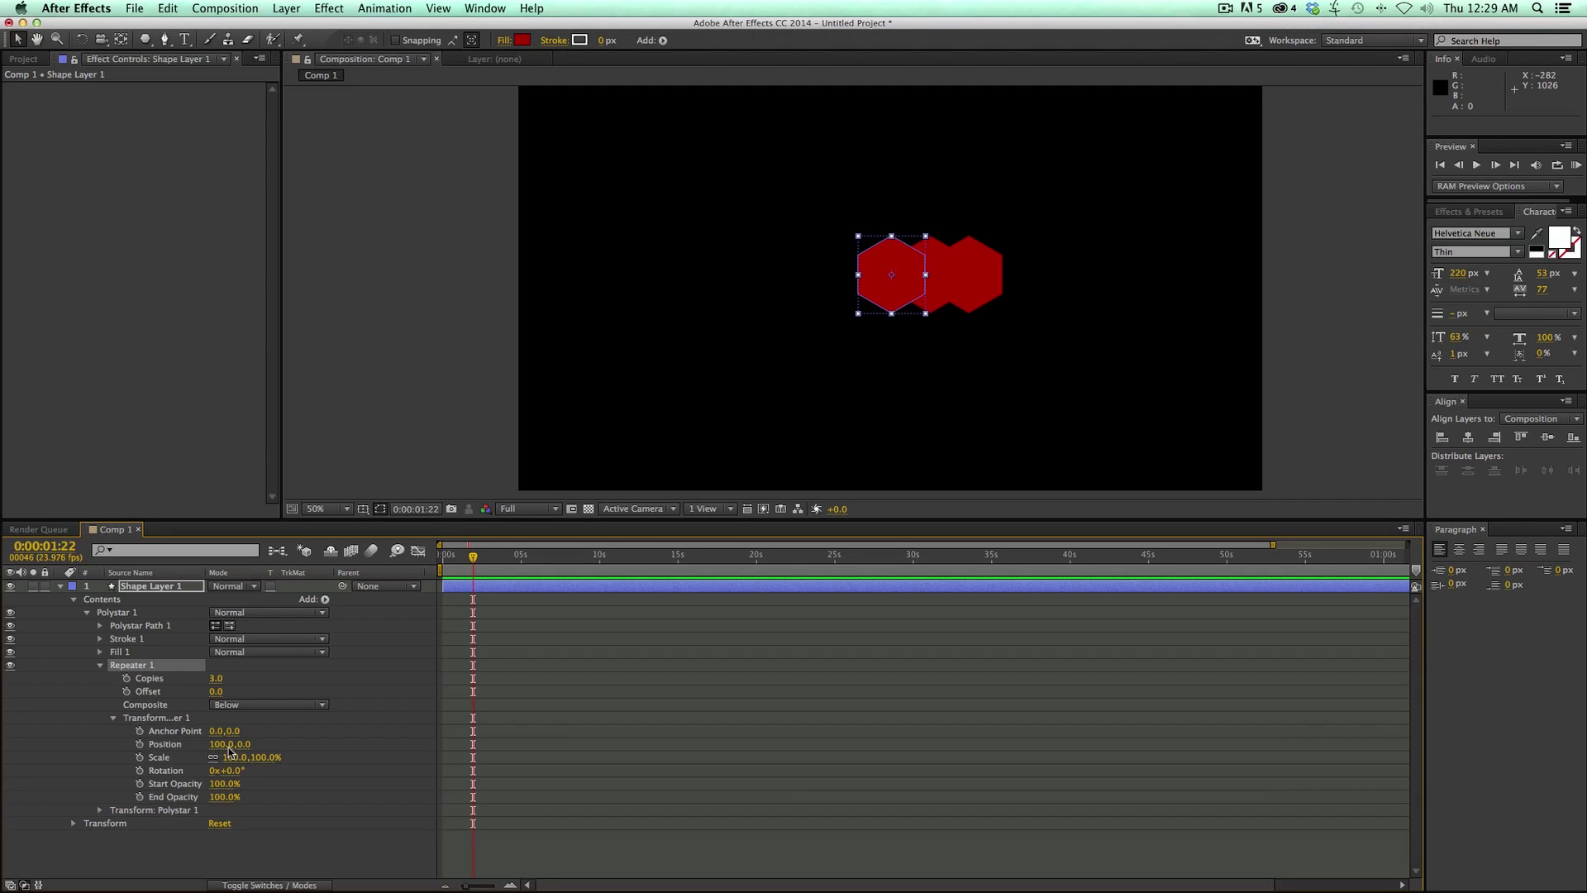
left_click_drag(220, 748, 275, 742)
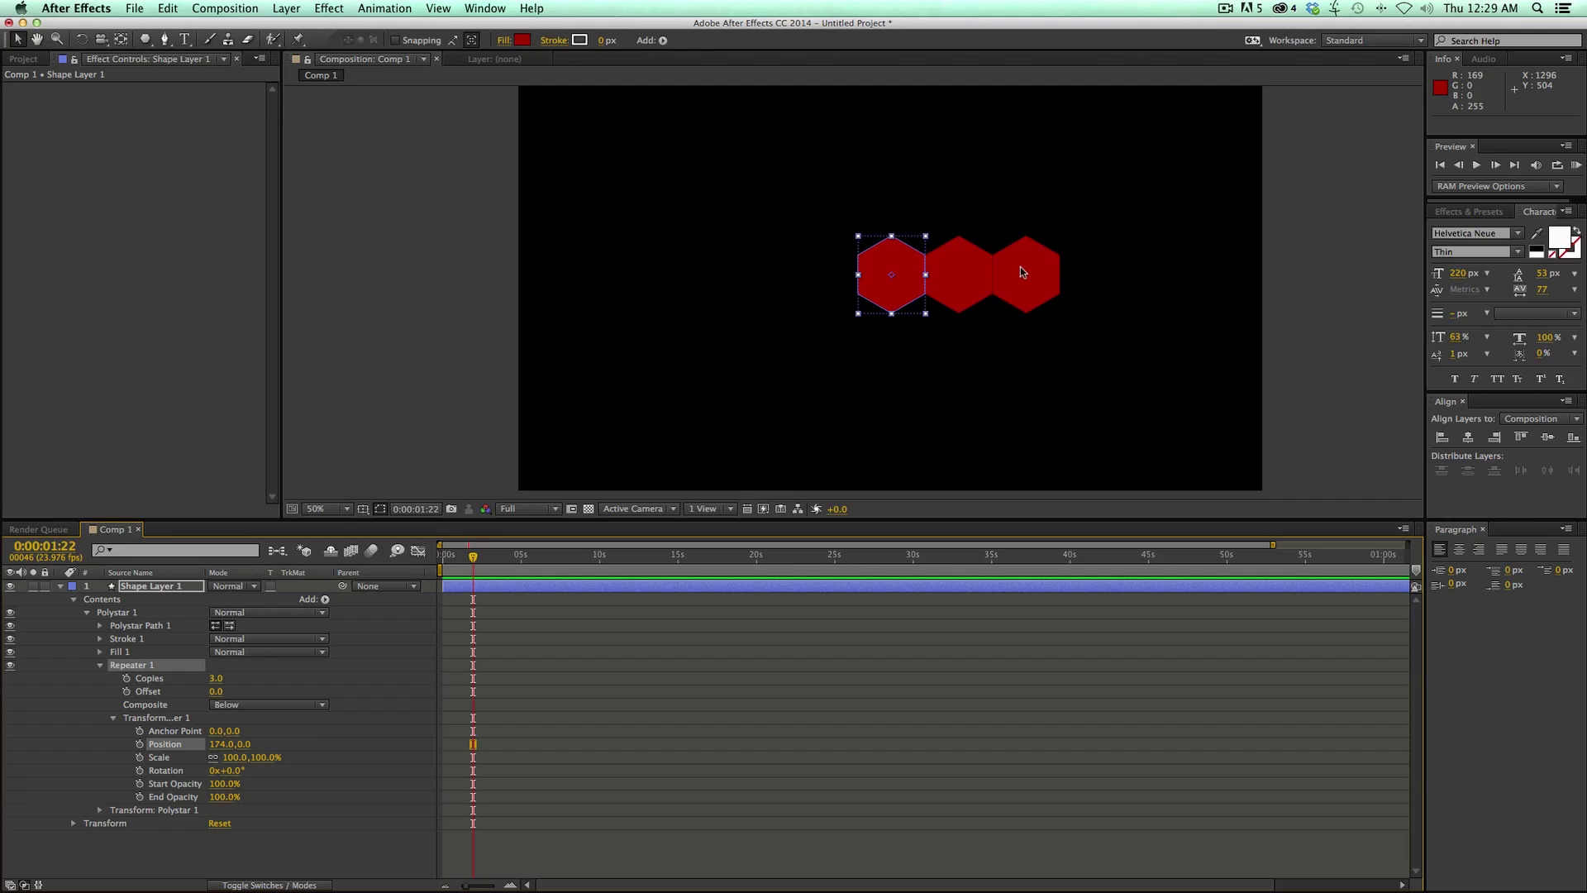
key("period")
key("period")
left_click_drag(1021, 281, 735, 300)
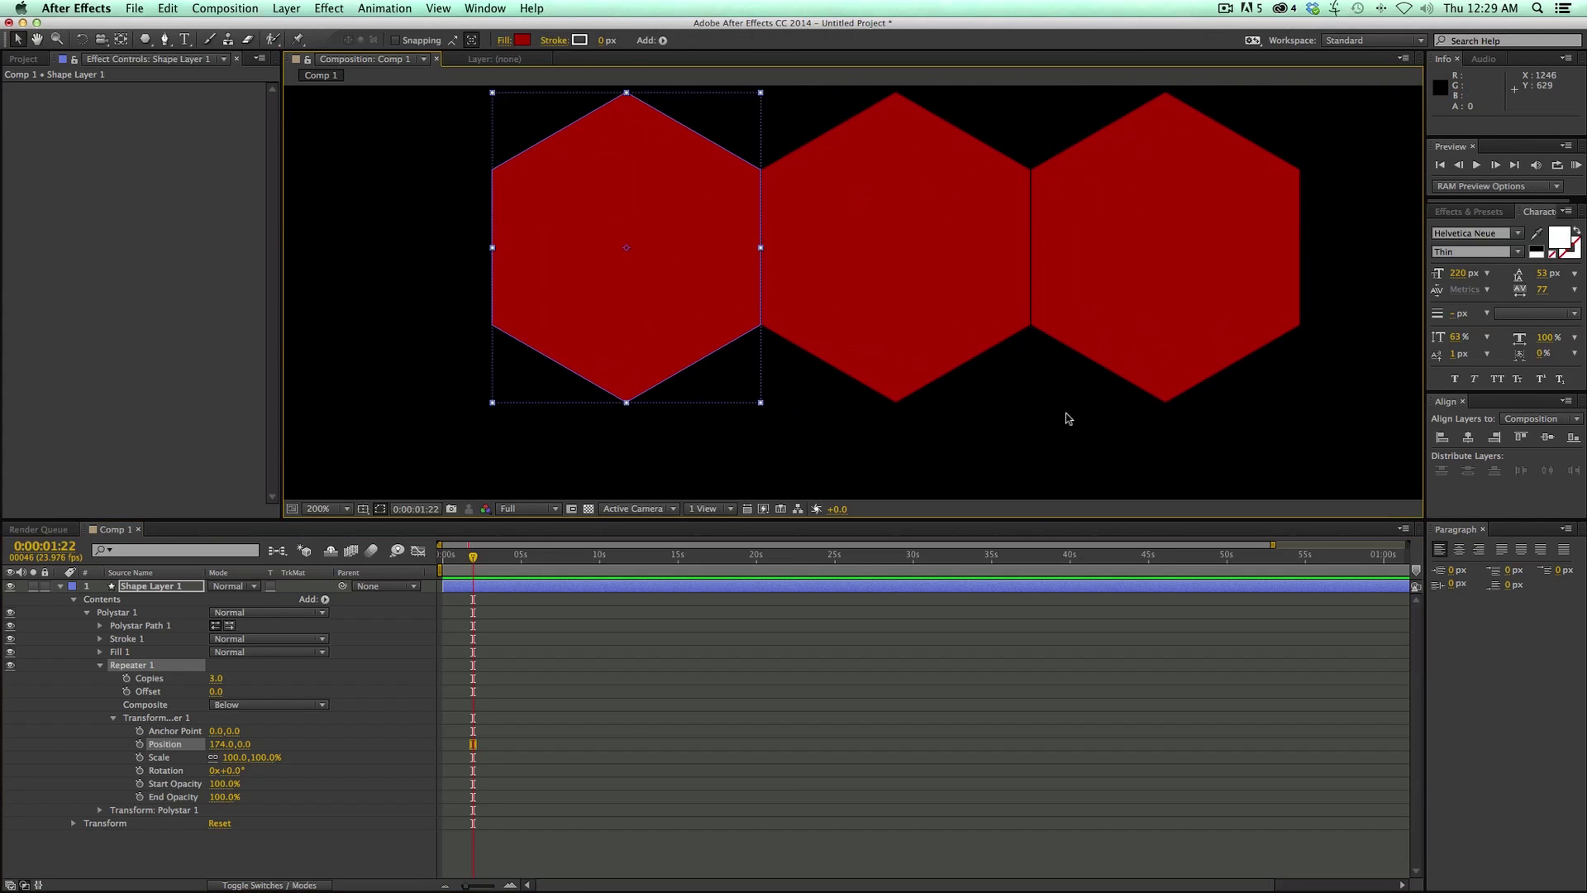
left_click(217, 745)
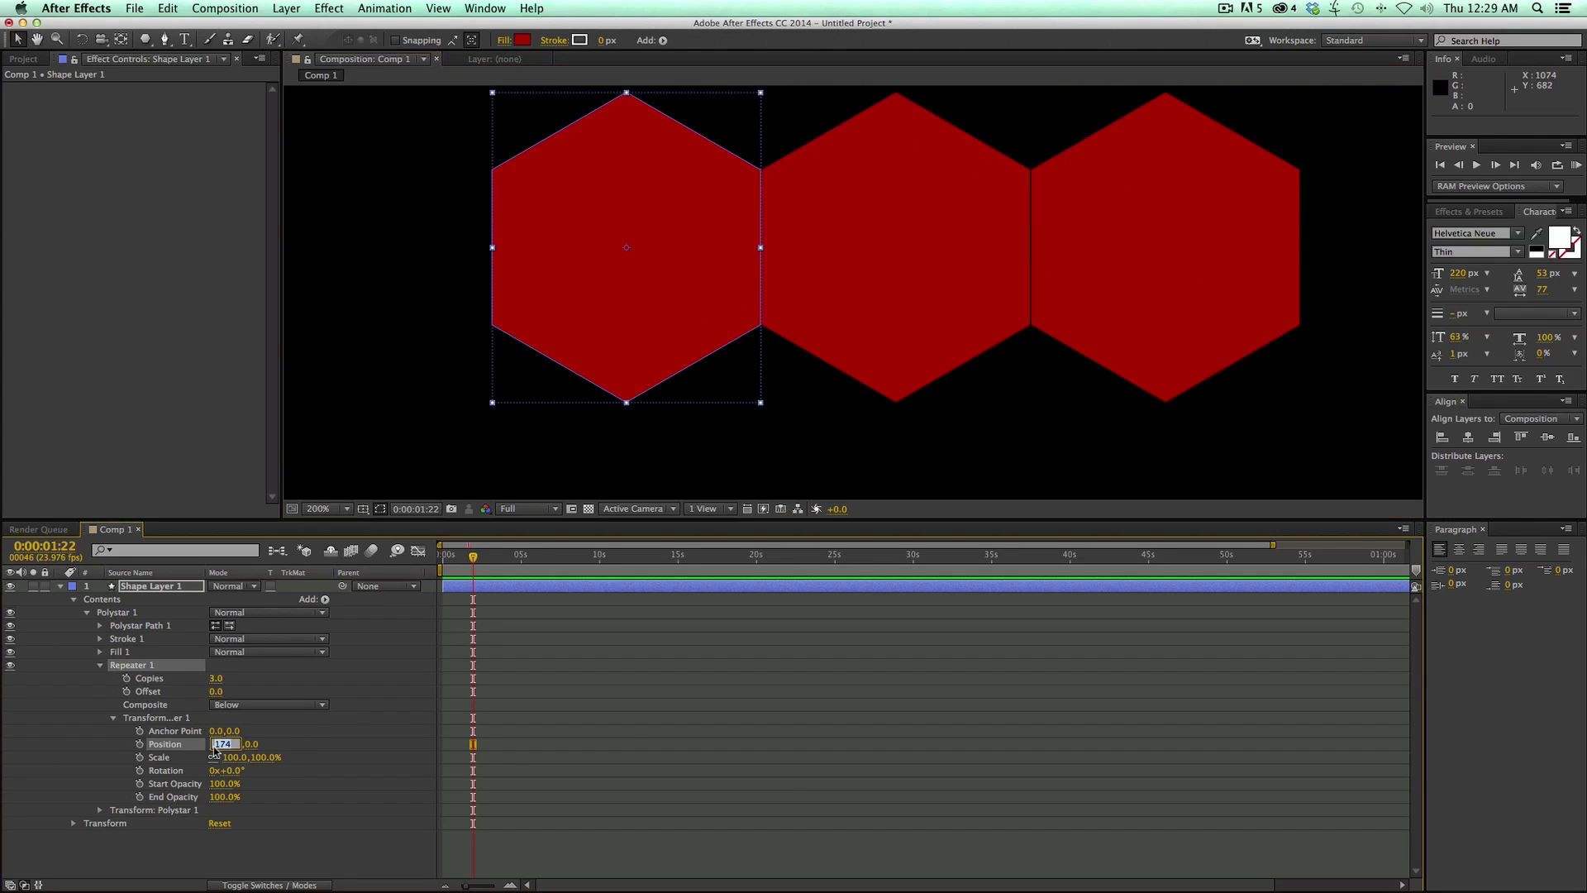
type("17")
key("Return")
Set Fill 1 opacity to 0% and Stroke 1 width to 2 px
left_click(99, 652)
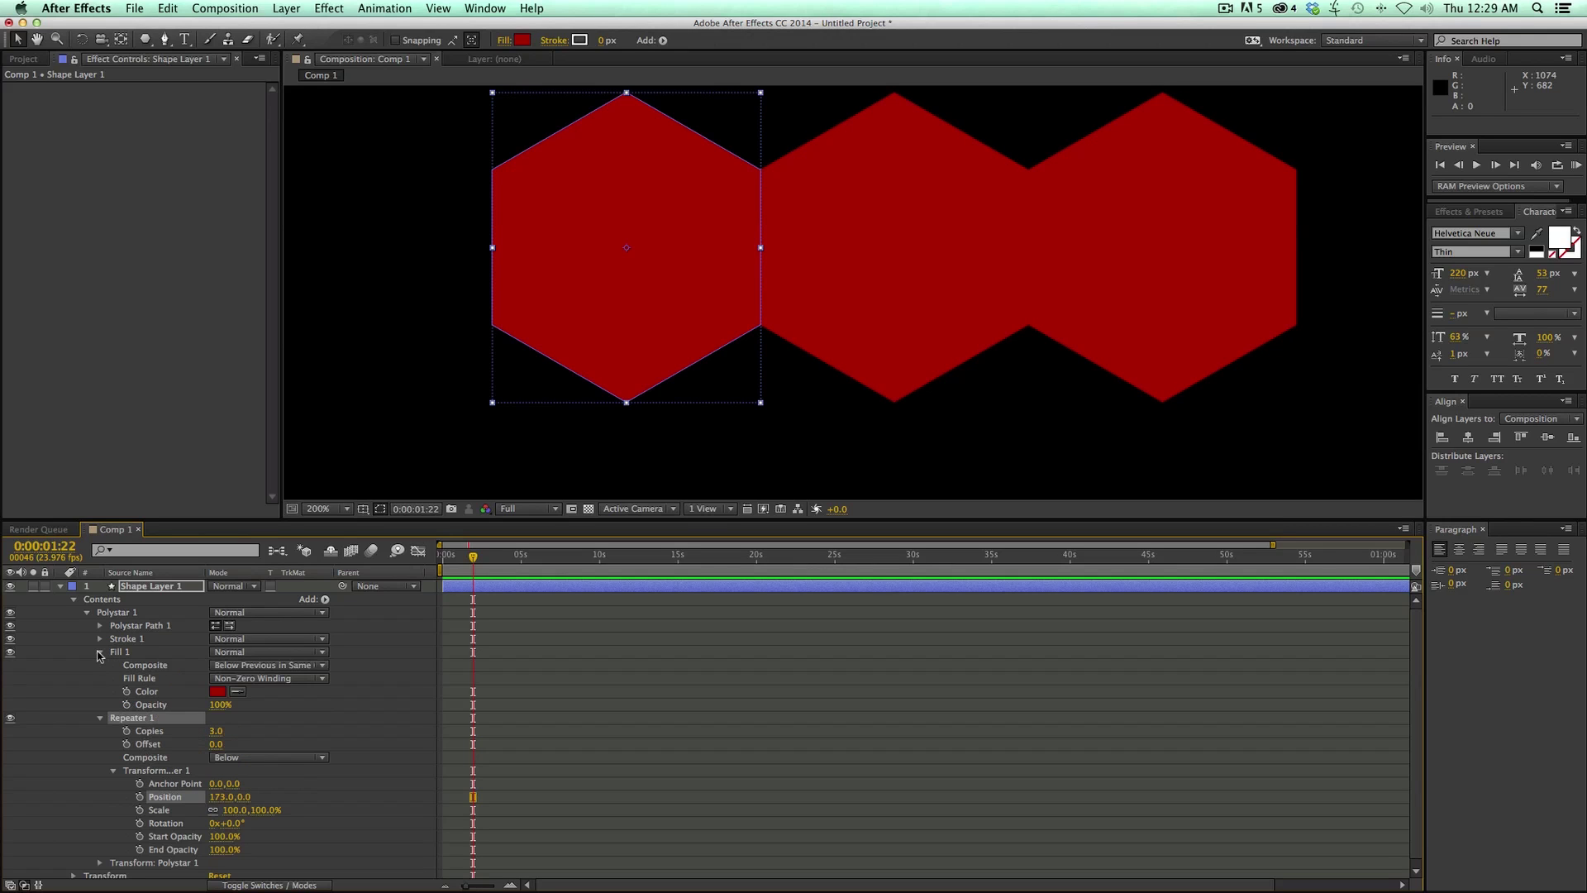
left_click_drag(220, 704, 179, 707)
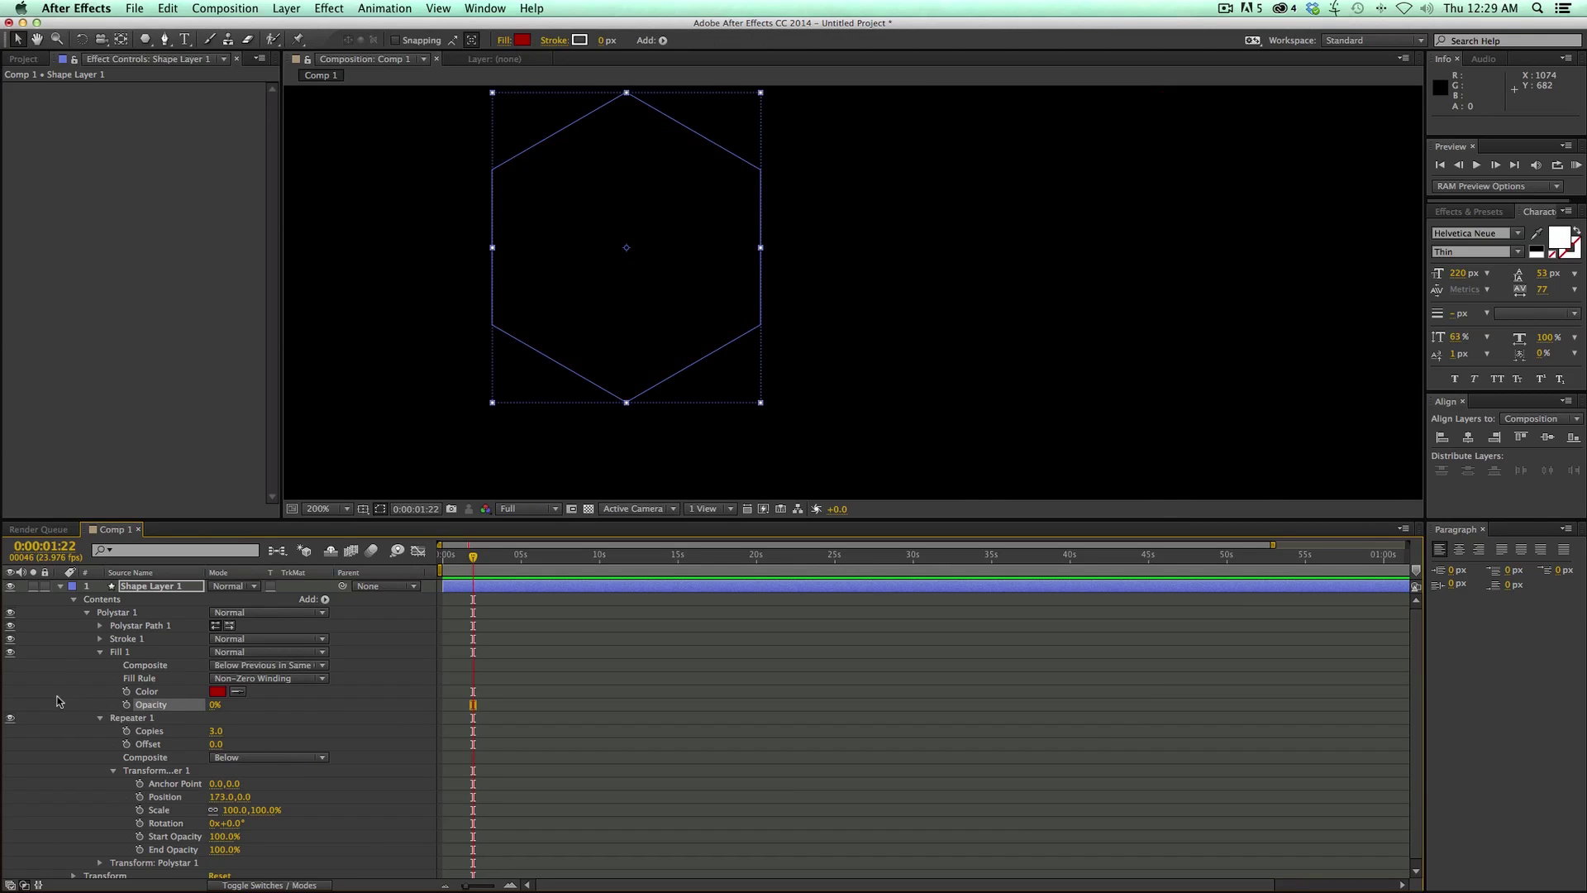
left_click(100, 652)
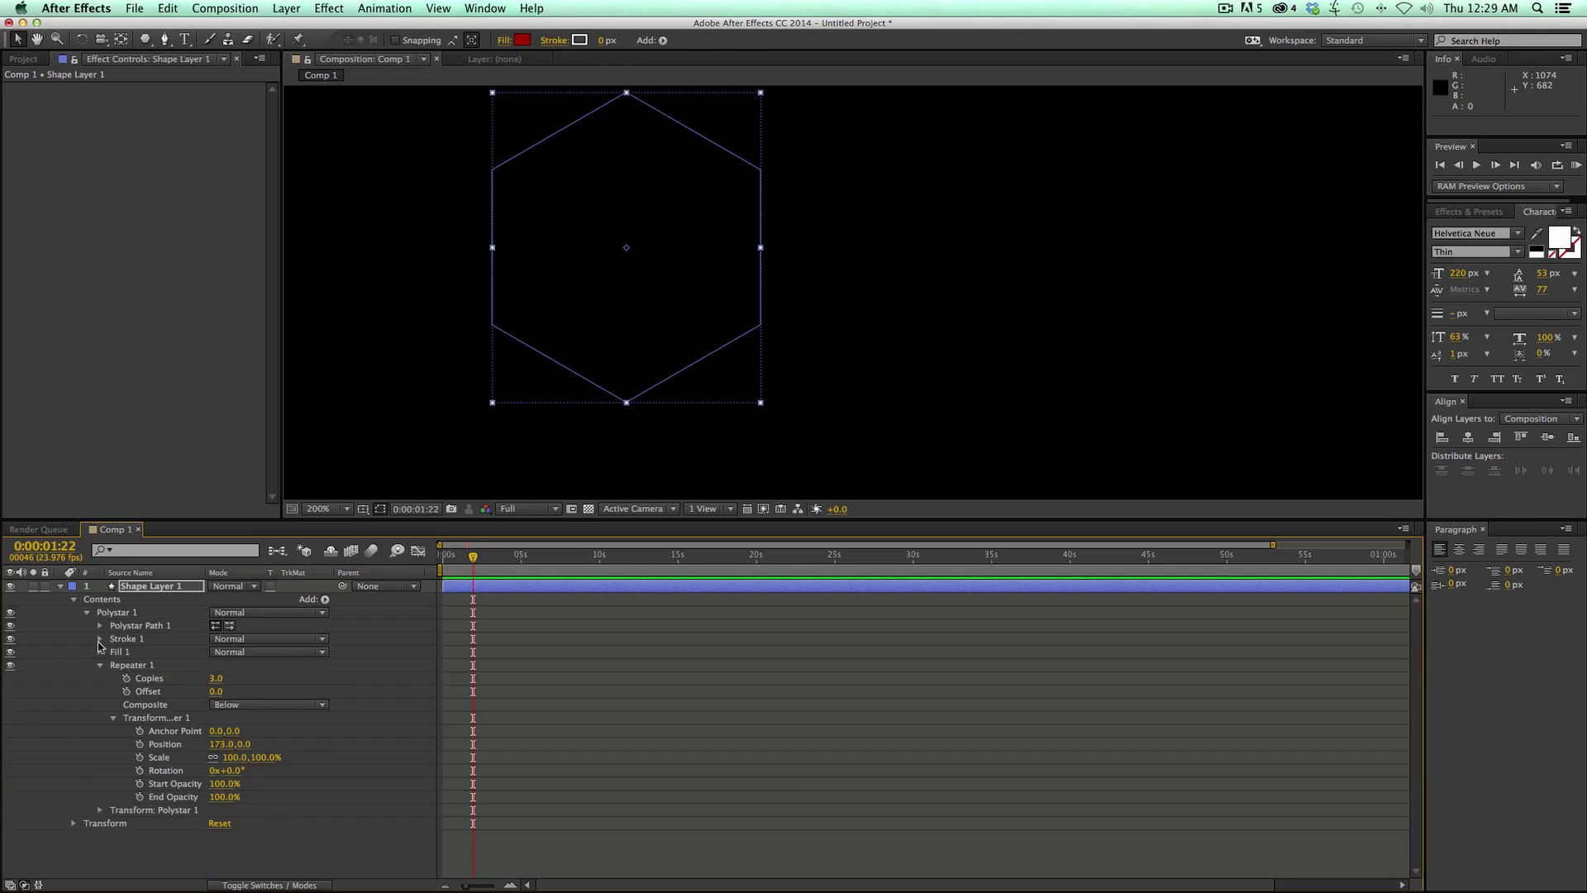
left_click(100, 639)
left_click(217, 692)
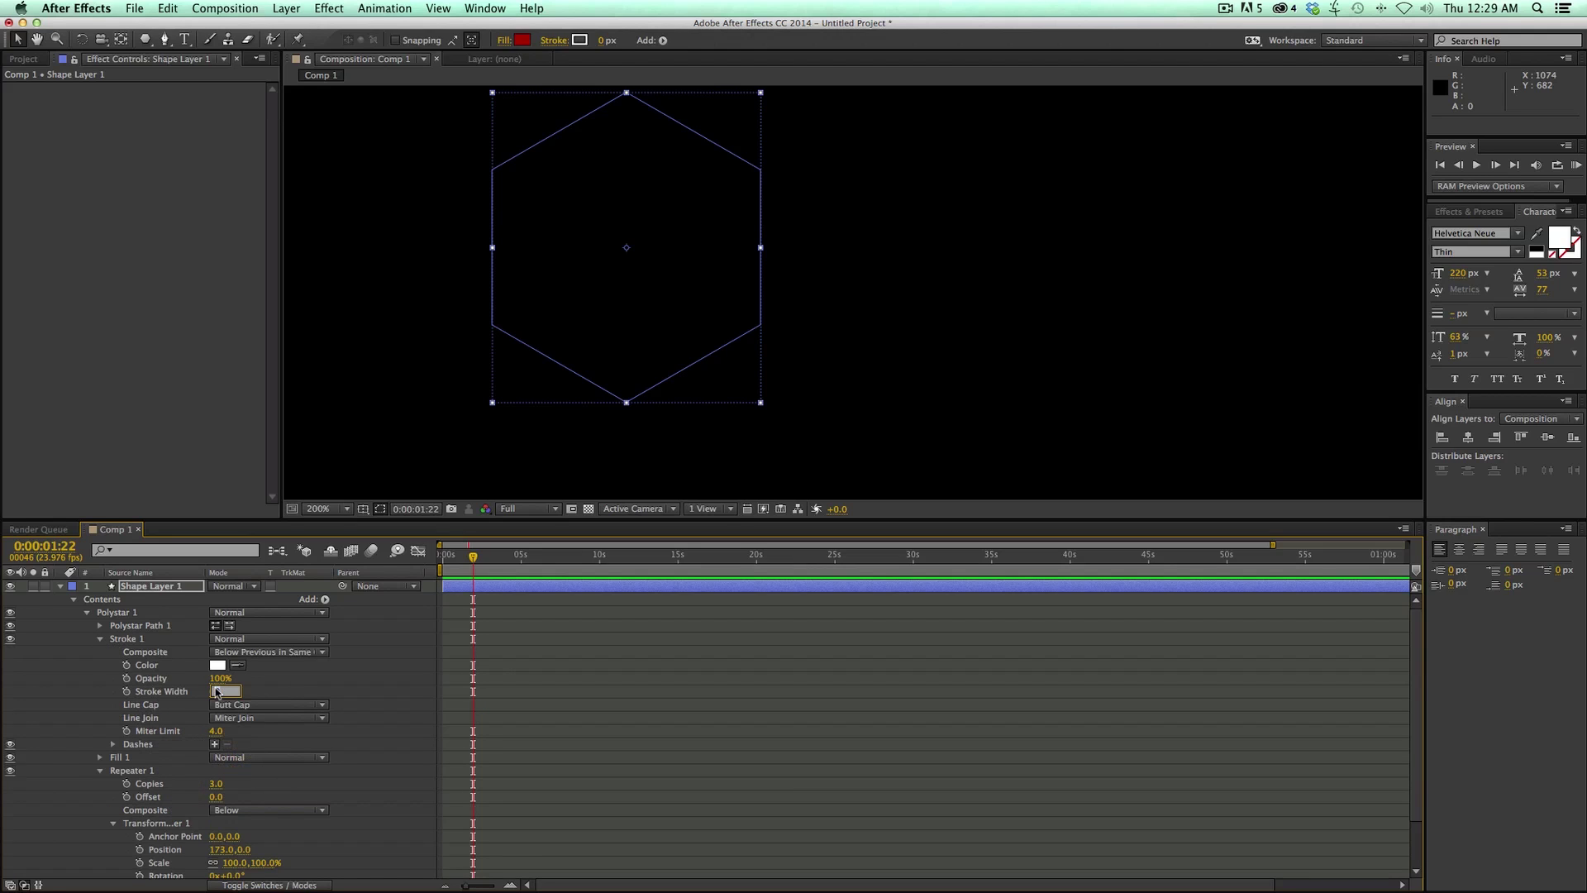
type("2")
key("Return")
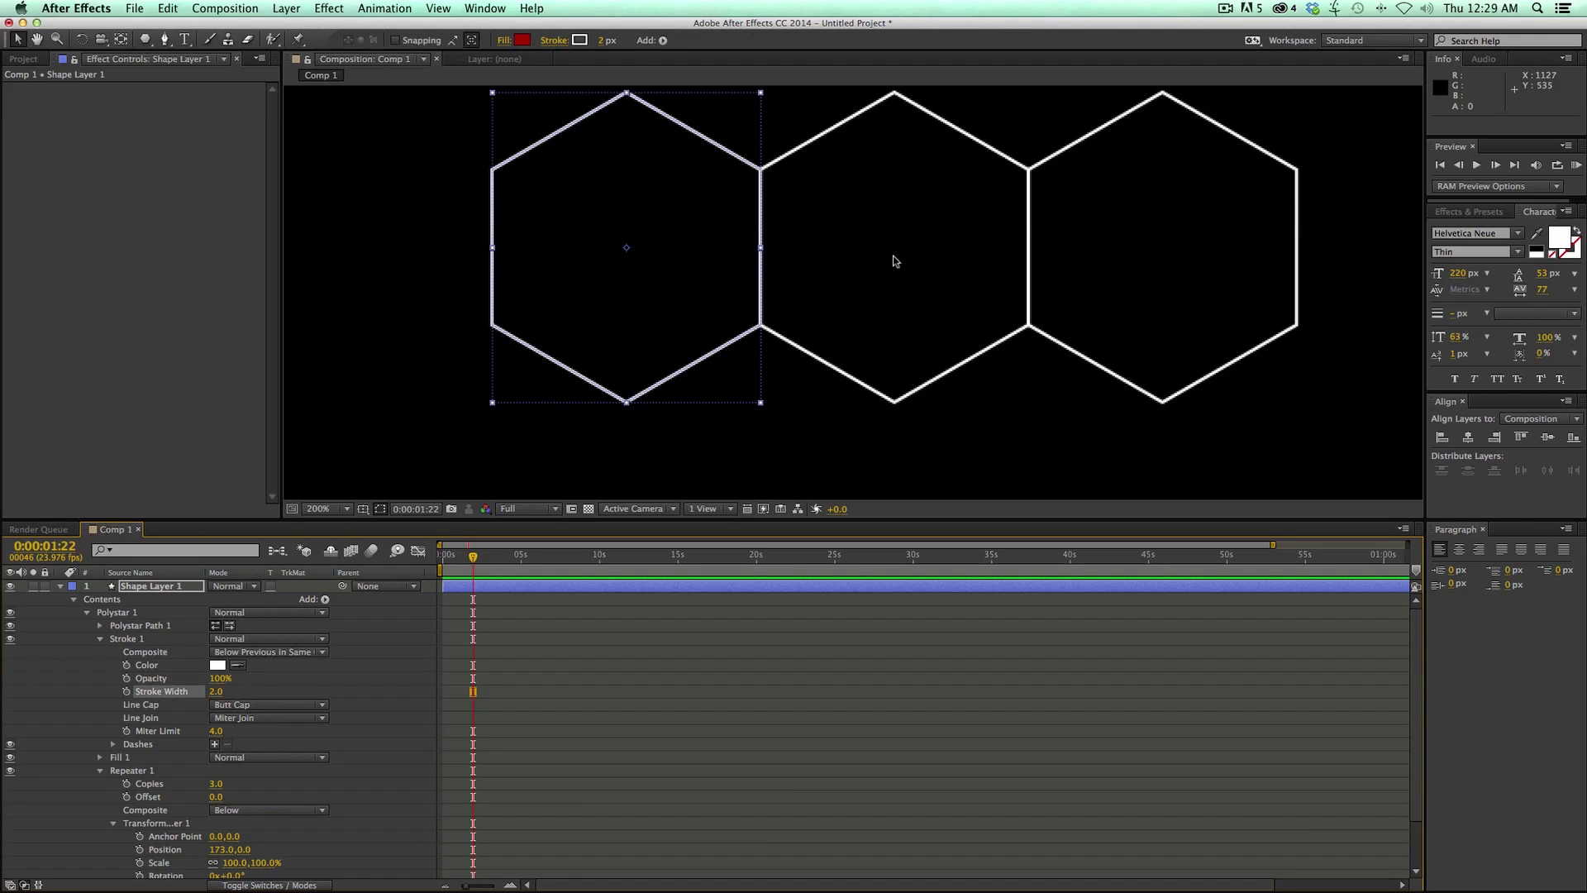
key("comma")
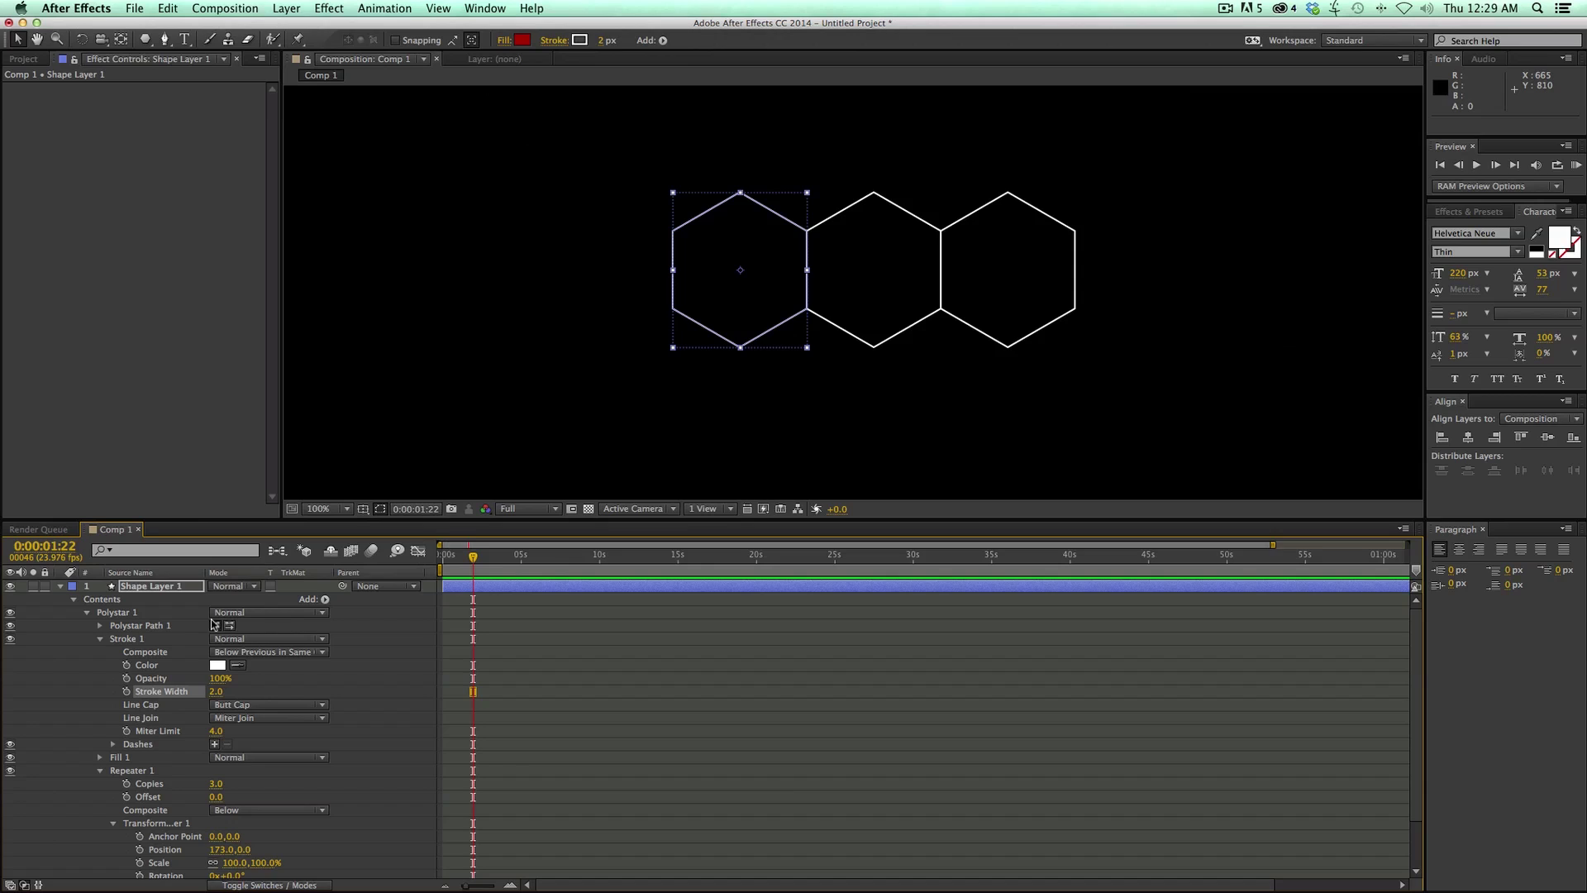
left_click(101, 639)
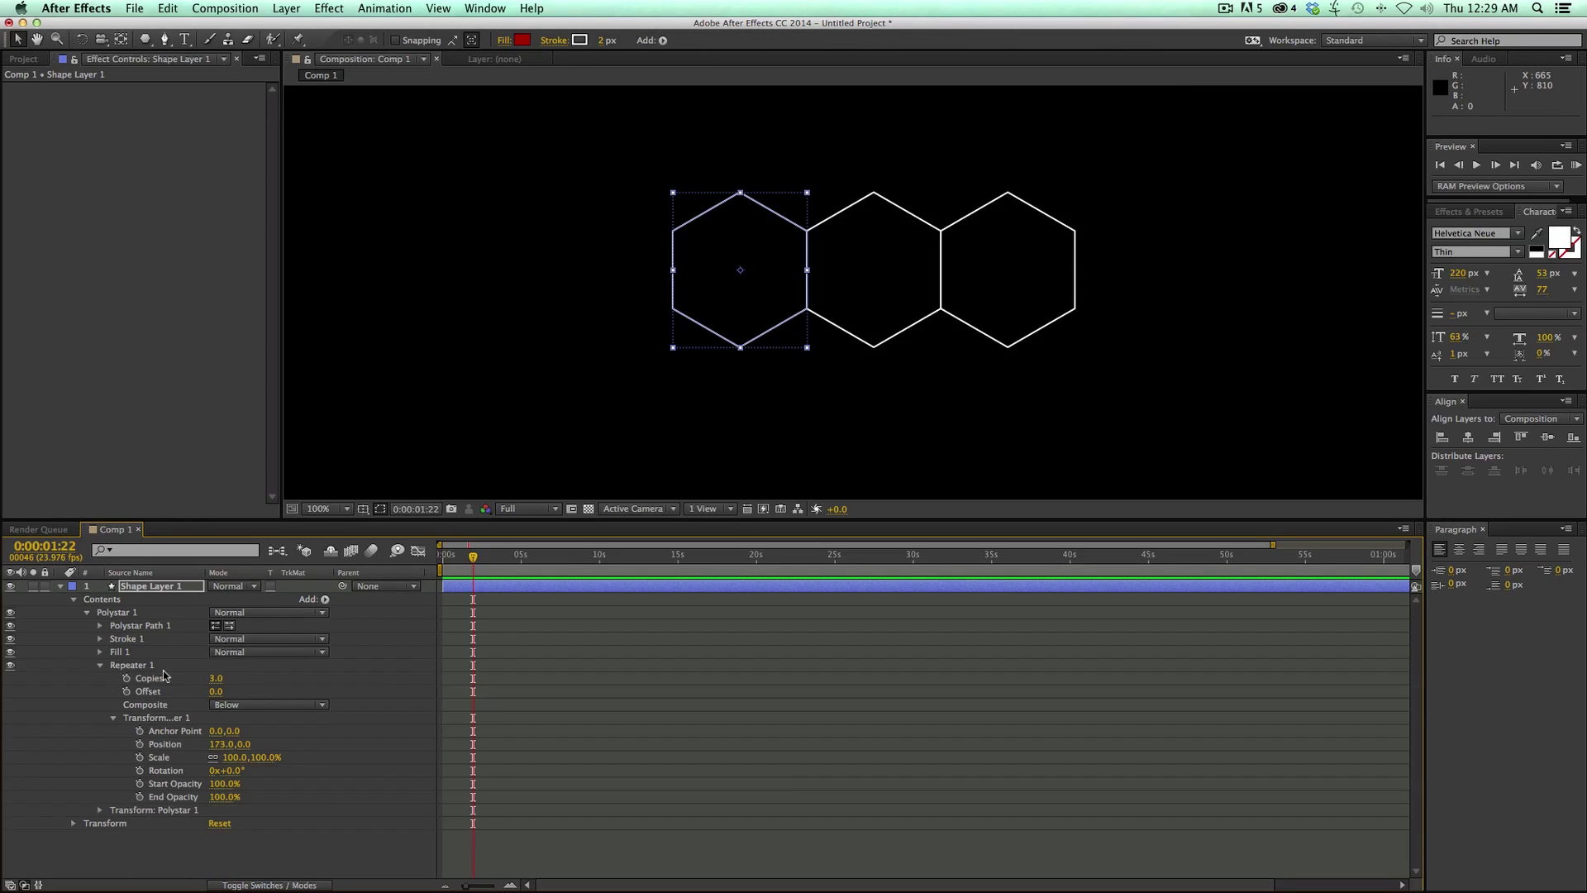
Fit the comp to the viewer and set Repeater 1 to 17 copies with offset -10
scroll(654, 330, "down", 2)
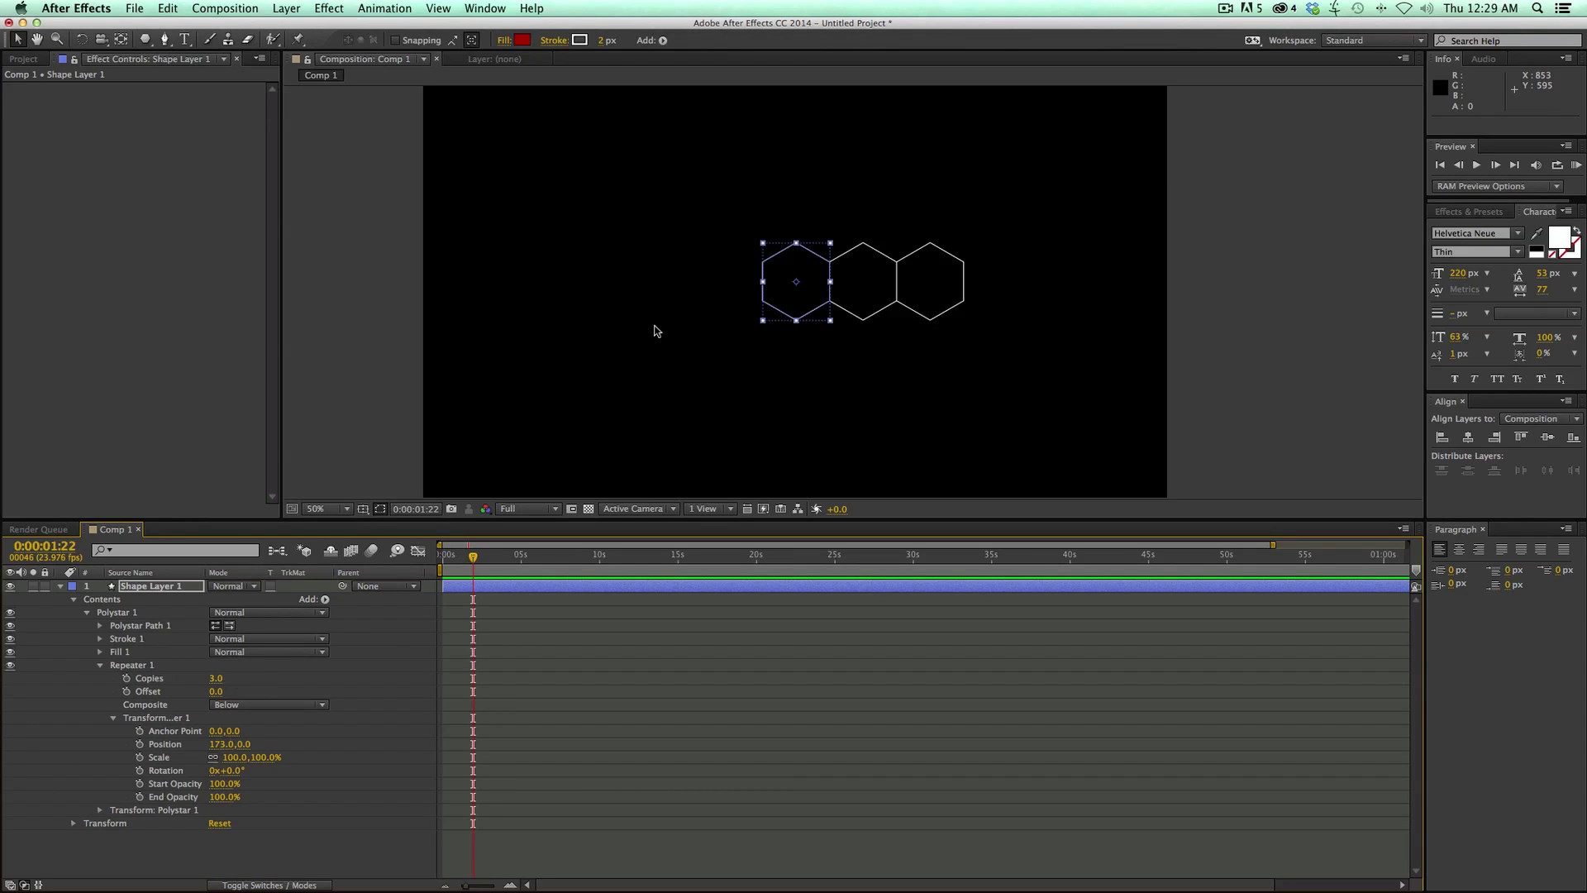
key("alt+/")
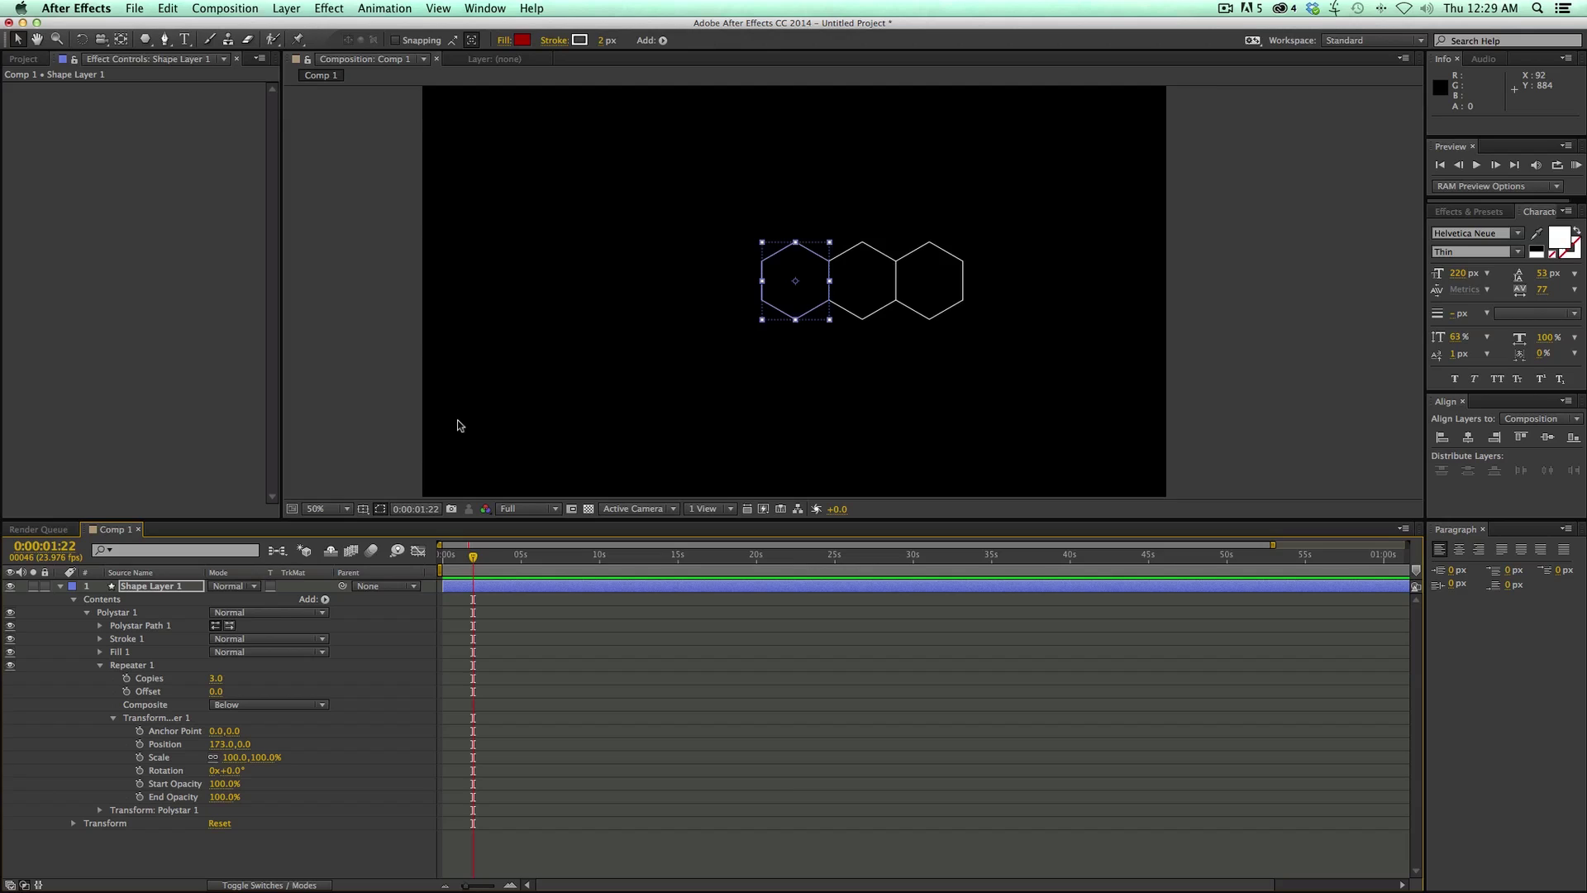
mouse_move(216, 683)
left_mouse_down()
mouse_move(232, 679)
mouse_move(225, 703)
mouse_move(203, 694)
mouse_move(220, 695)
left_mouse_up()
key("ctrl+z")
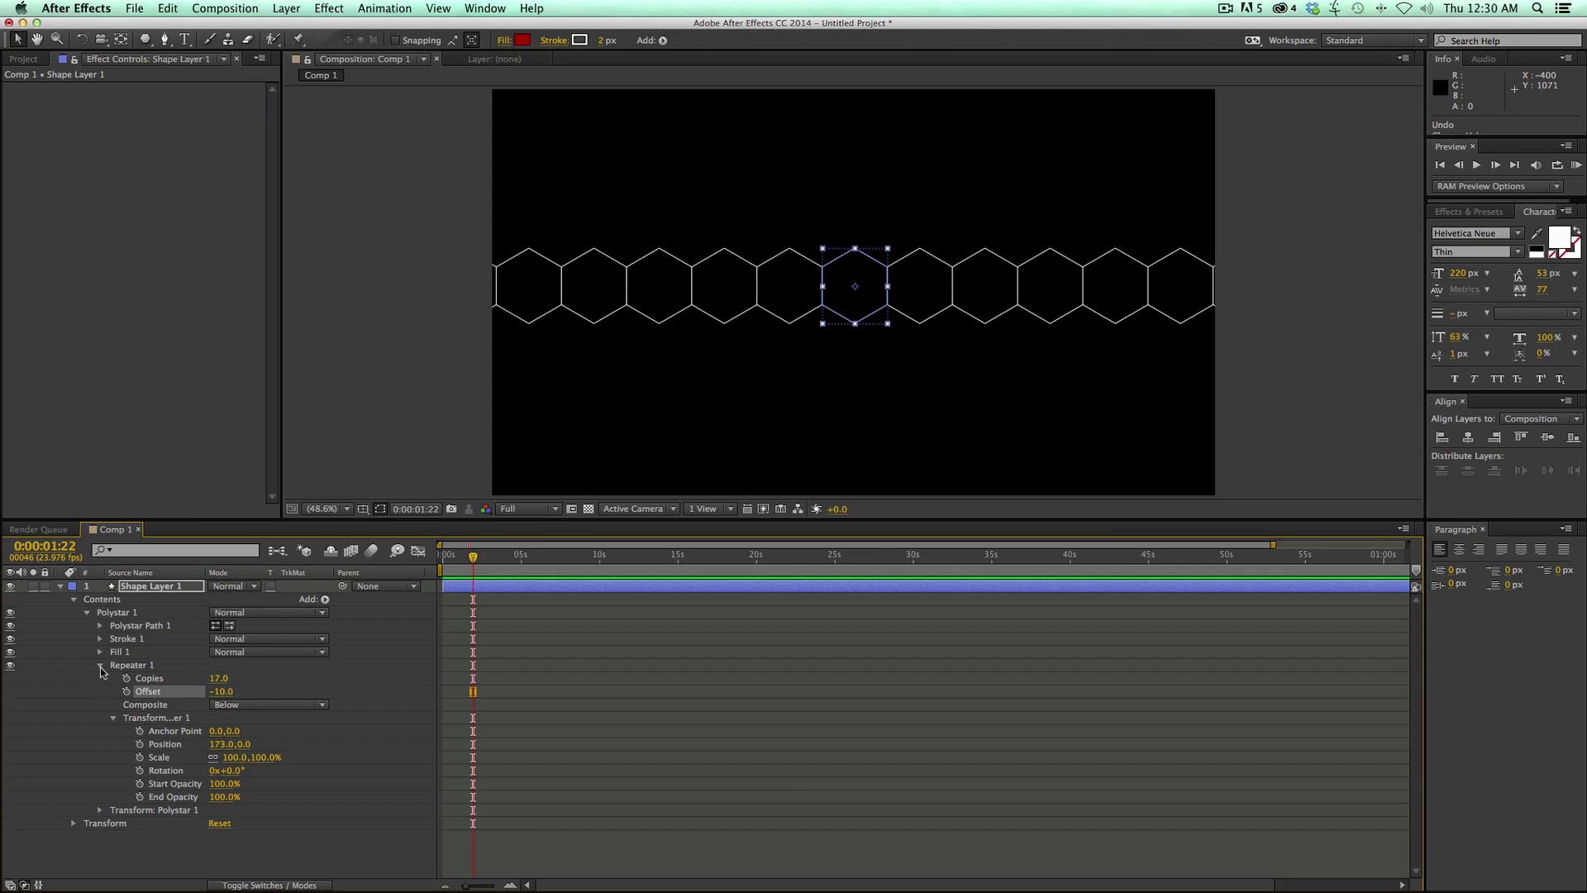
left_click(100, 666)
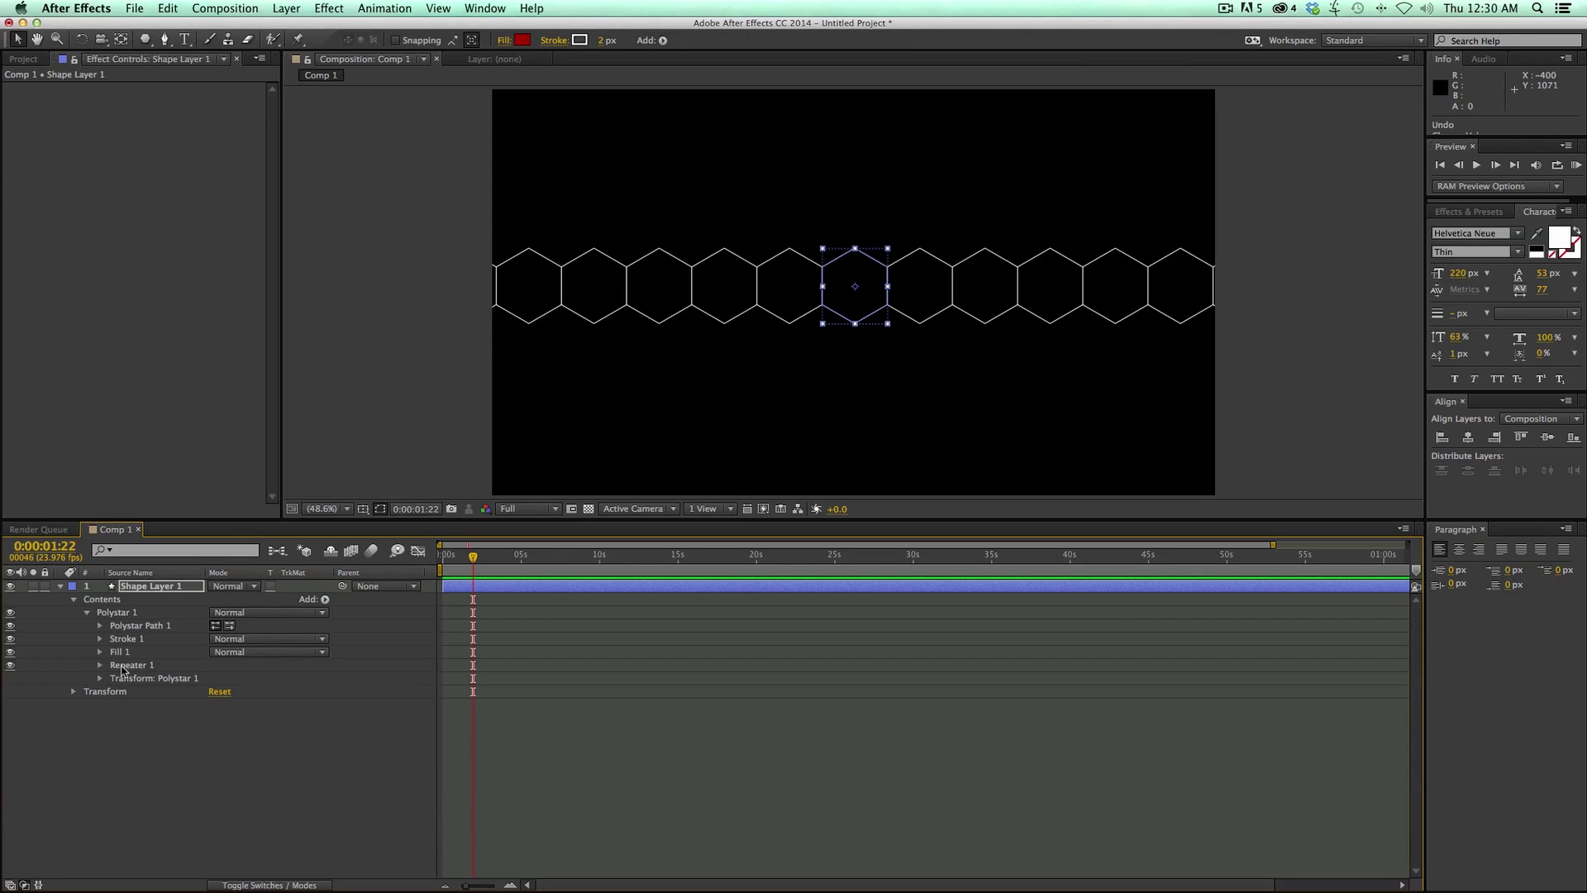
Add a second Repeater to Polystar 1 and expand its transform settings
left_click(116, 612)
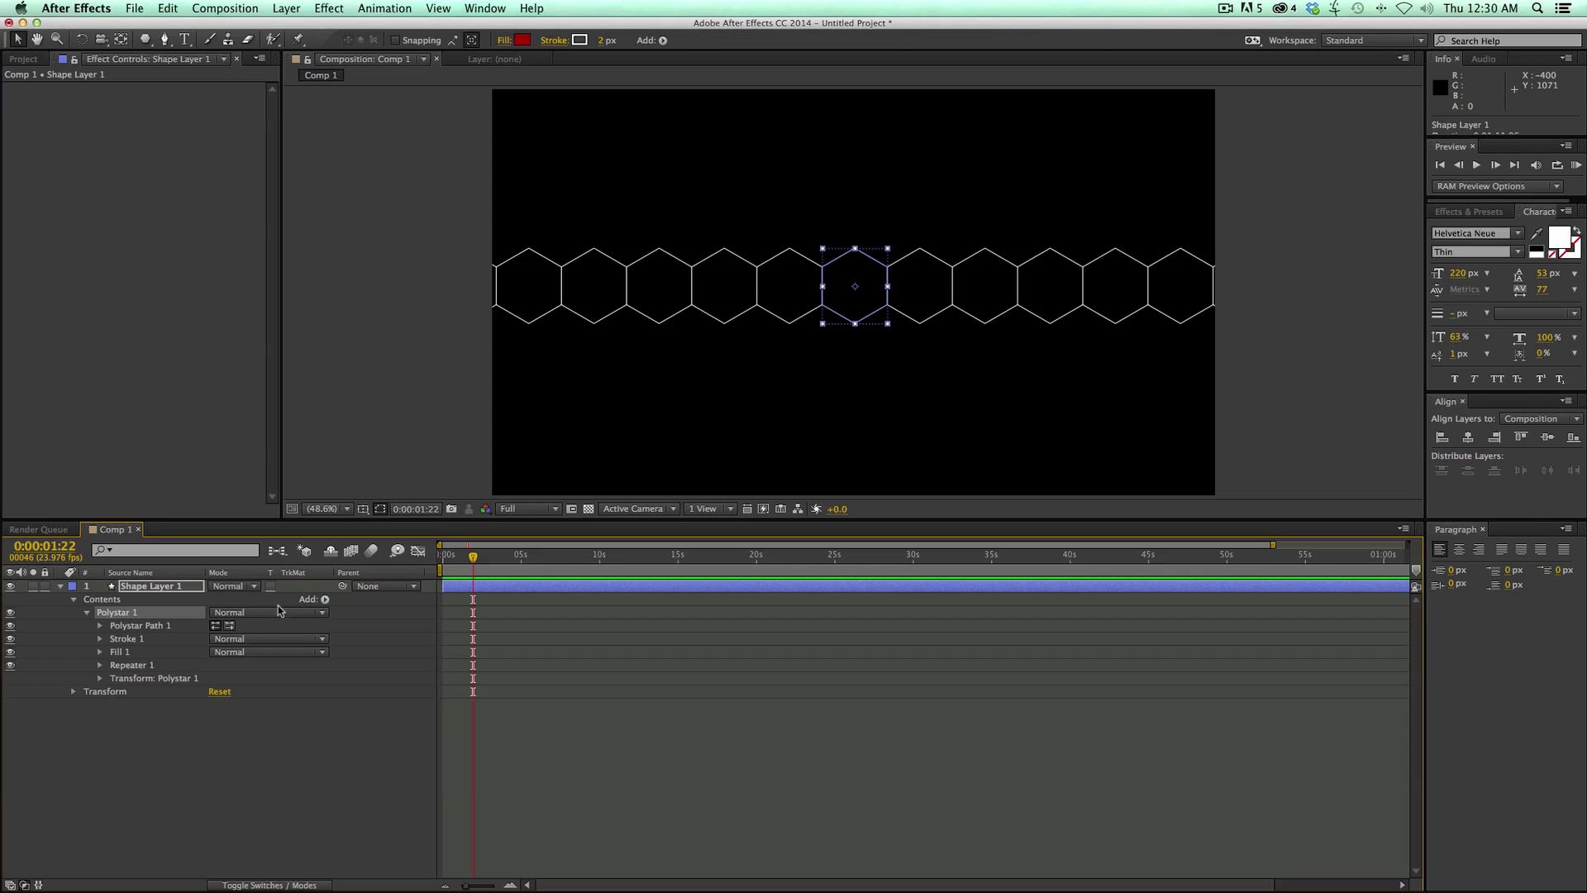
left_click(324, 601)
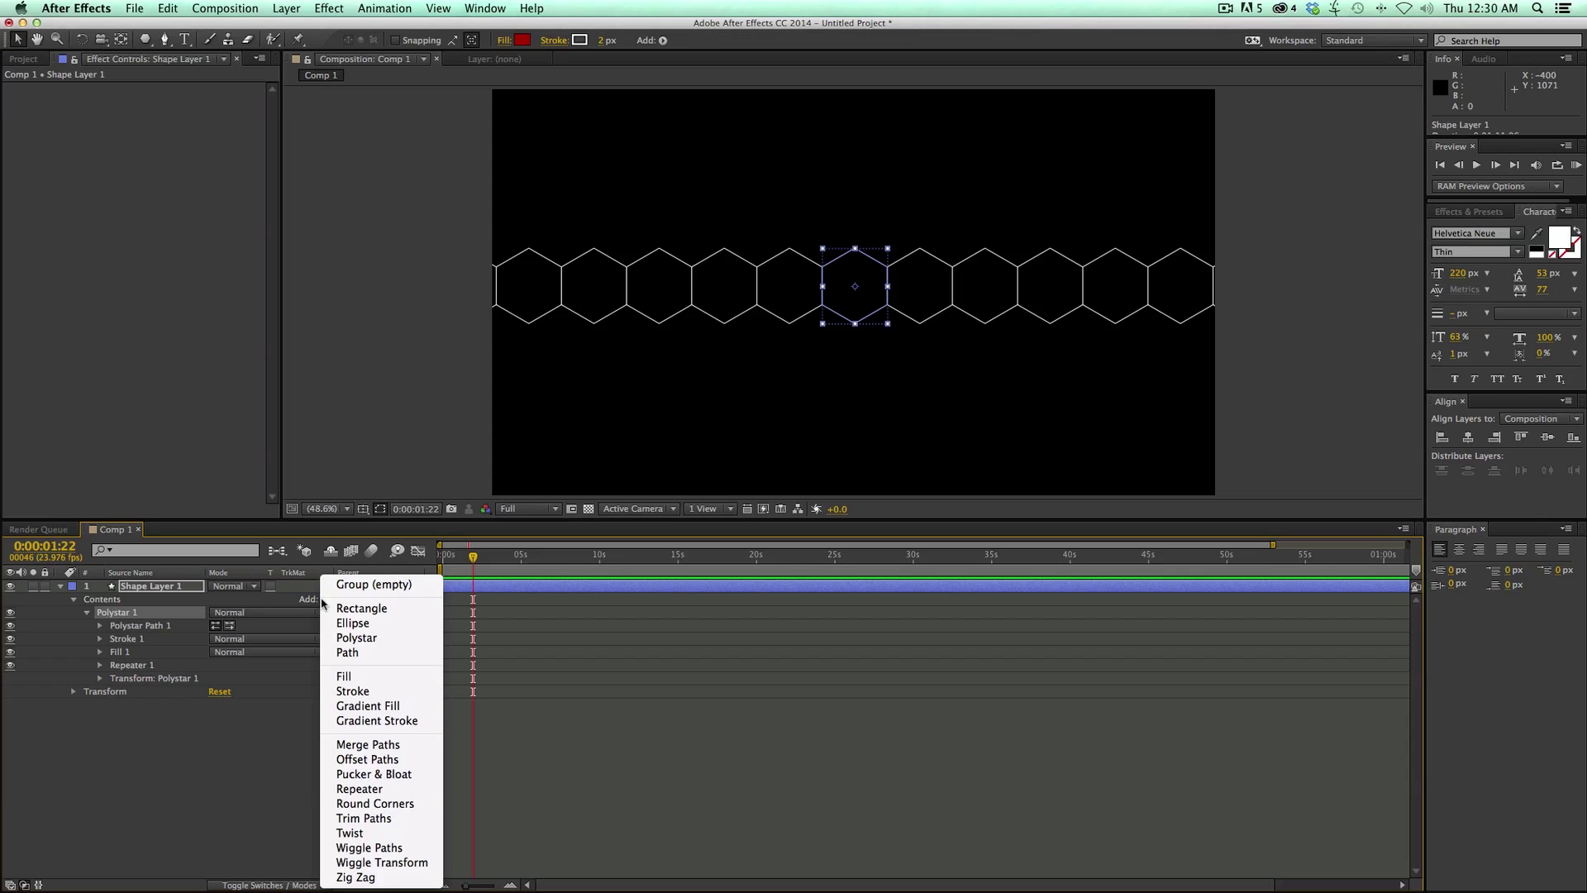
left_click(377, 792)
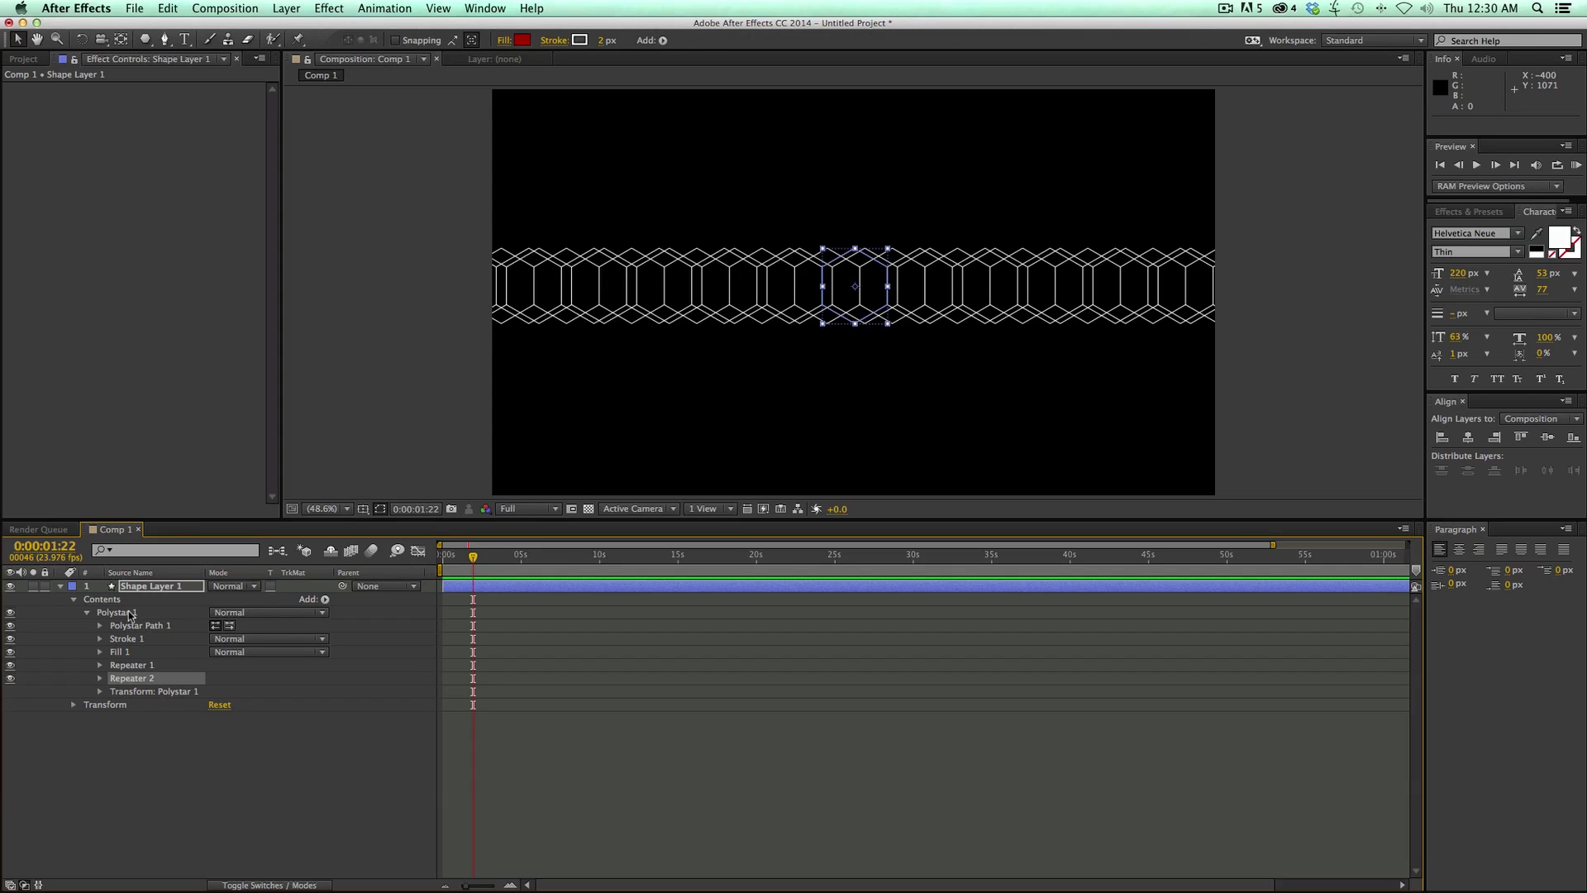
left_click(132, 665)
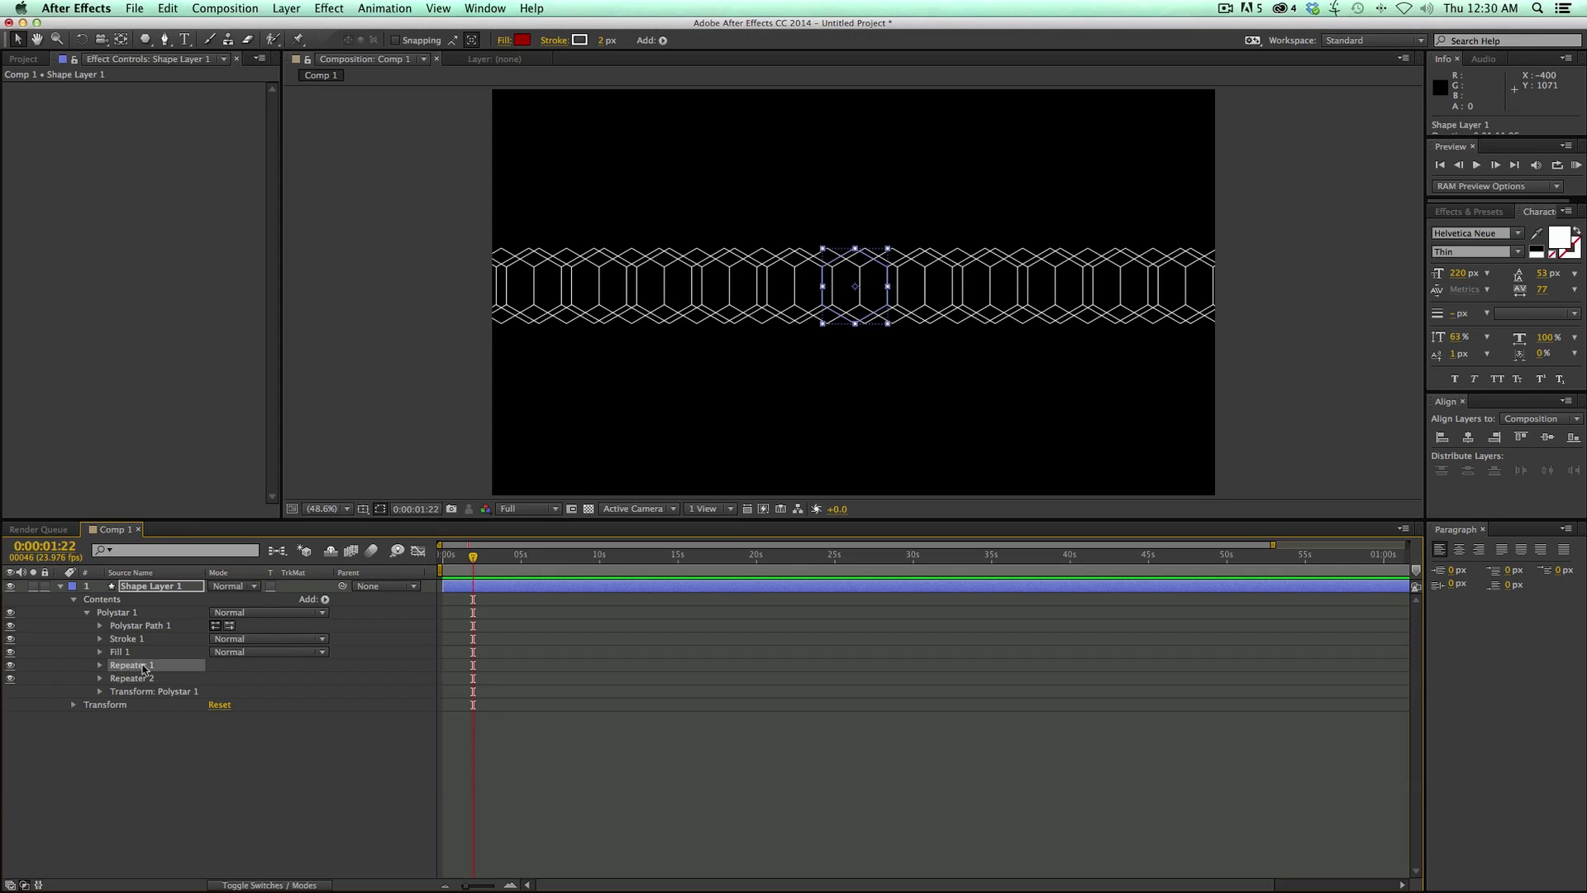
left_click(132, 679)
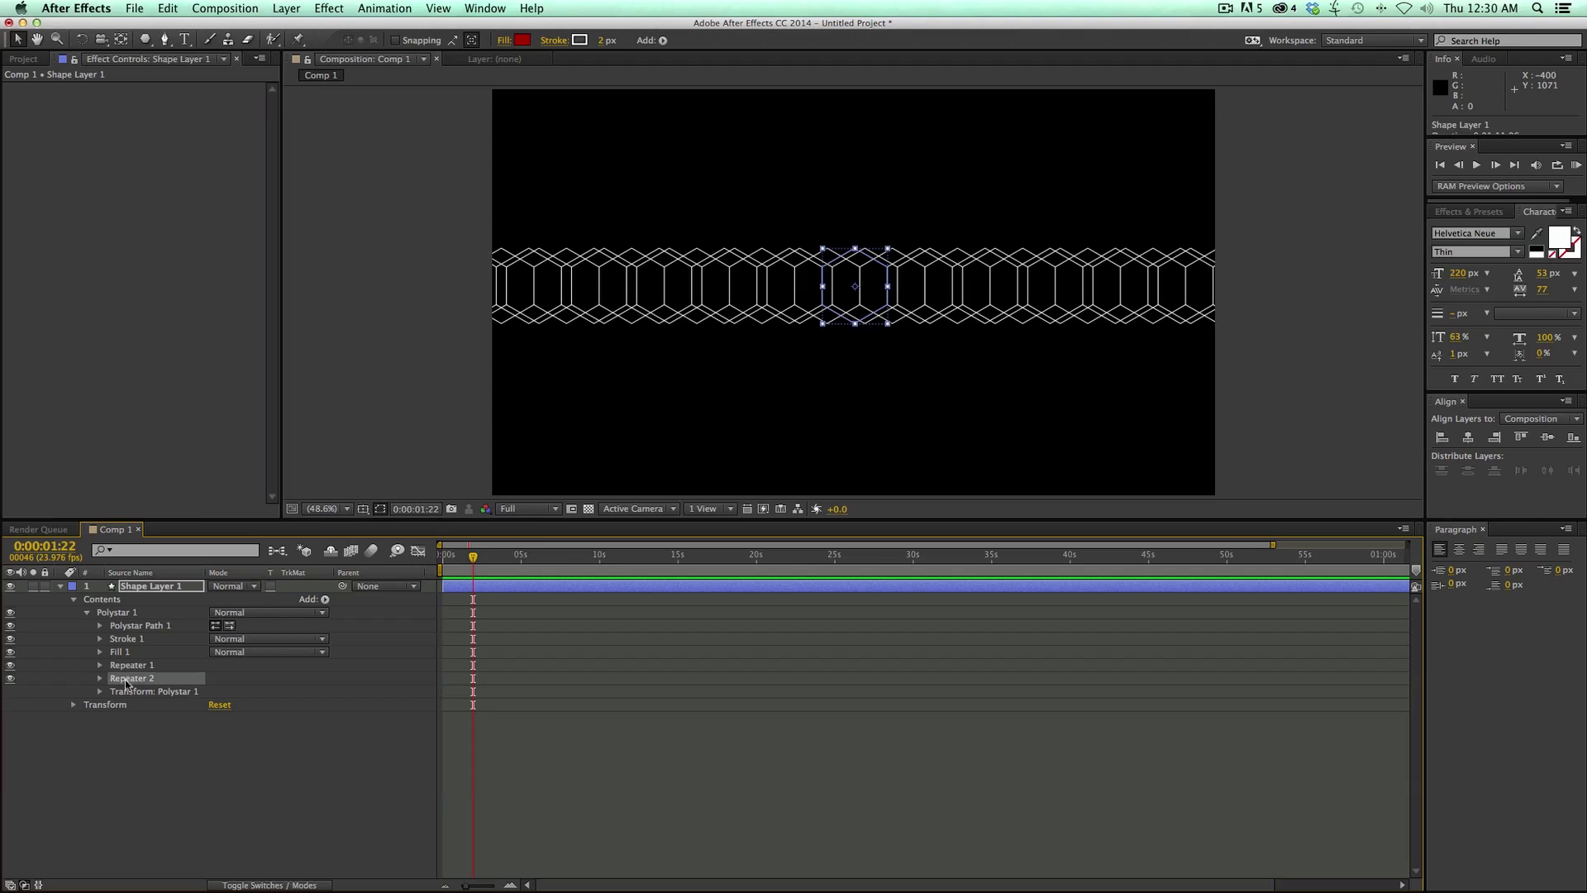
left_click(100, 679)
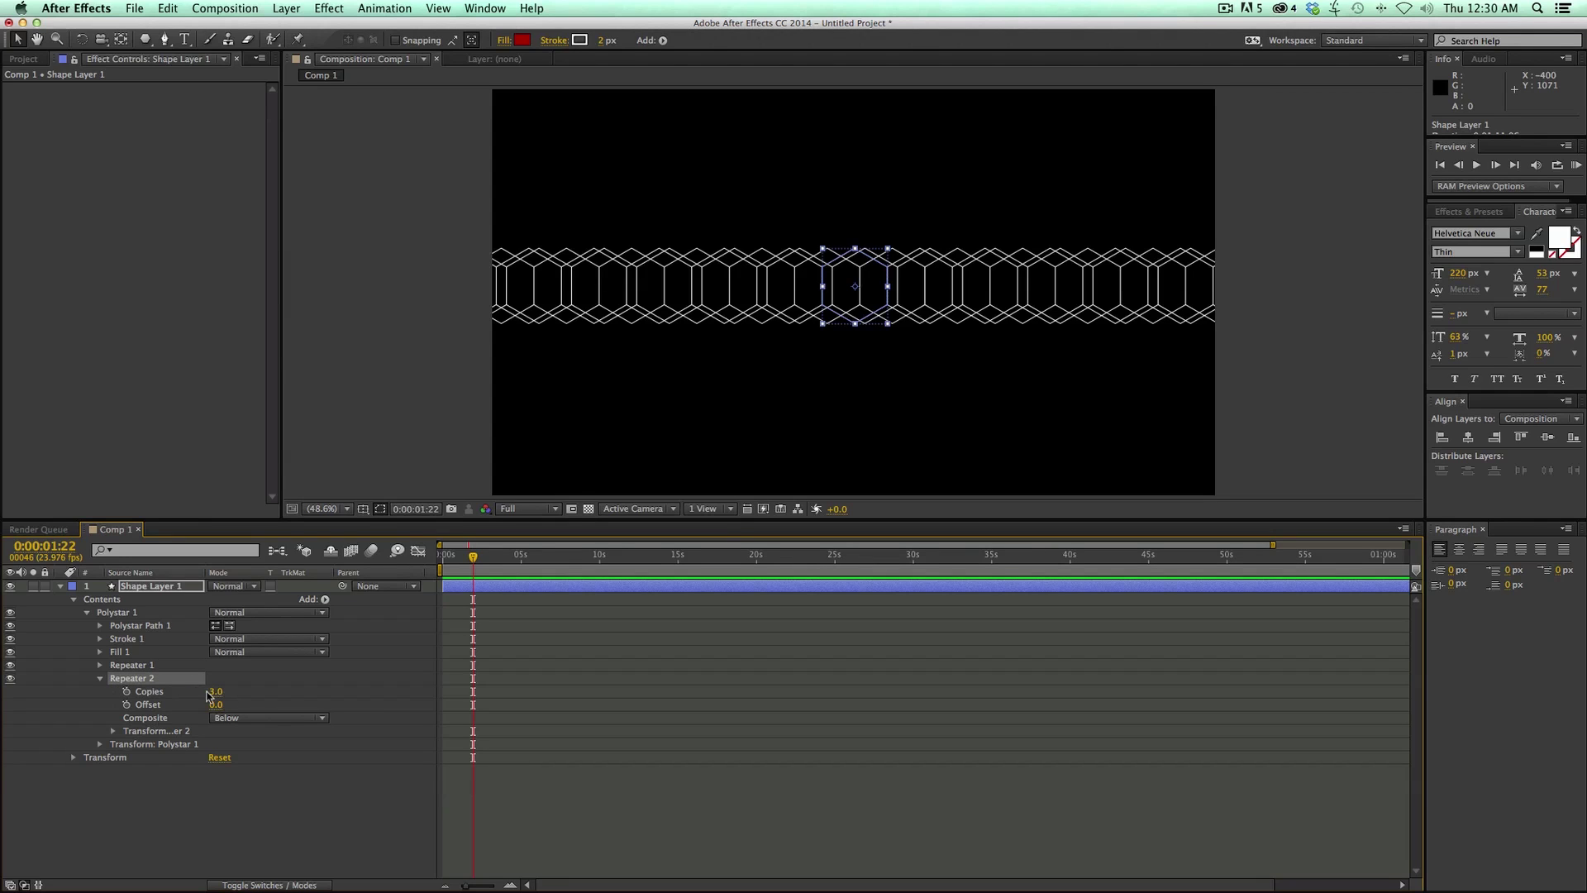
left_click(114, 731)
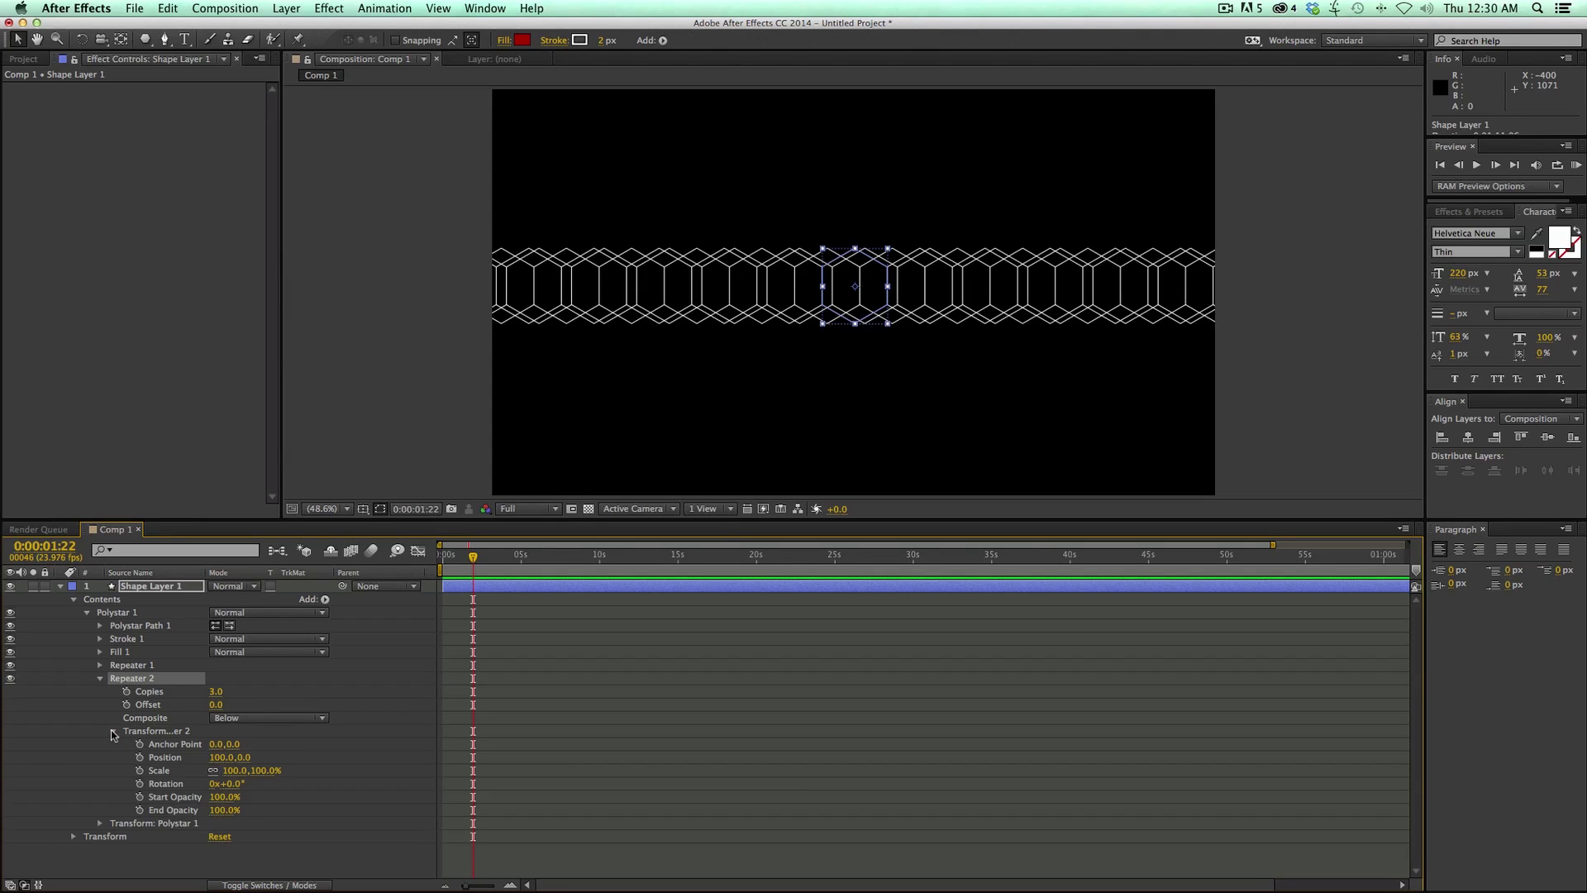
Set Repeater 2's position to 0,150 to stack rows vertically
left_click(220, 758)
type("0")
key("Return")
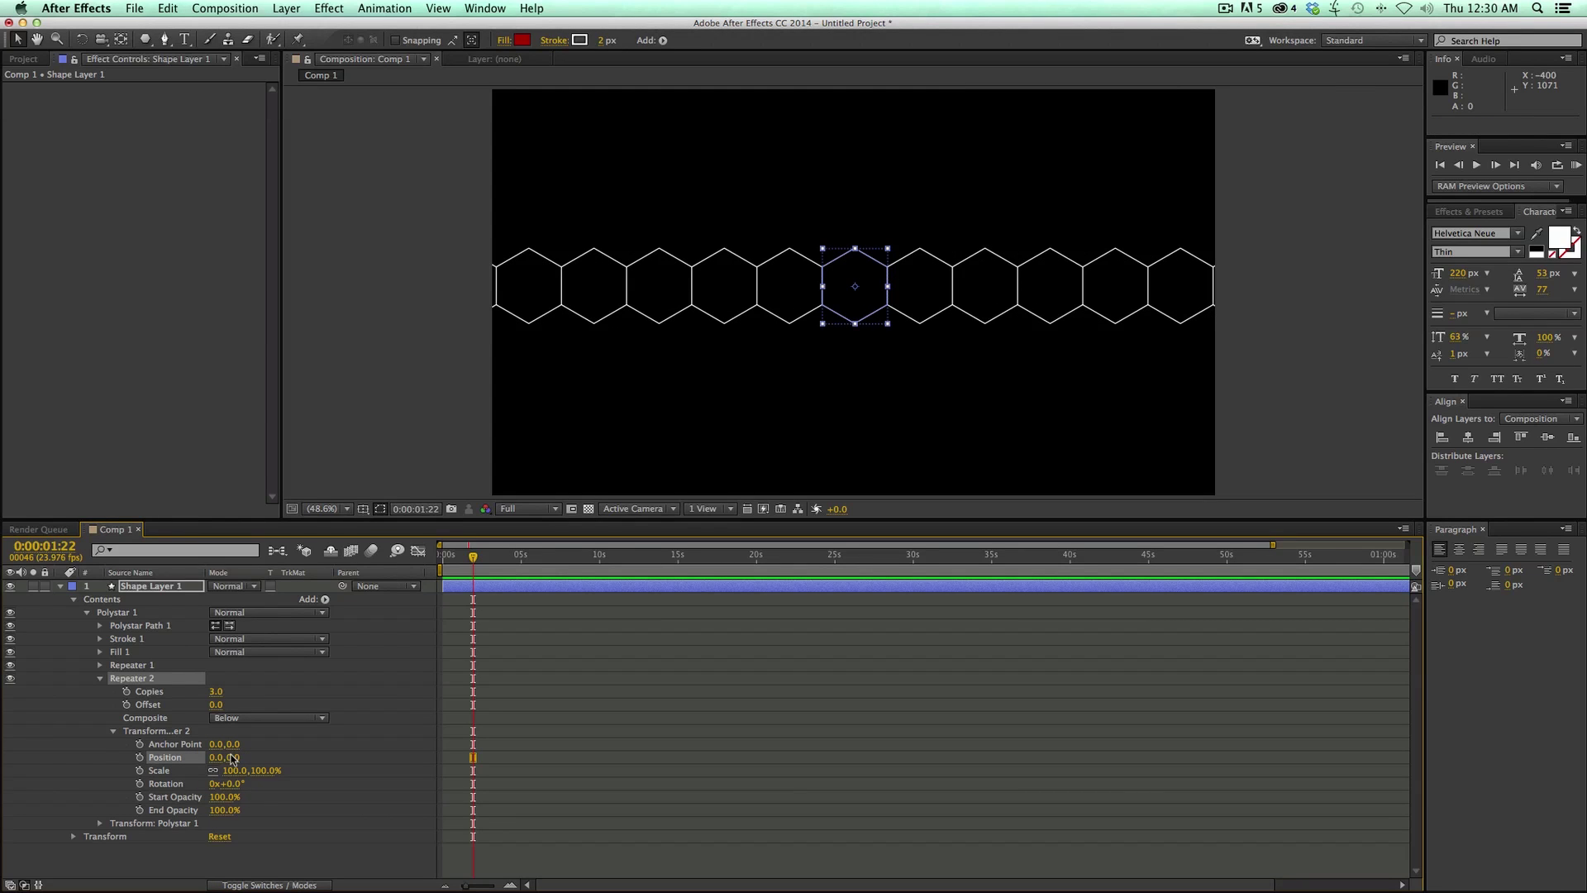
left_click_drag(234, 758, 357, 757)
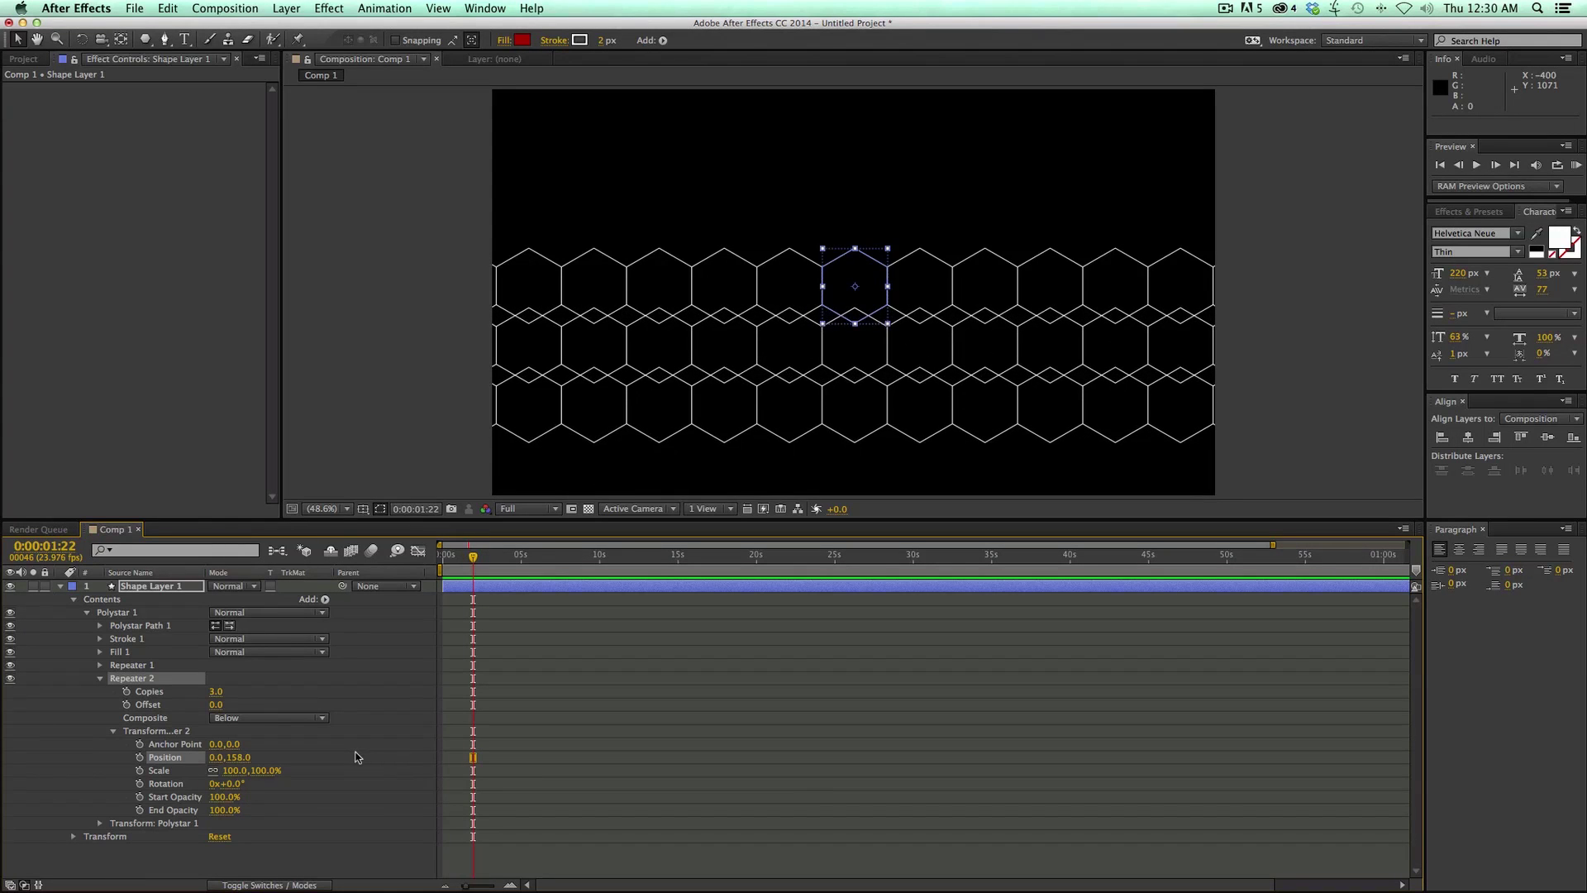
left_click(240, 757)
type("150")
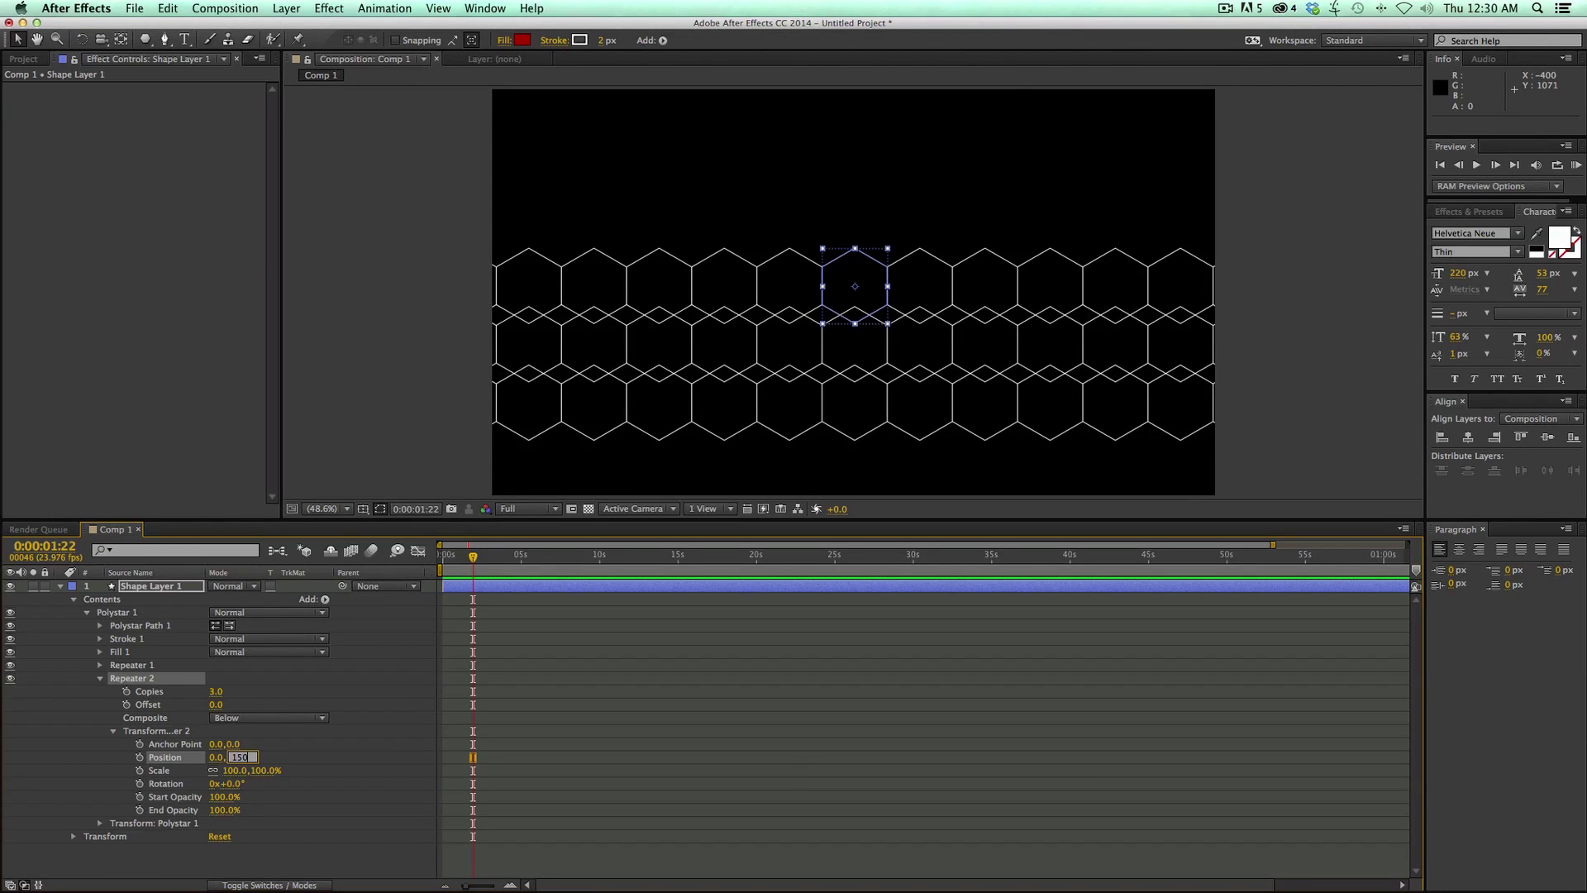
key("Return")
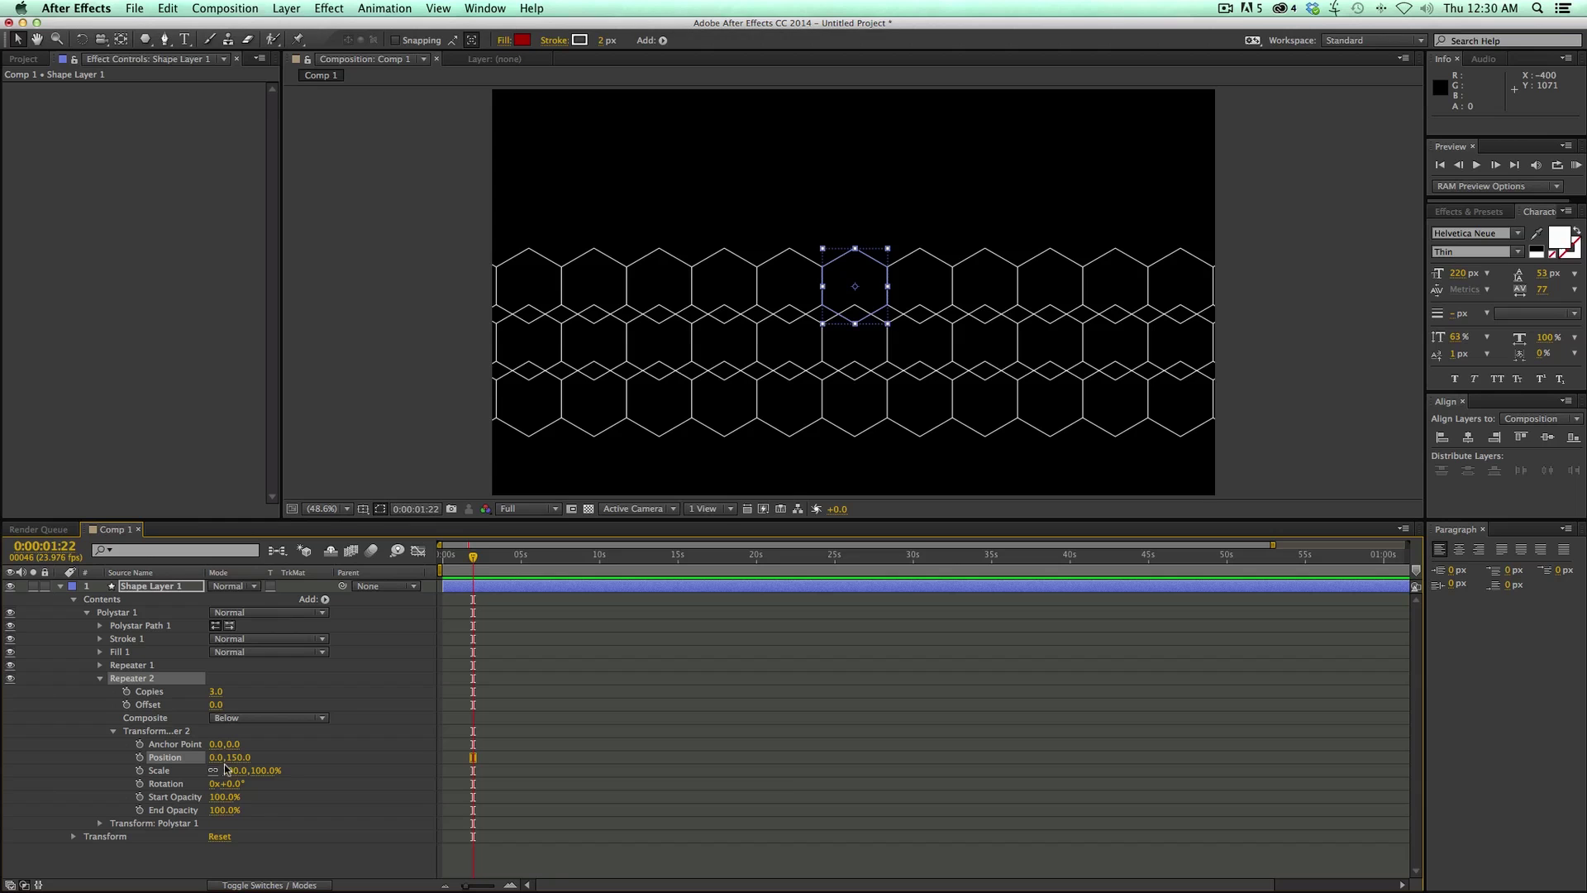
Shift Repeater 2's horizontal position to 86.5 and use 22 copies with offset -8
left_click_drag(216, 757, 281, 759)
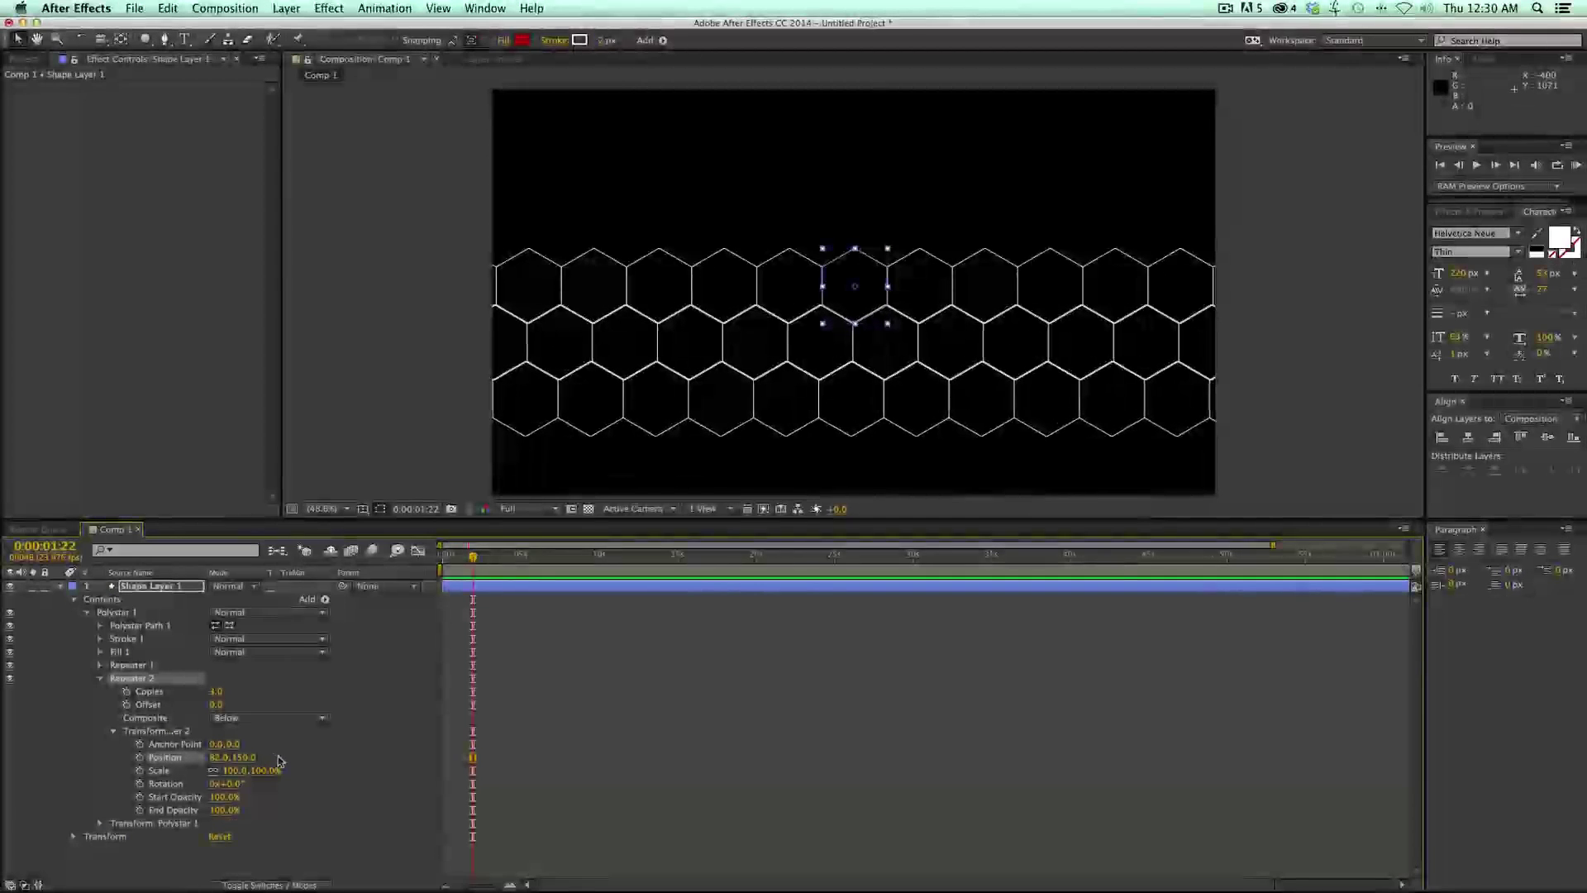
left_click(100, 665)
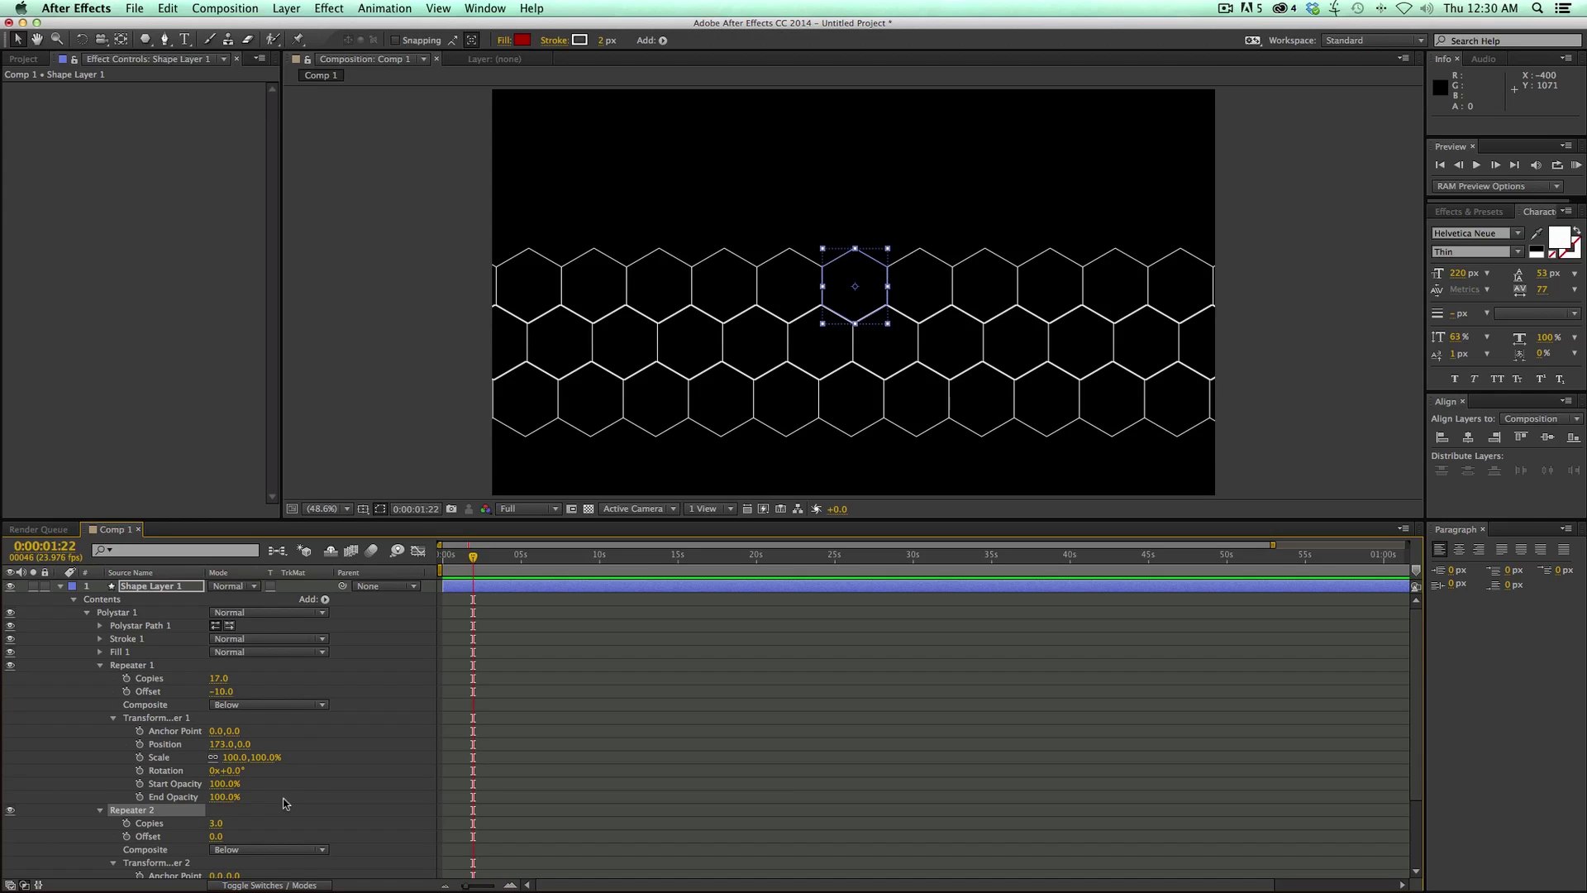
scroll(306, 785, "down", 3)
left_click(221, 794)
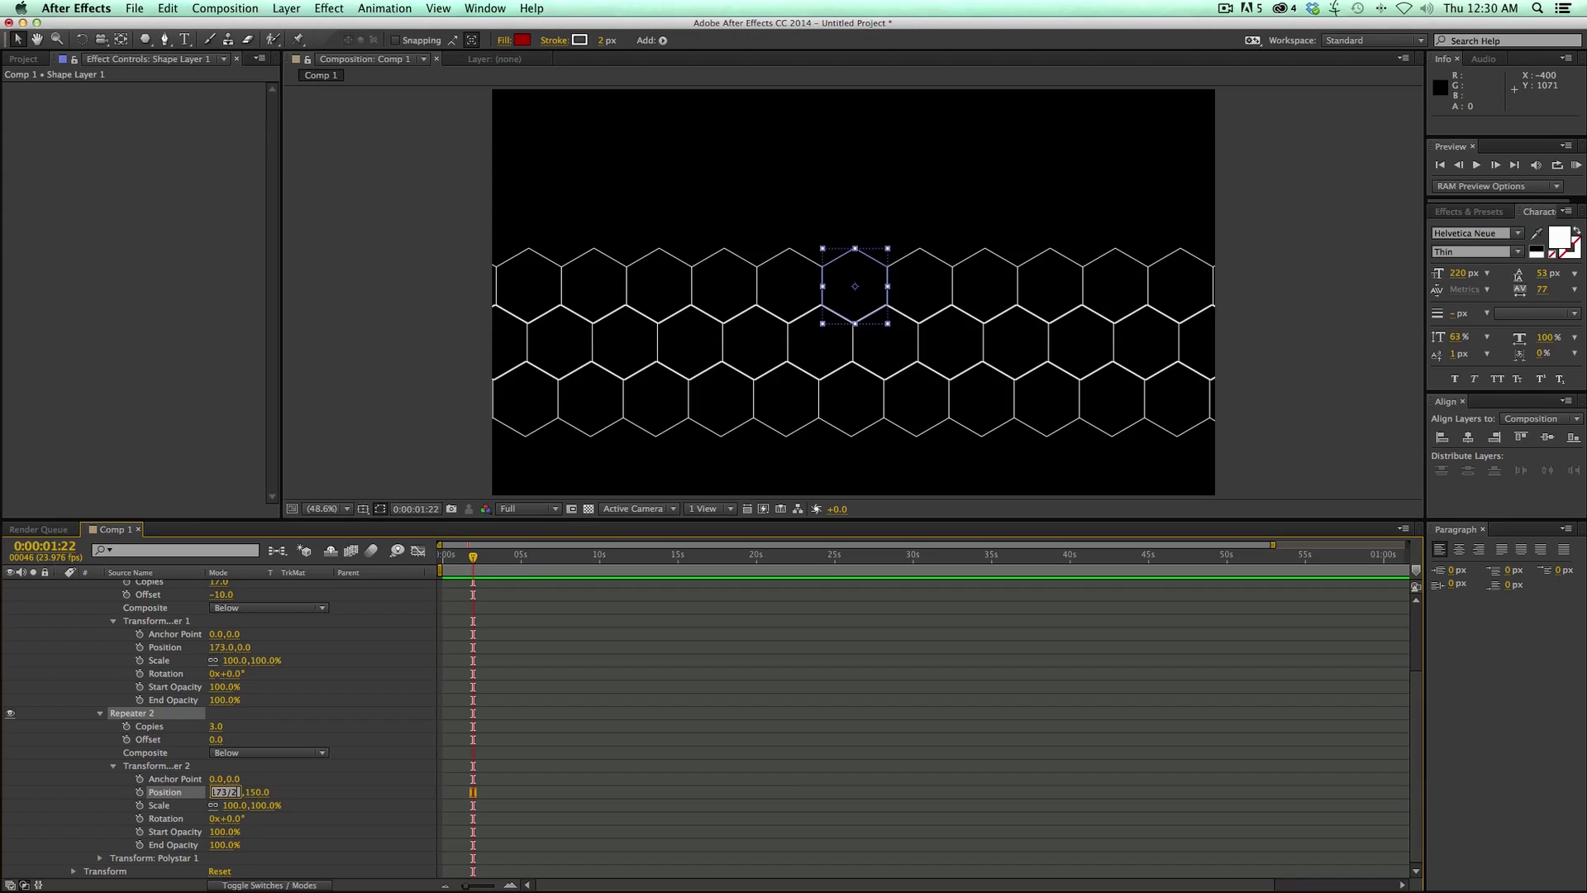
key("Return")
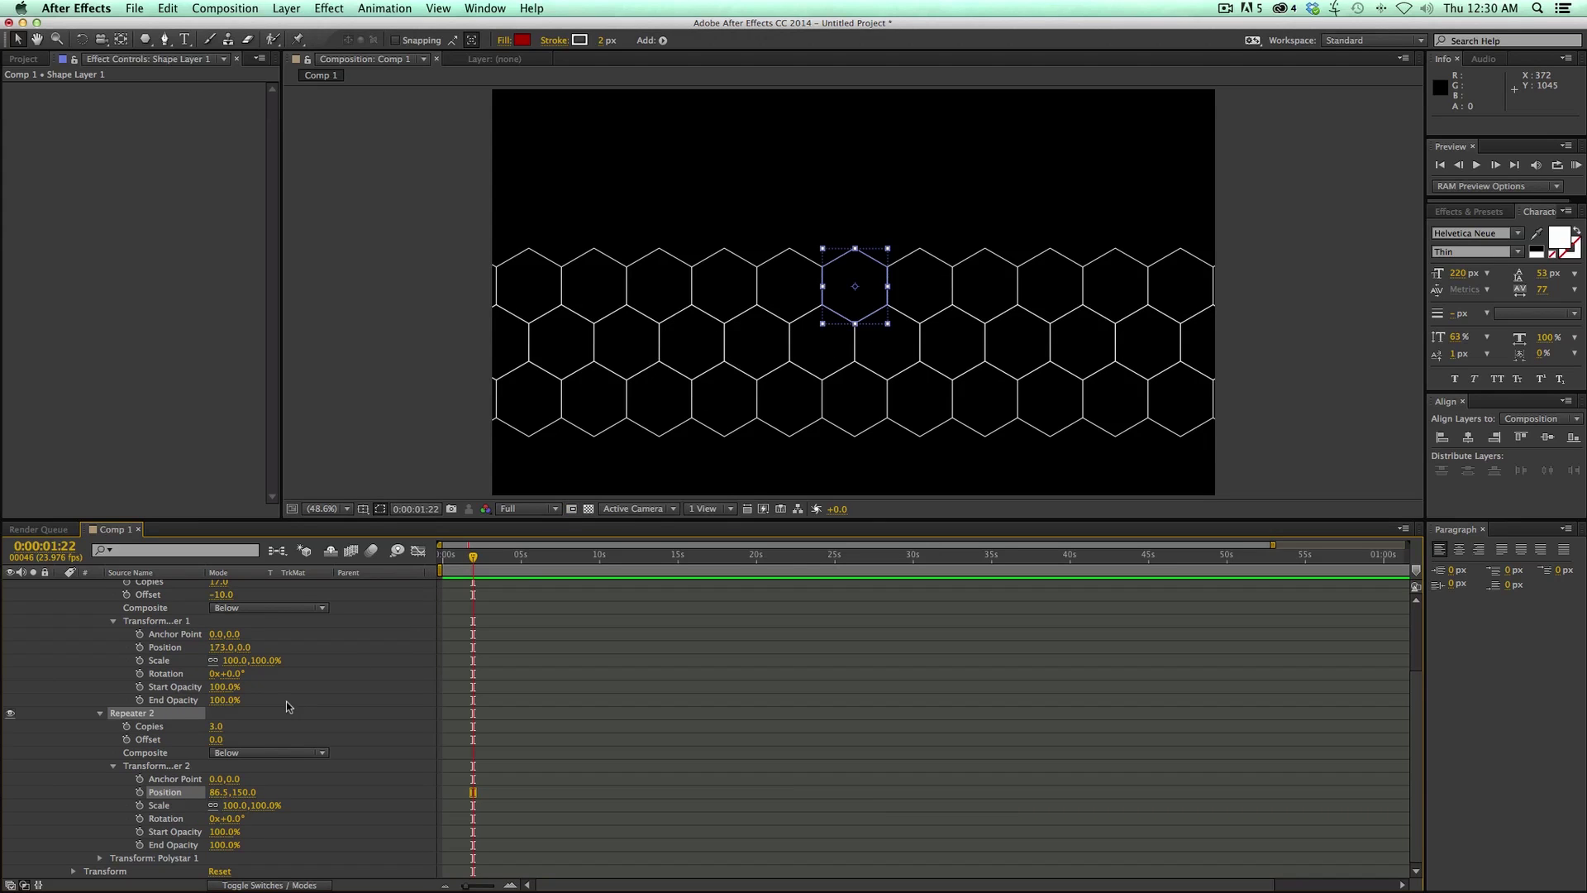
mouse_move(217, 726)
left_mouse_down()
mouse_move(233, 729)
mouse_move(208, 741)
left_mouse_up()
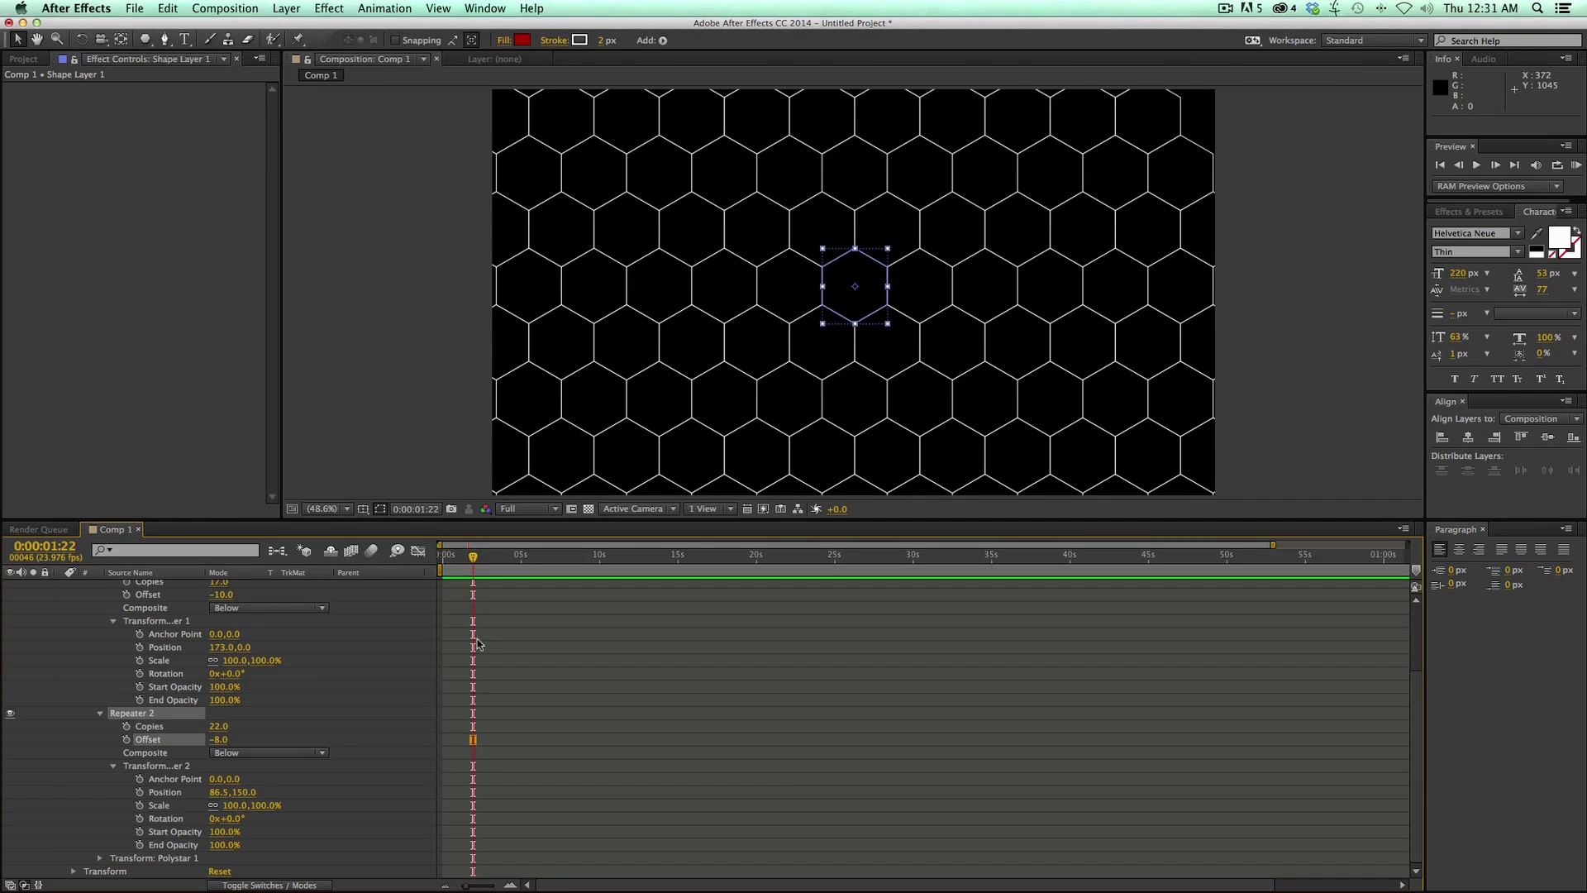
scroll(868, 323, "down", 2)
left_click(558, 305)
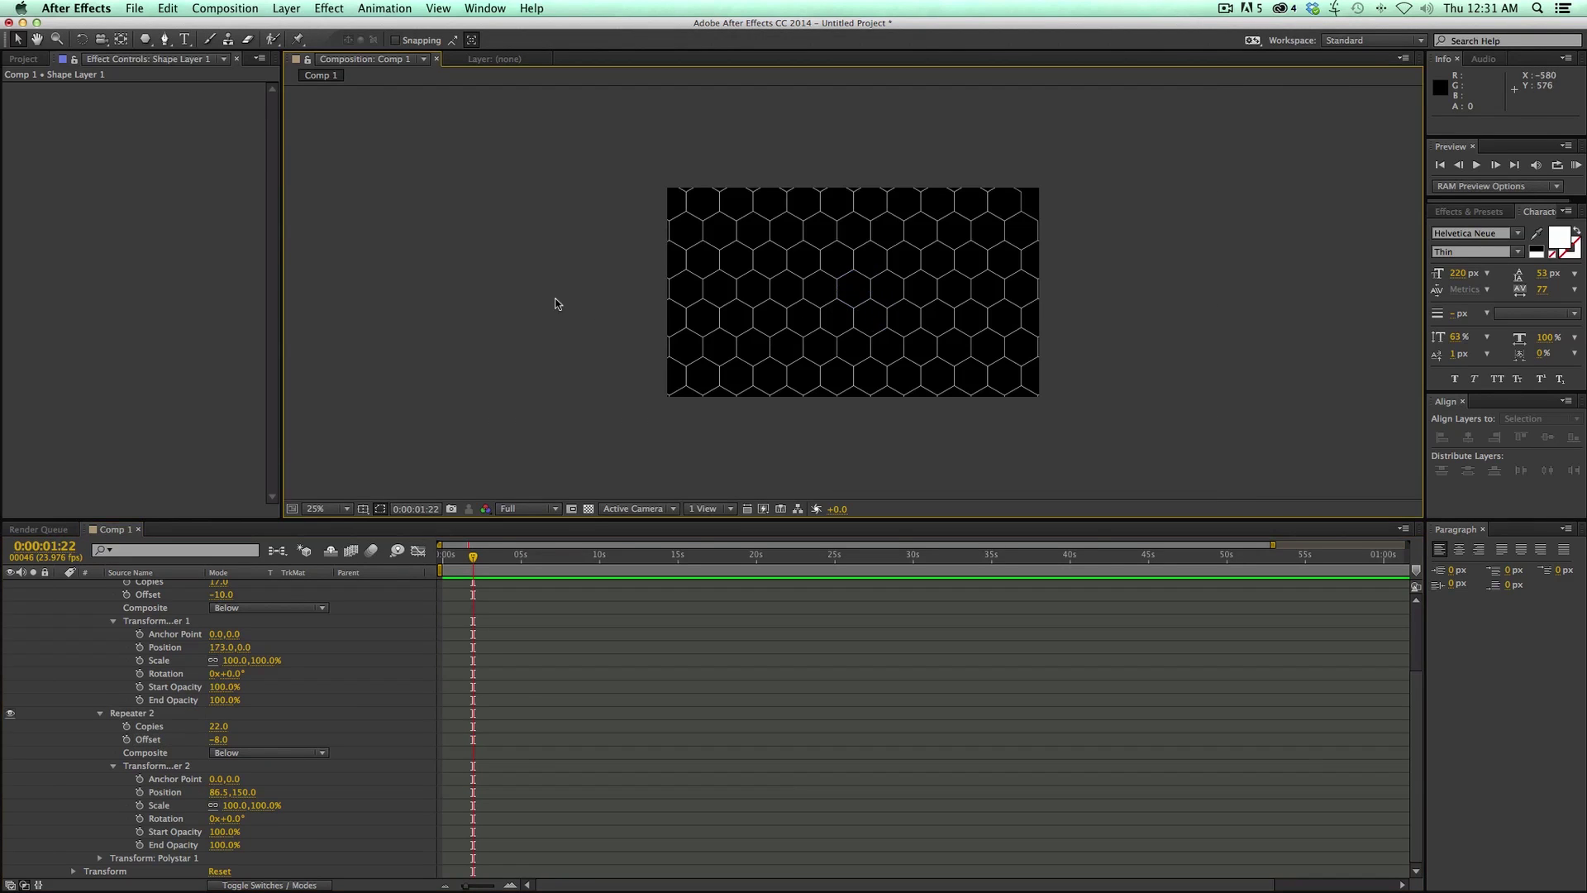
scroll(951, 285, "up", 6)
scroll(952, 289, "down", 4)
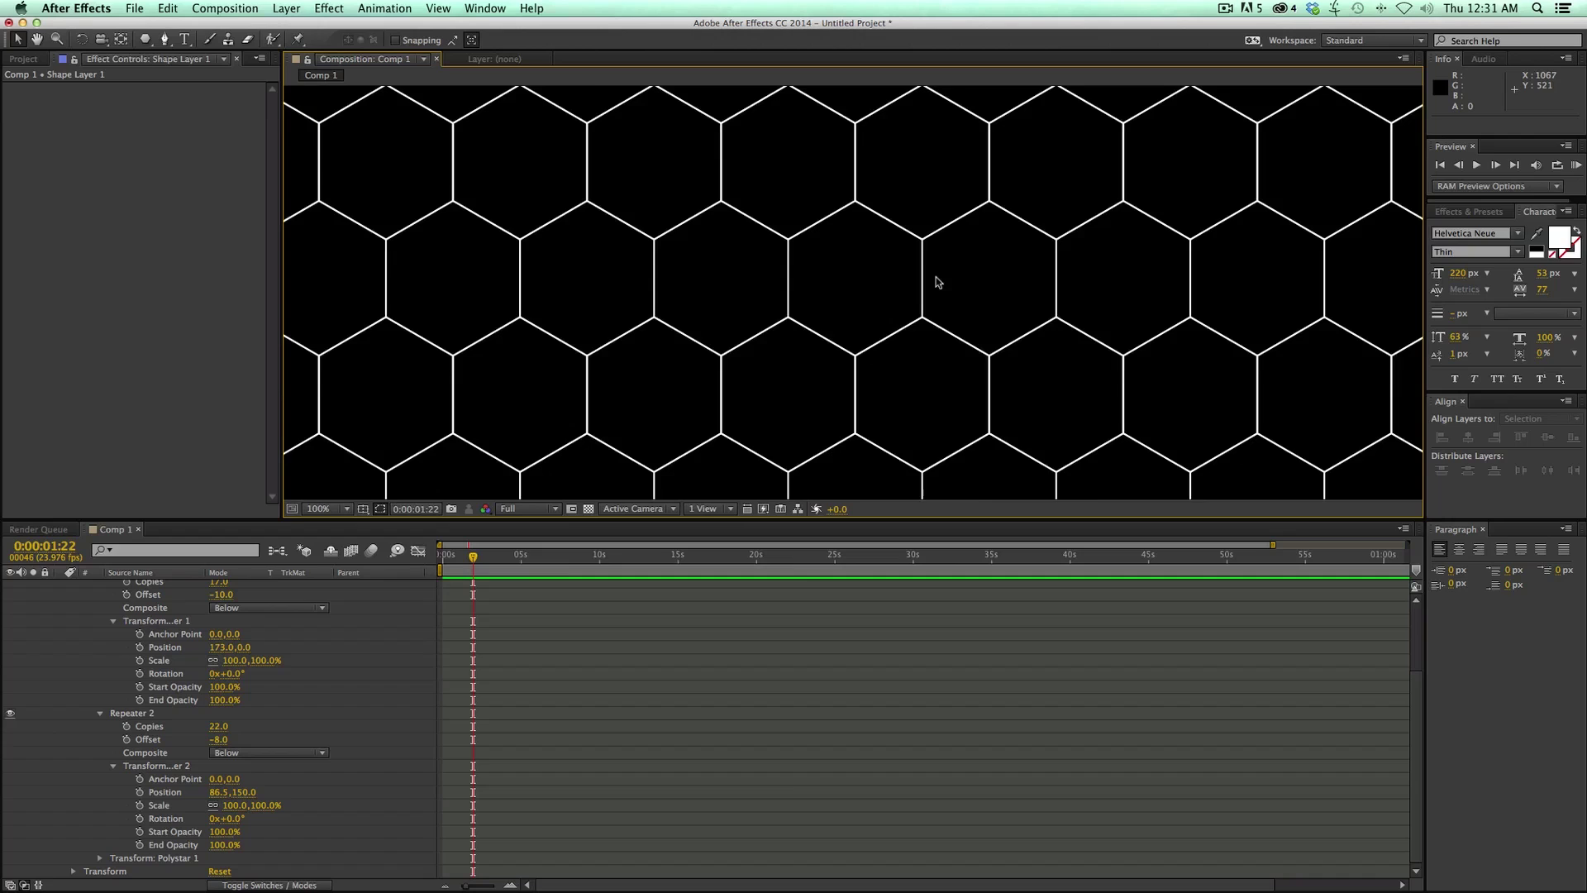
scroll(934, 290, "down", 2)
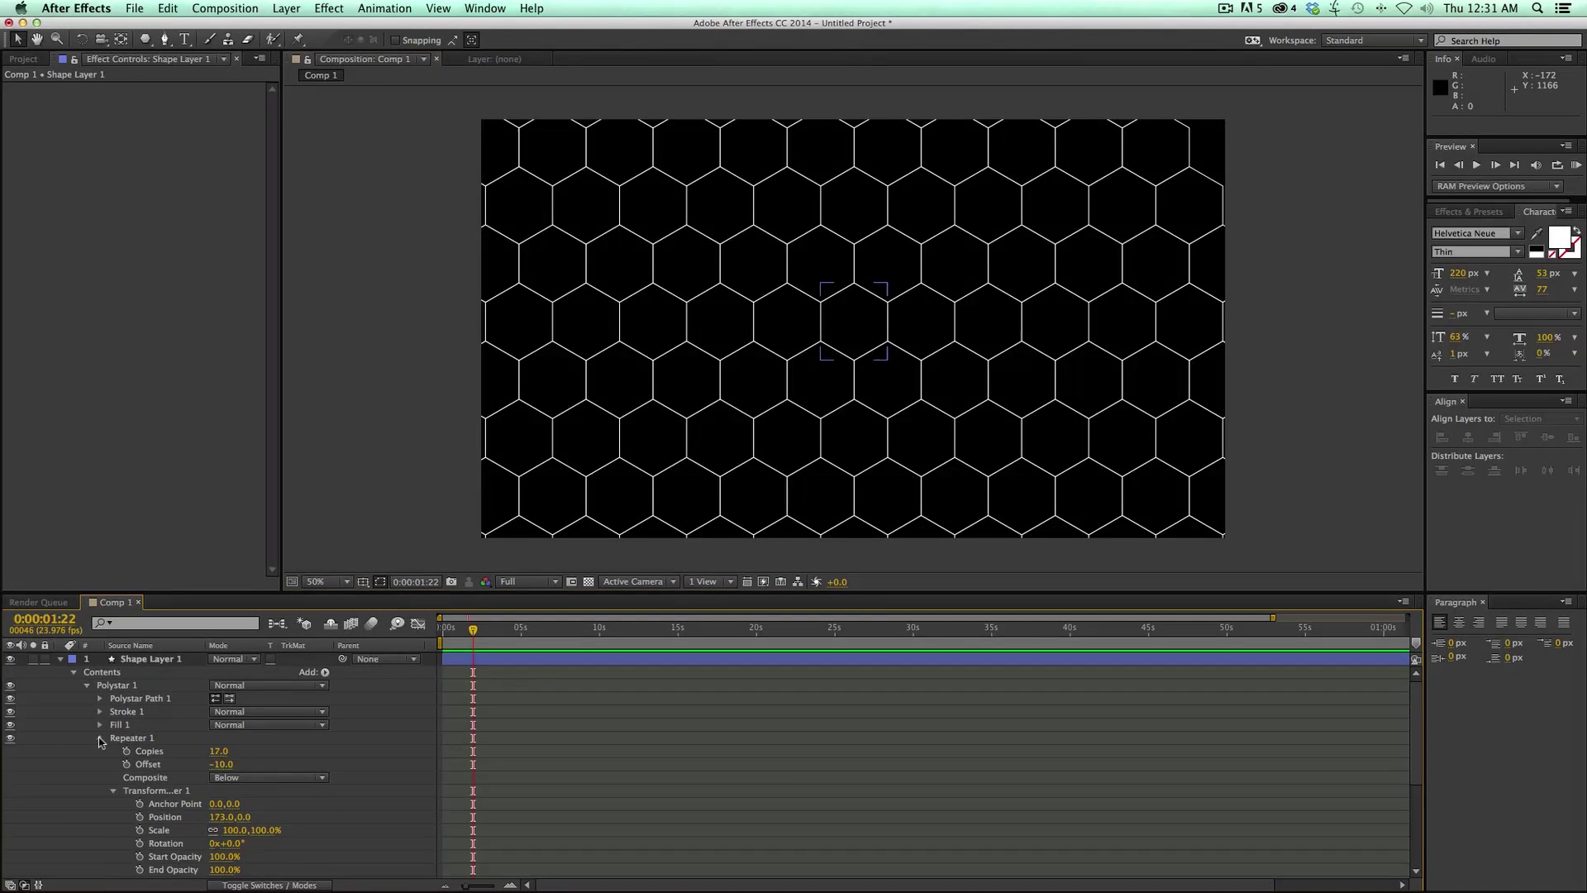
Raise the hexagon fill opacity to 100% and Repeater 1 copies to 24
left_click(100, 739)
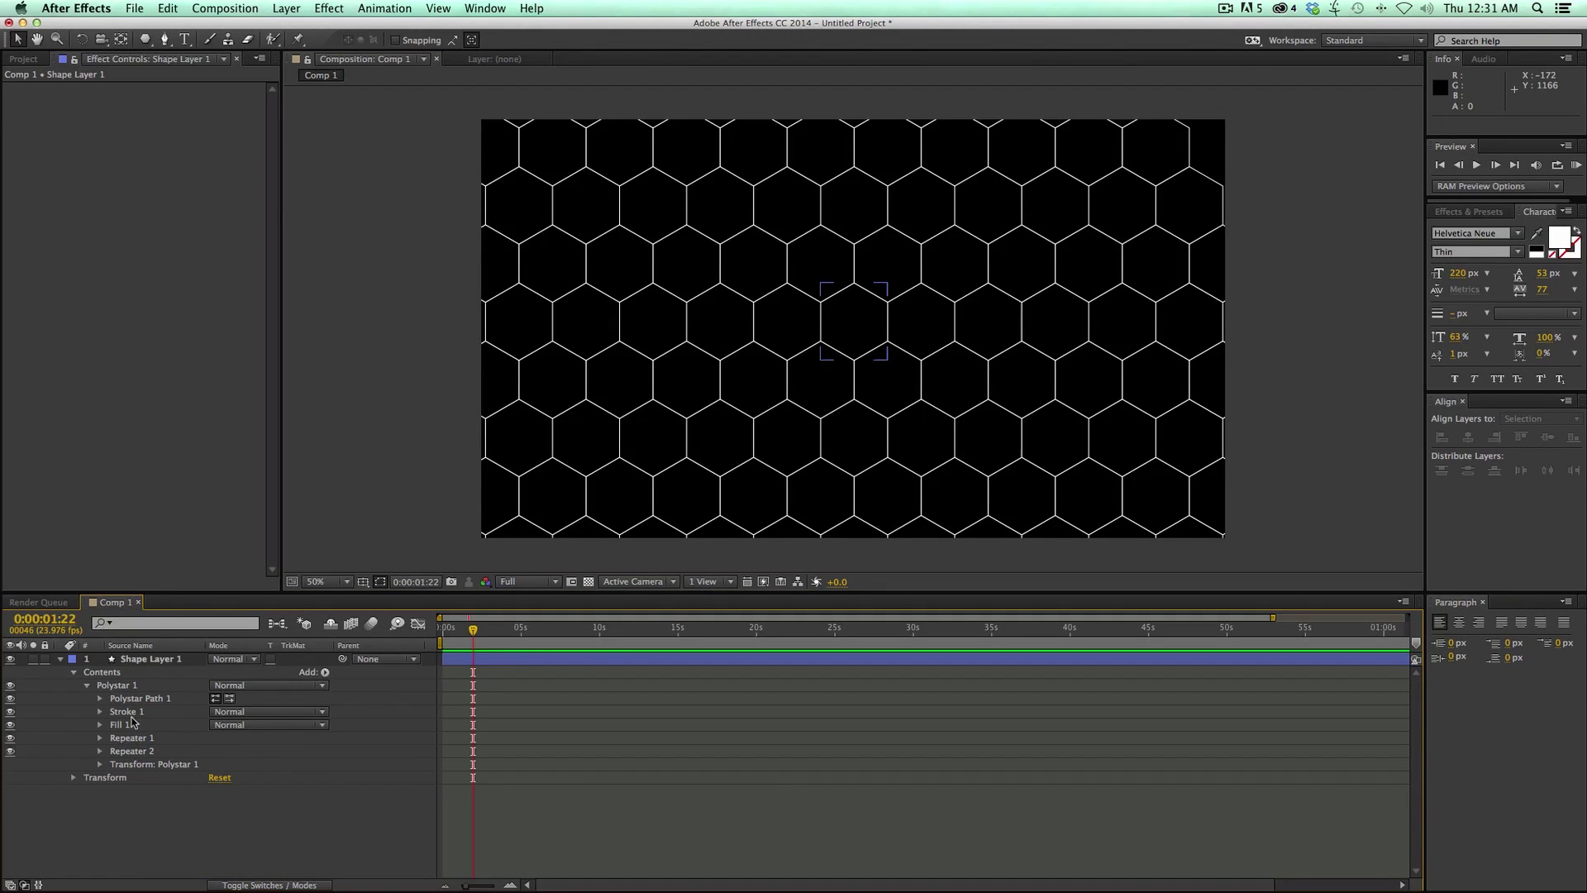
left_click(128, 712)
left_click(126, 726)
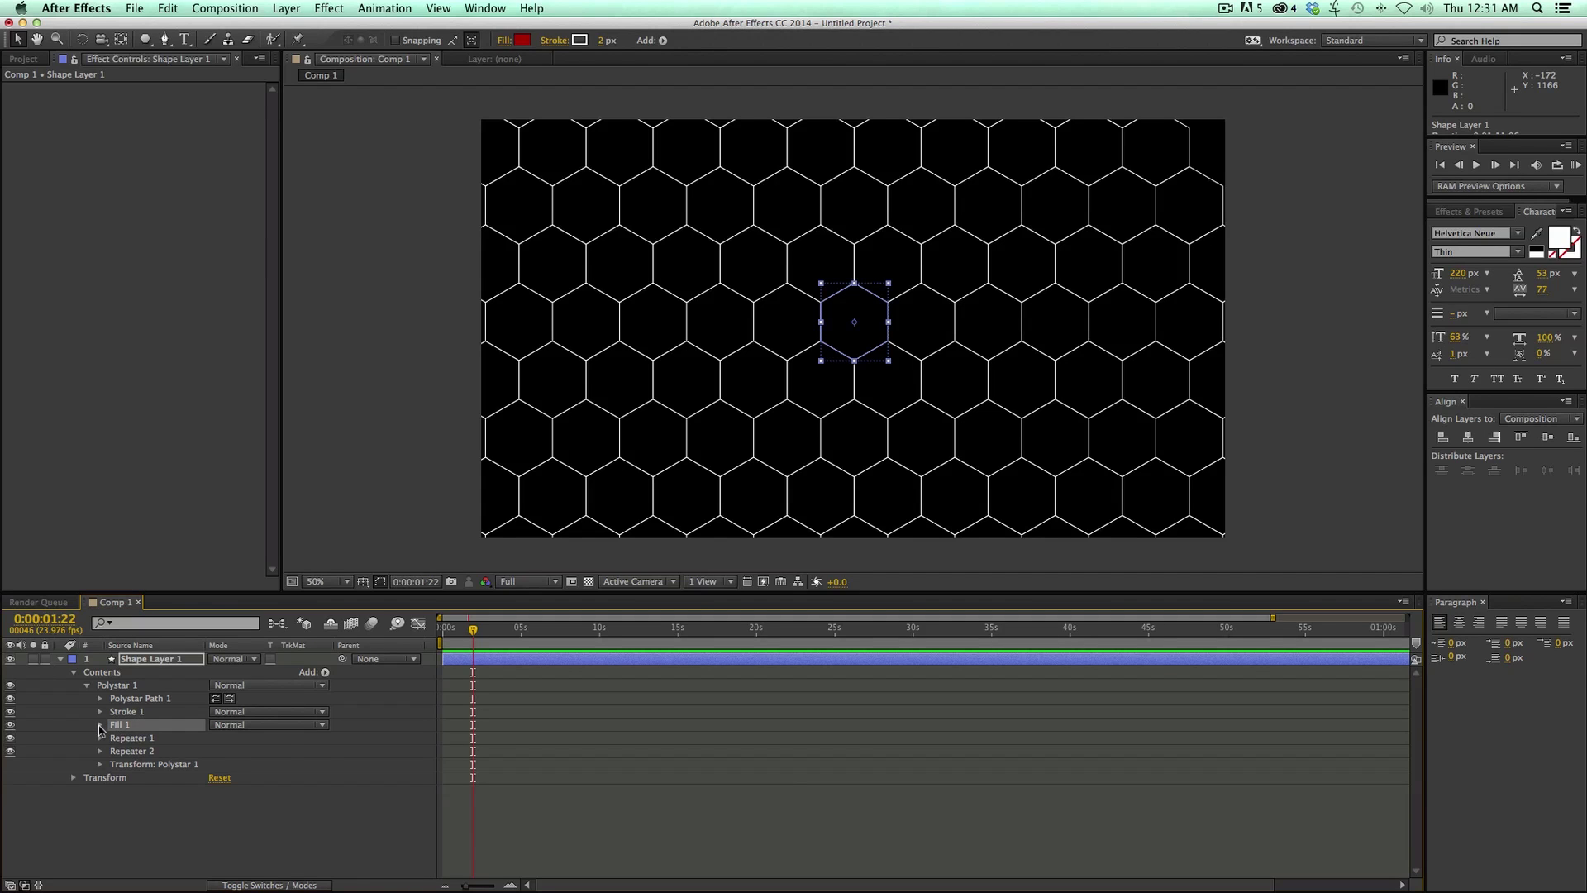
left_click(100, 725)
left_click_drag(212, 784, 394, 781)
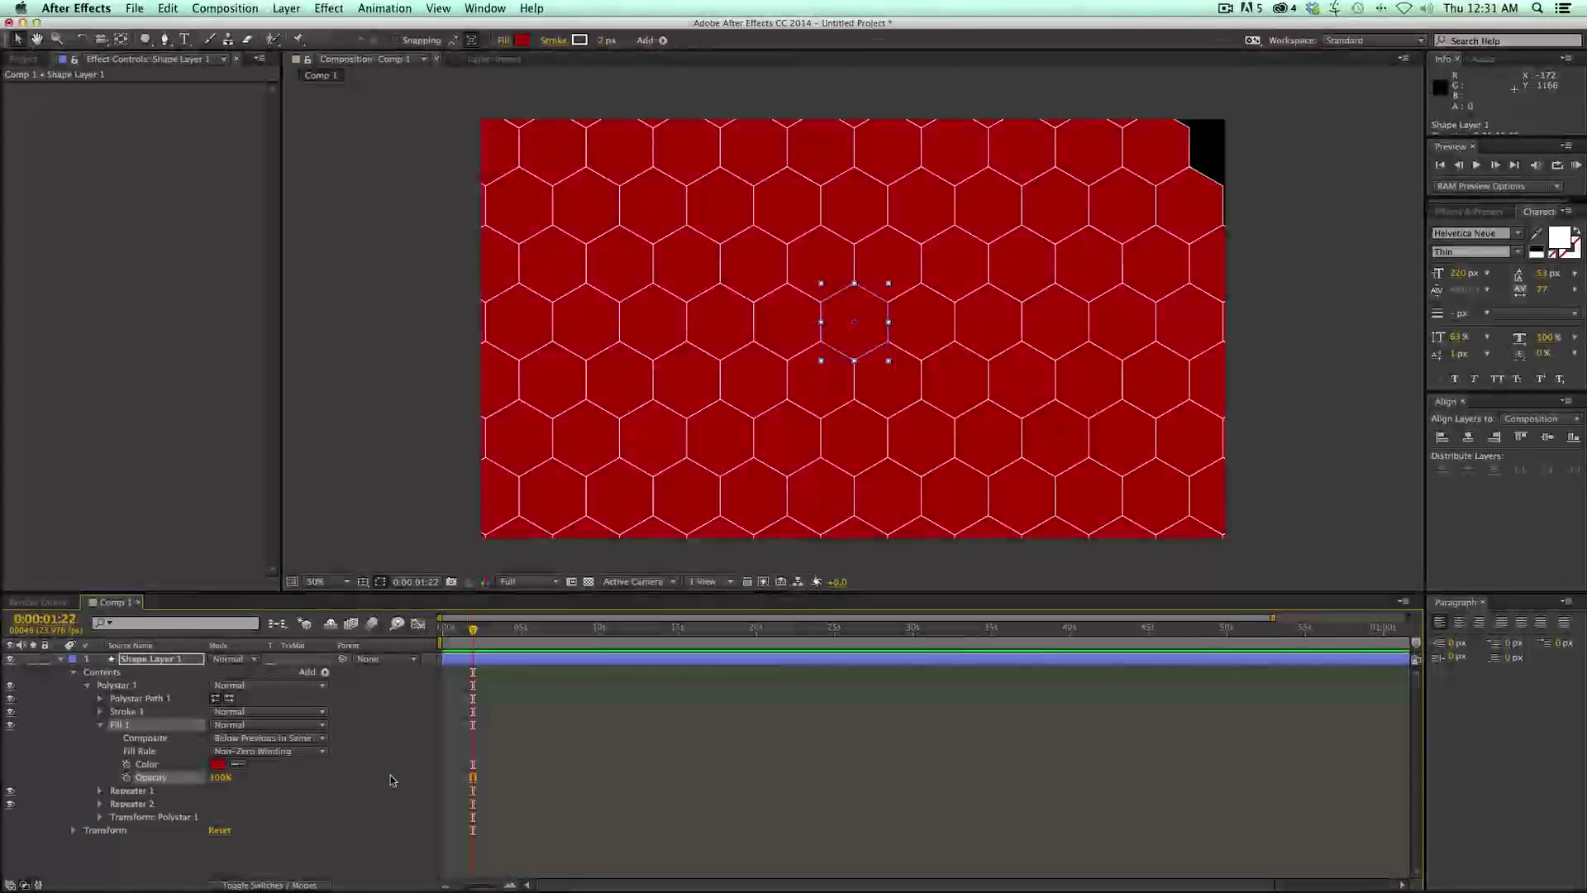
left_click(100, 791)
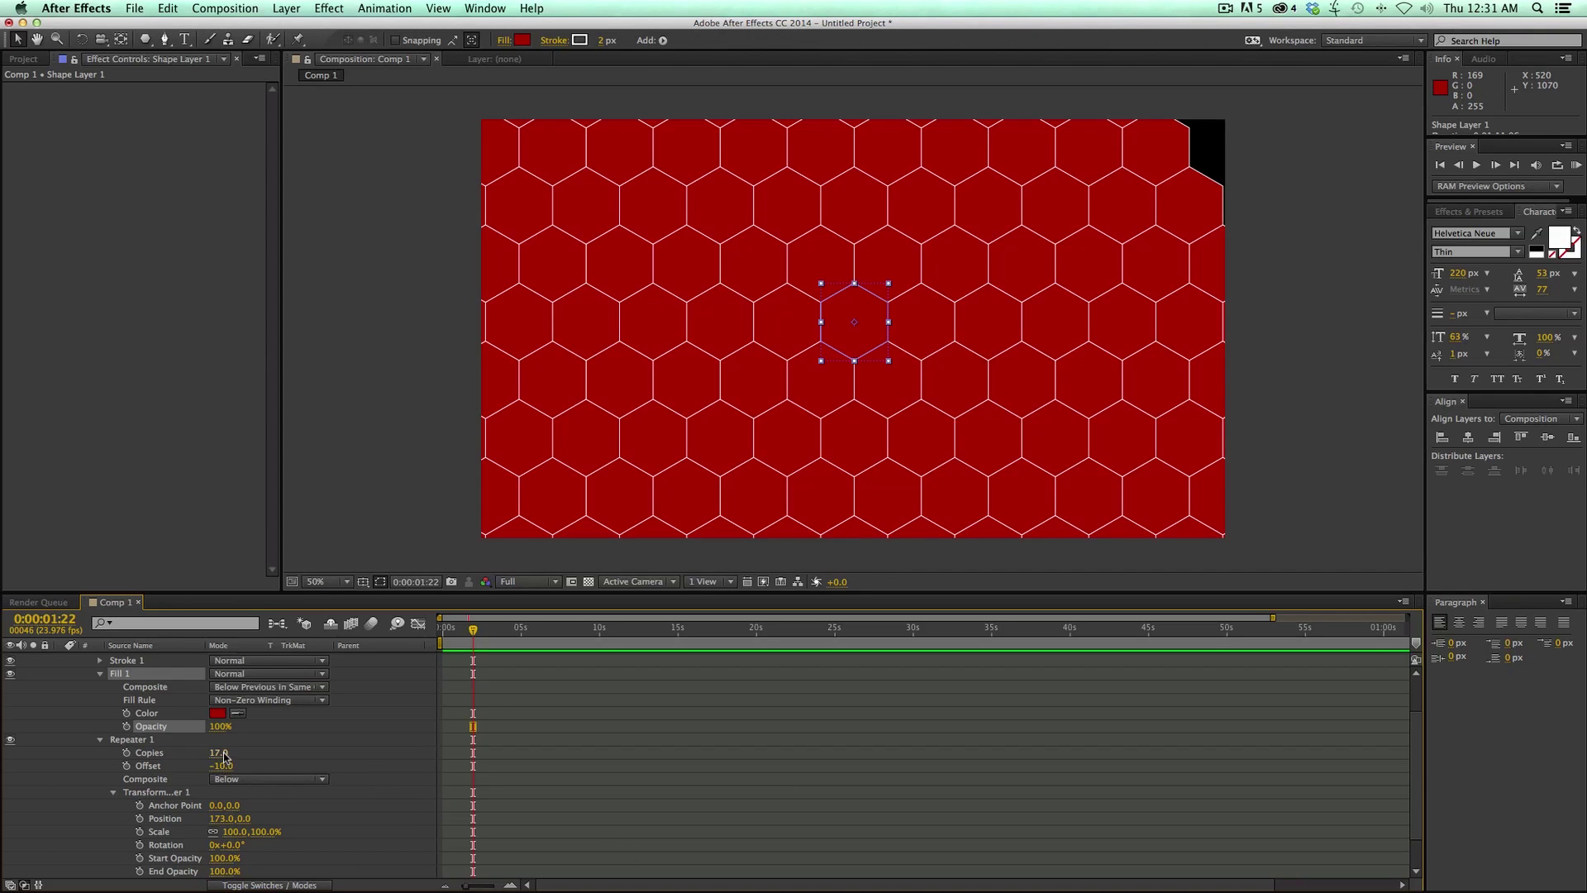
left_click_drag(224, 755, 236, 756)
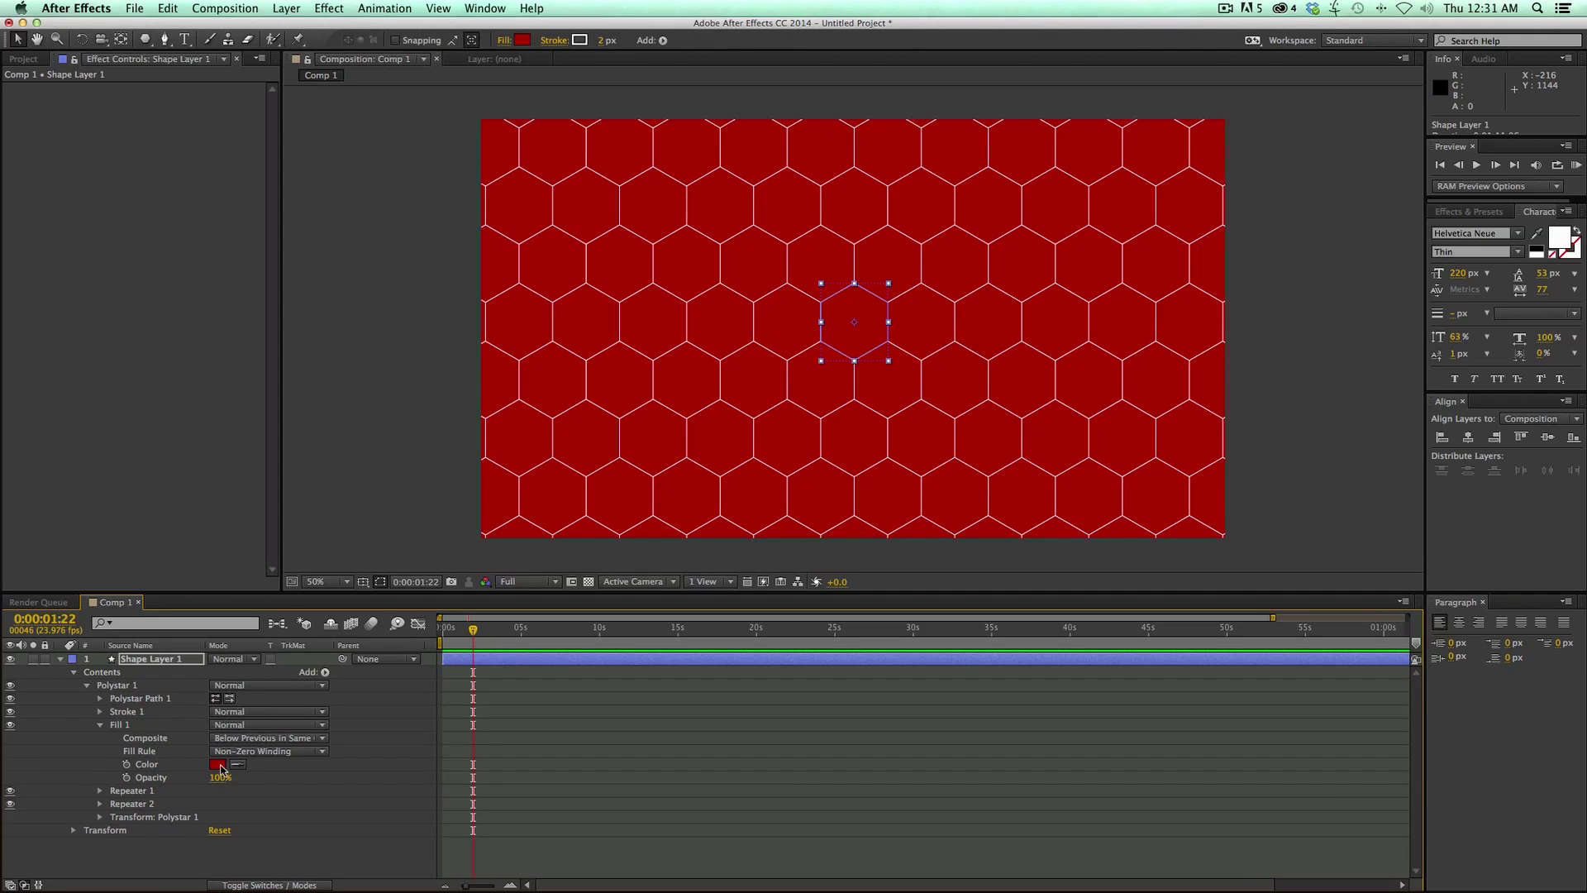
Change the fill colour to white, keeping the opacity at 100%
left_click(218, 764)
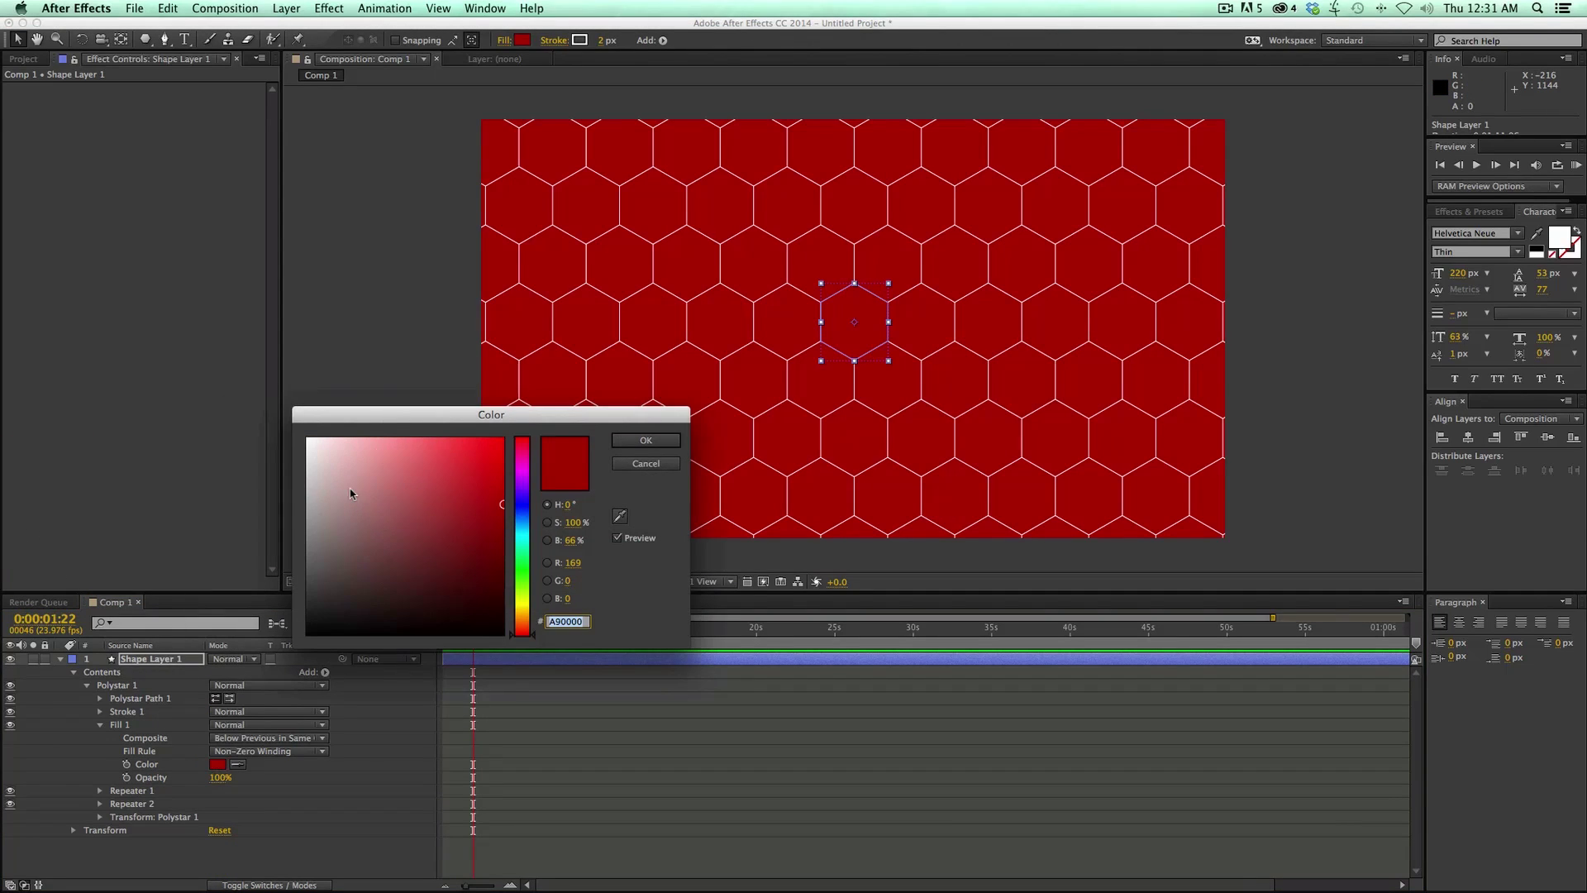
left_click_drag(347, 463, 261, 406)
left_click(645, 440)
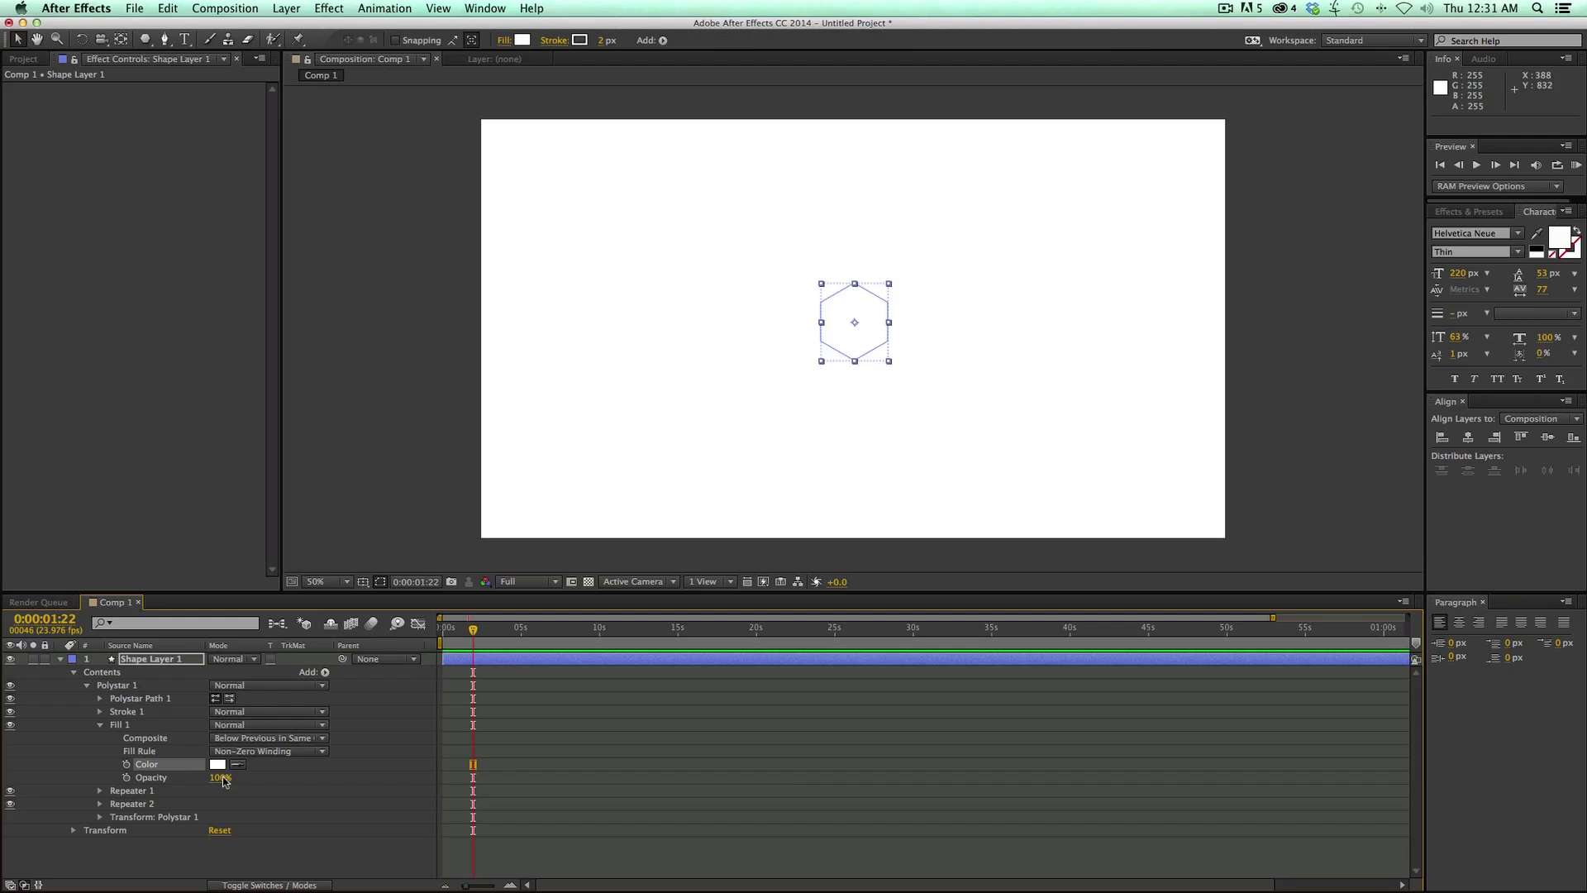
left_click_drag(219, 777, 185, 775)
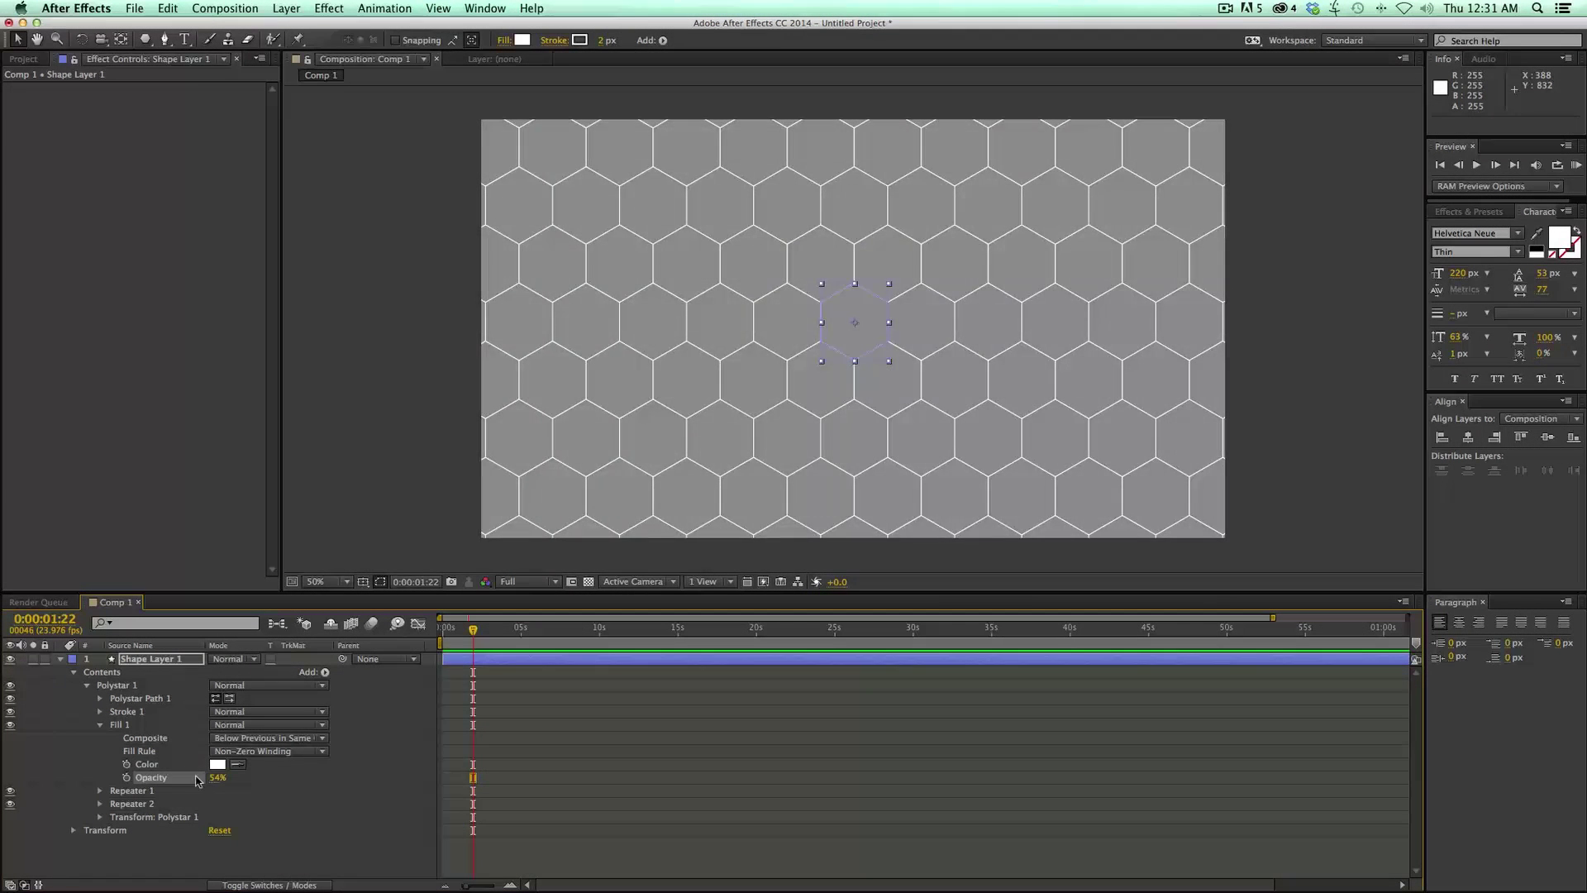
key("super+z")
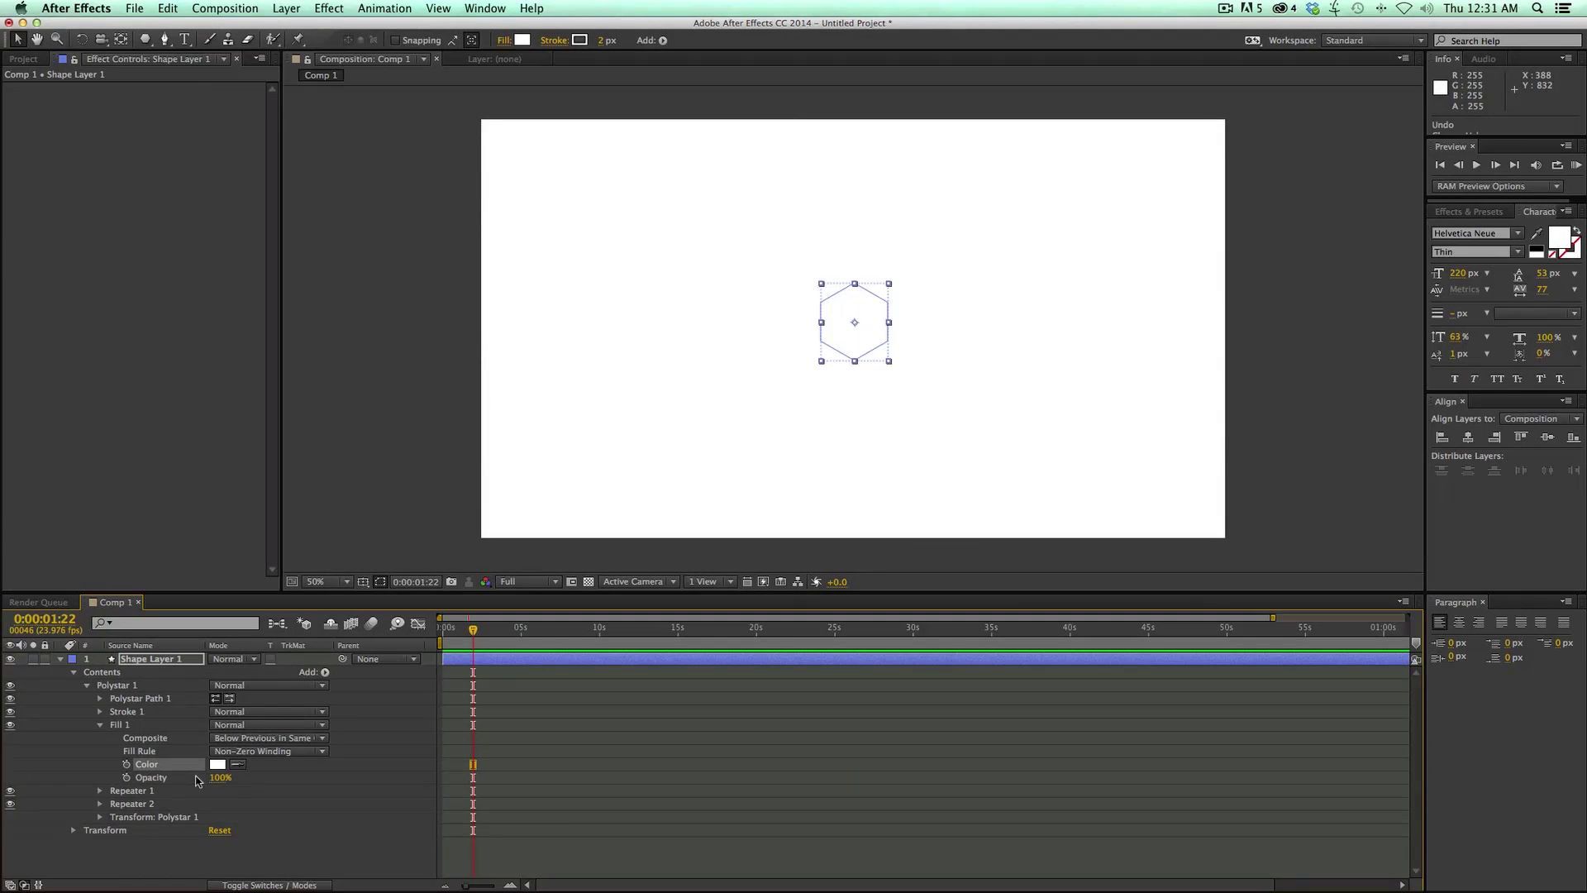
Lower Repeater 1's End Opacity from 100% to about 12% for a grey fade
left_click(101, 727)
left_click(99, 738)
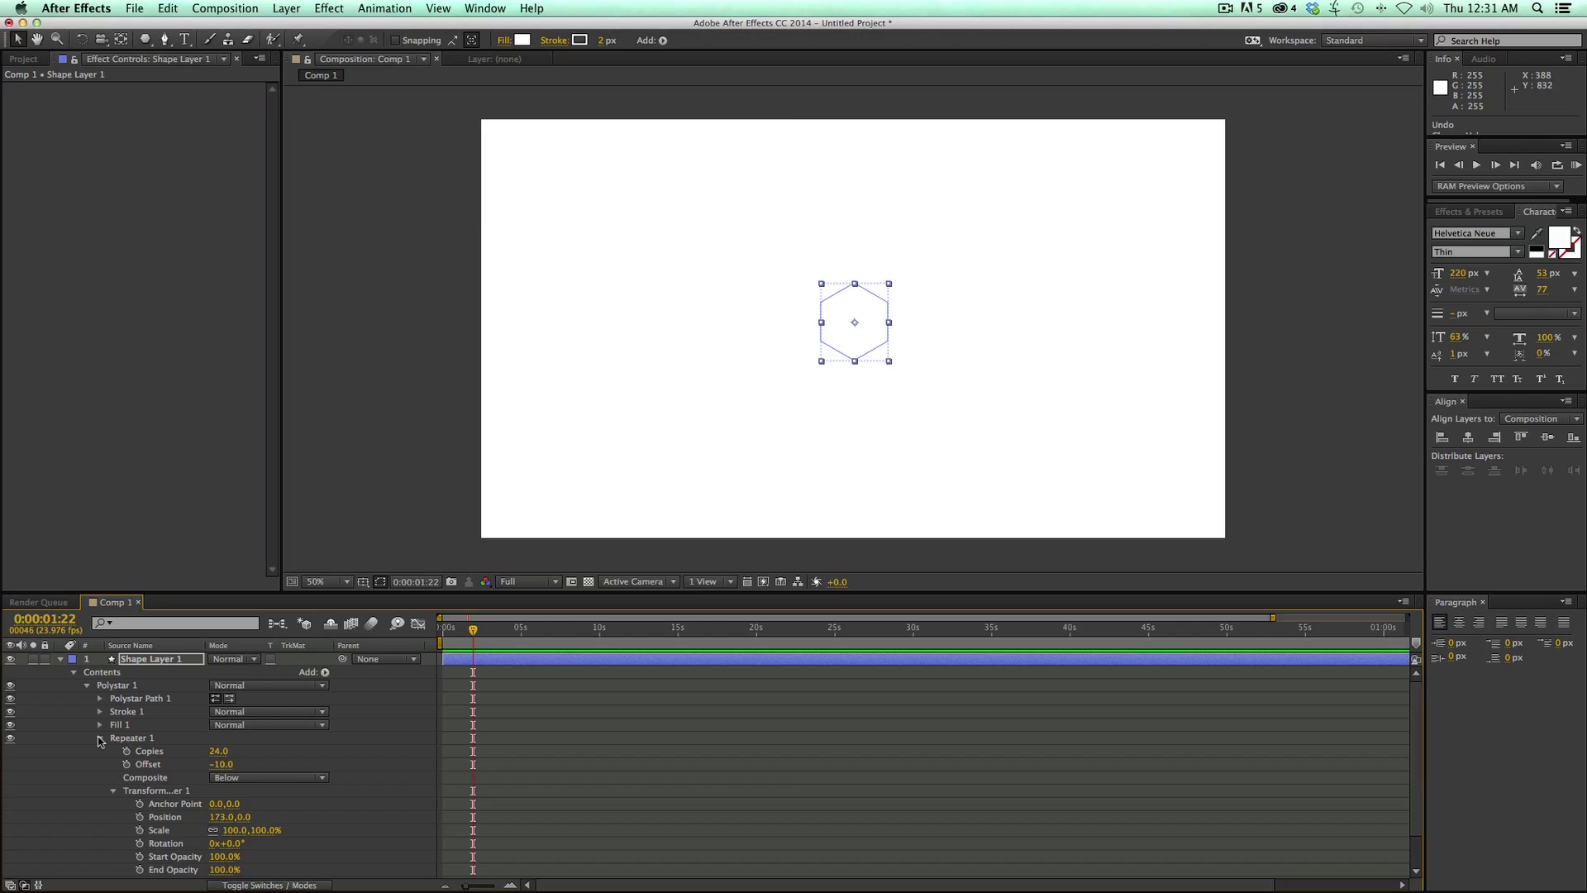
scroll(102, 813, "down", 3)
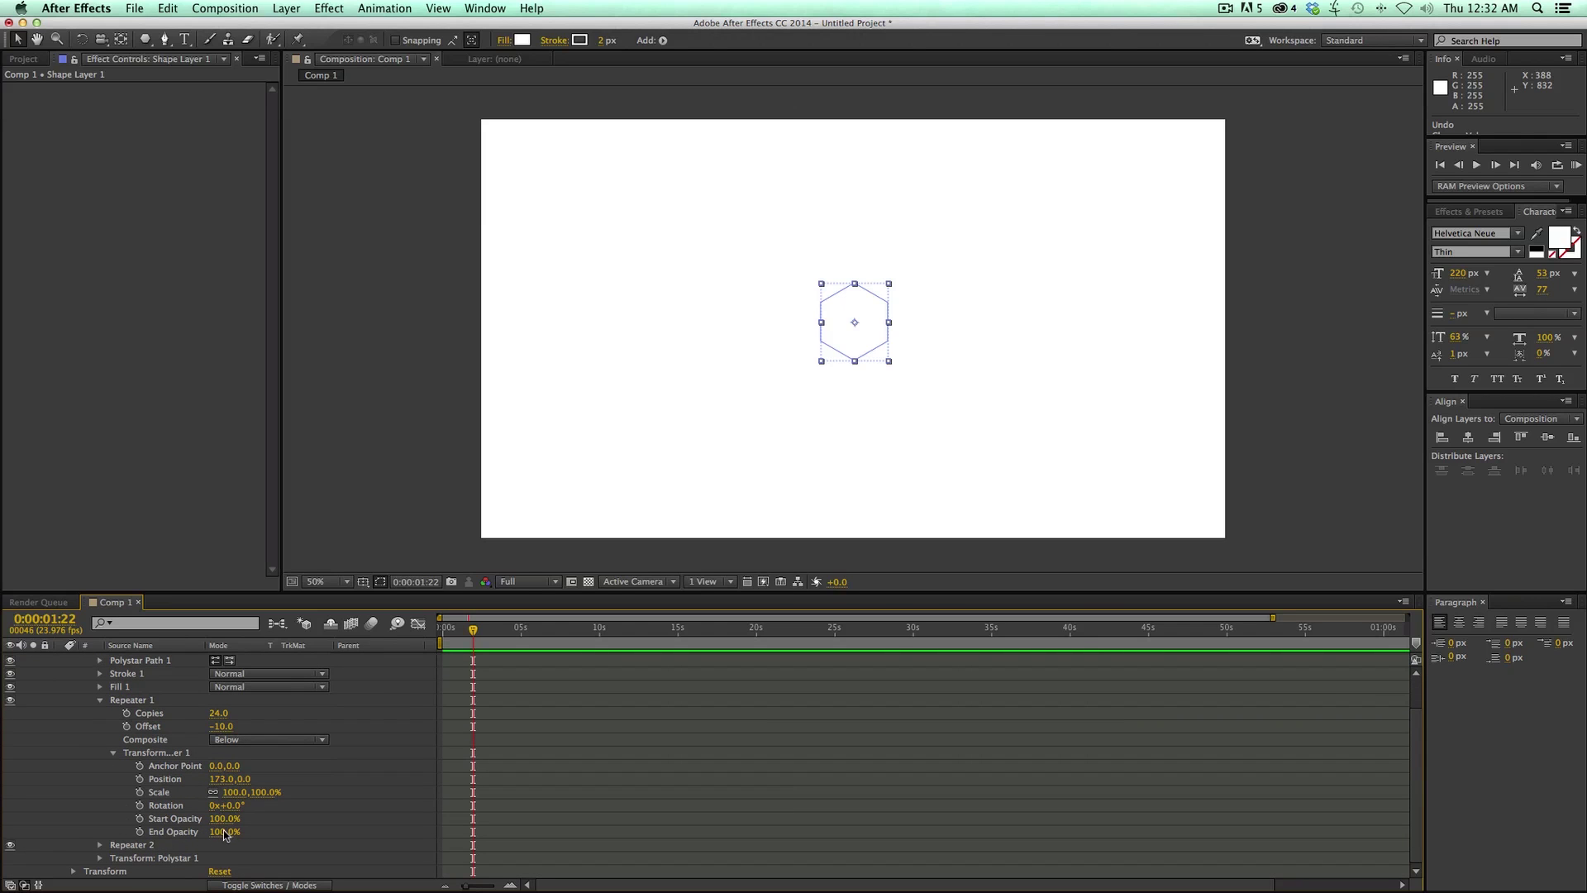
left_click_drag(224, 833, 117, 832)
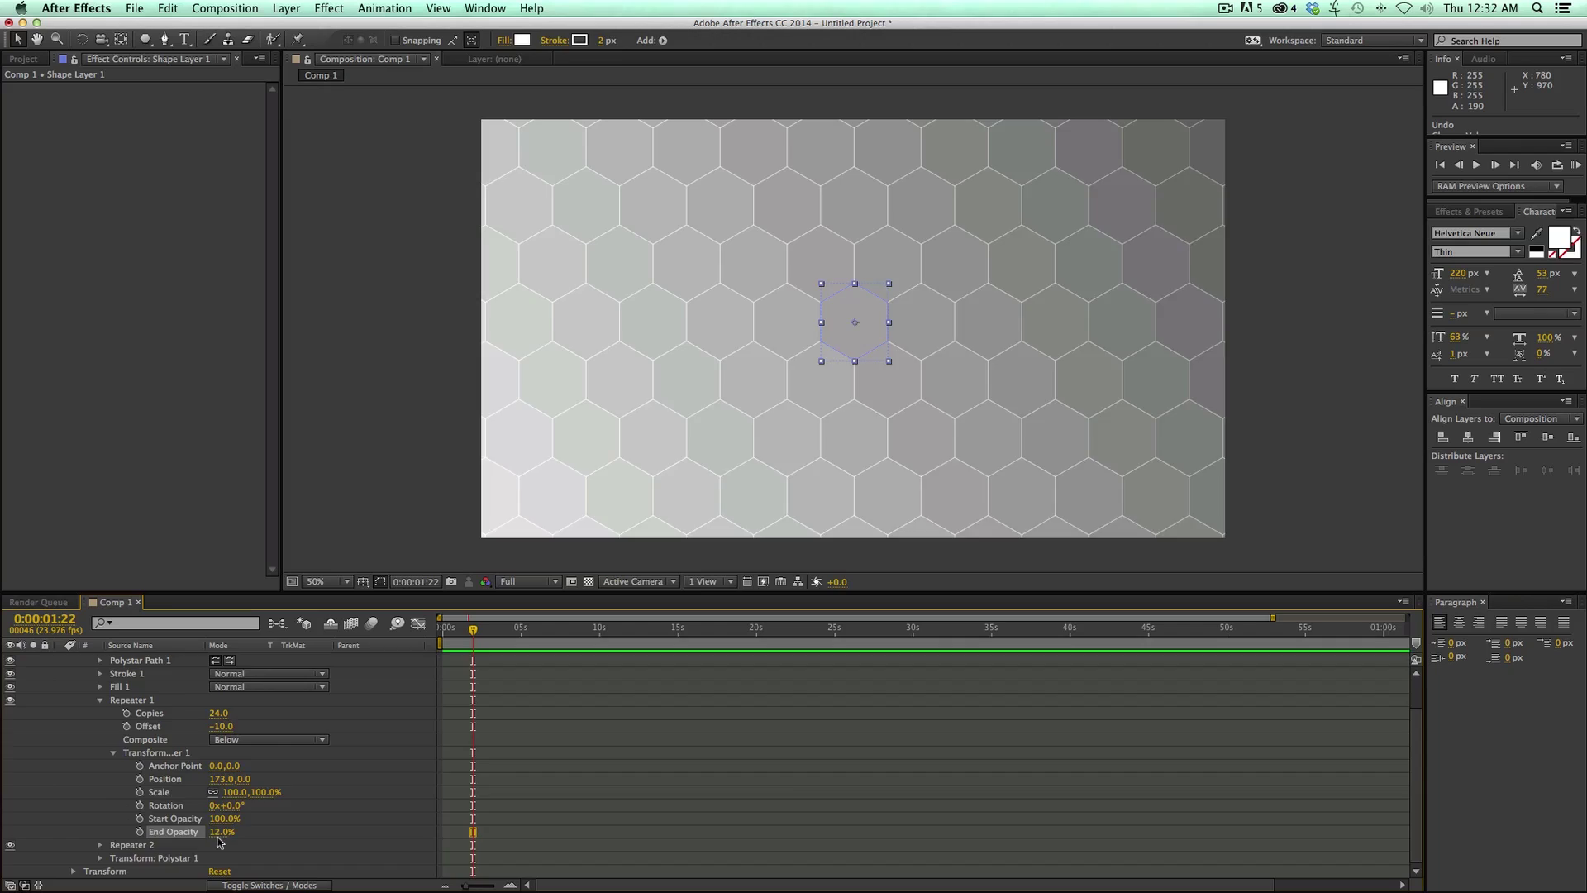
left_click(100, 700)
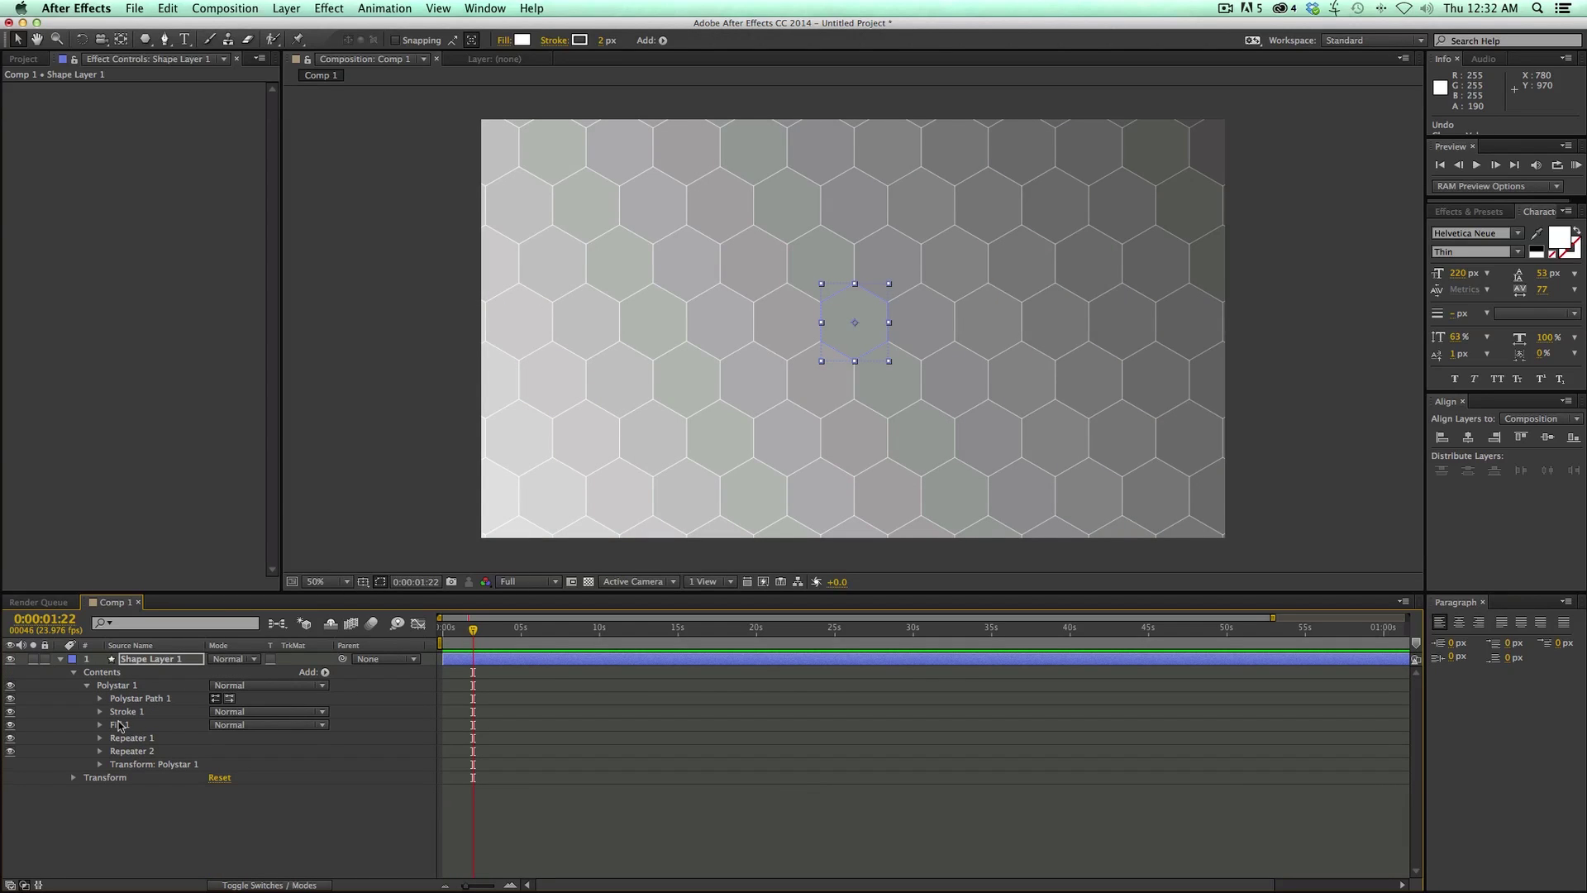
Set Stroke 1 width to about 269 and its opacity to 26%
left_click(100, 712)
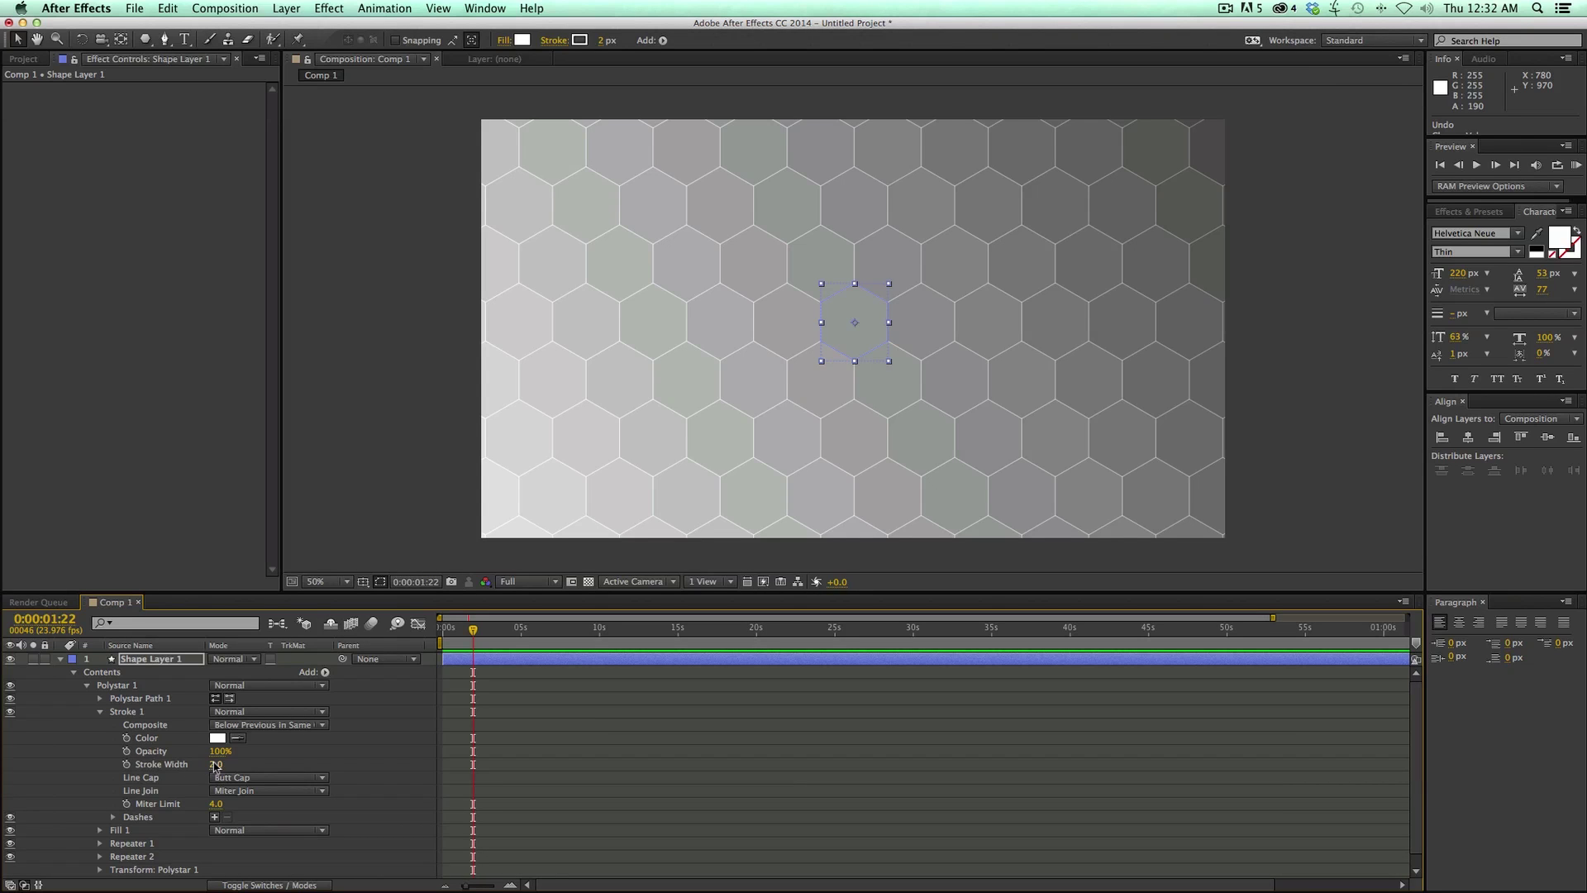
left_click_drag(215, 765, 338, 767)
left_click(126, 750)
left_click_drag(218, 751, 320, 767)
Lower Repeater 1's Start Opacity to about 55%
scroll(103, 815, "down", 1)
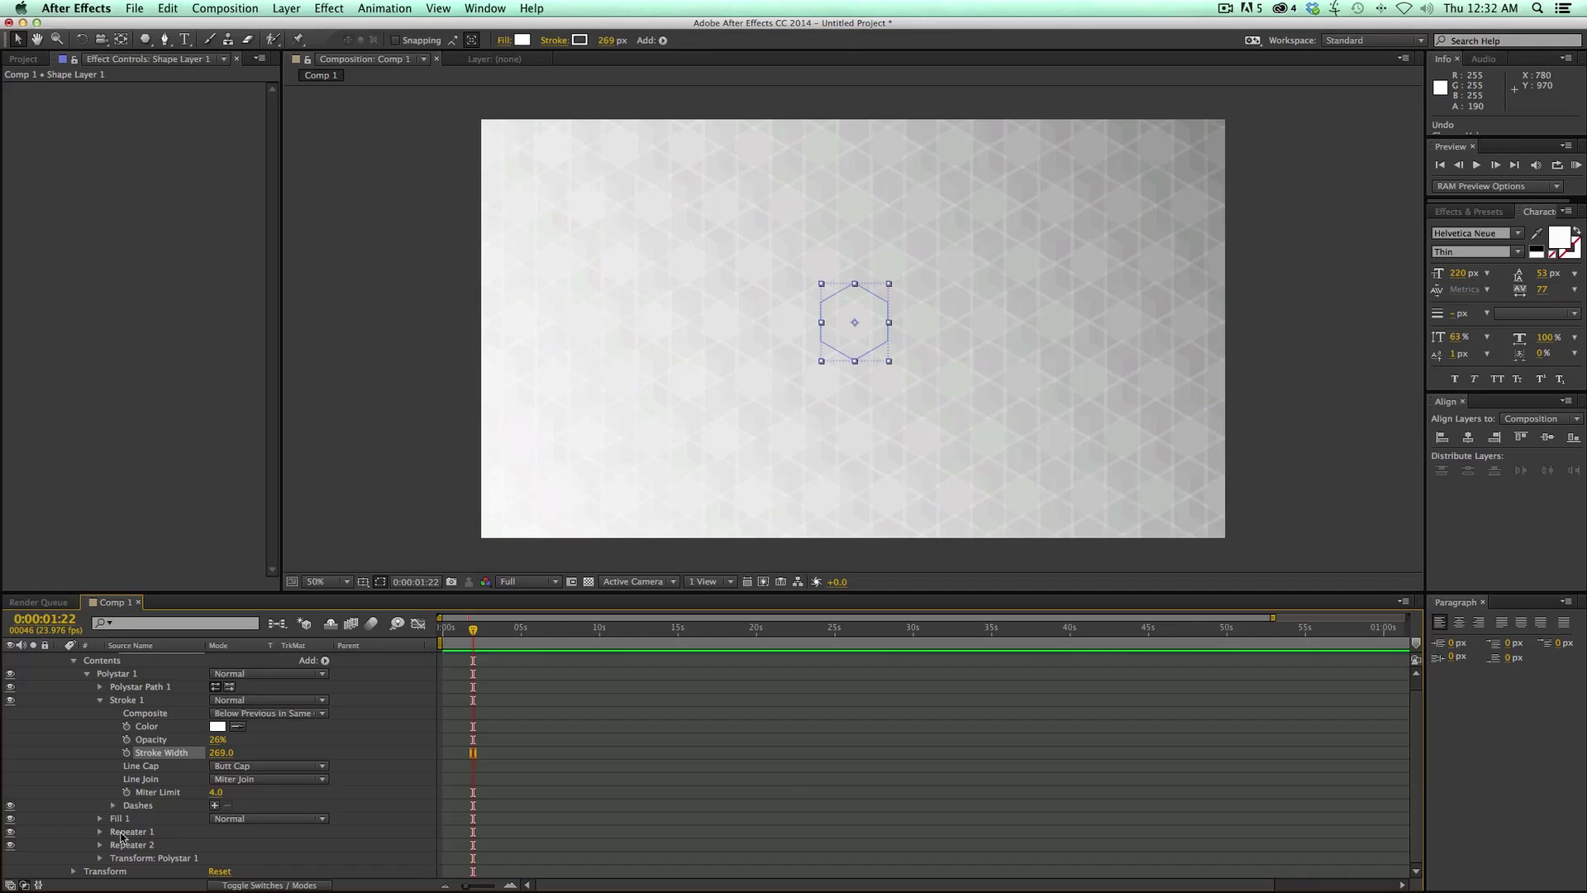
left_click(101, 832)
scroll(100, 832, "down", 3)
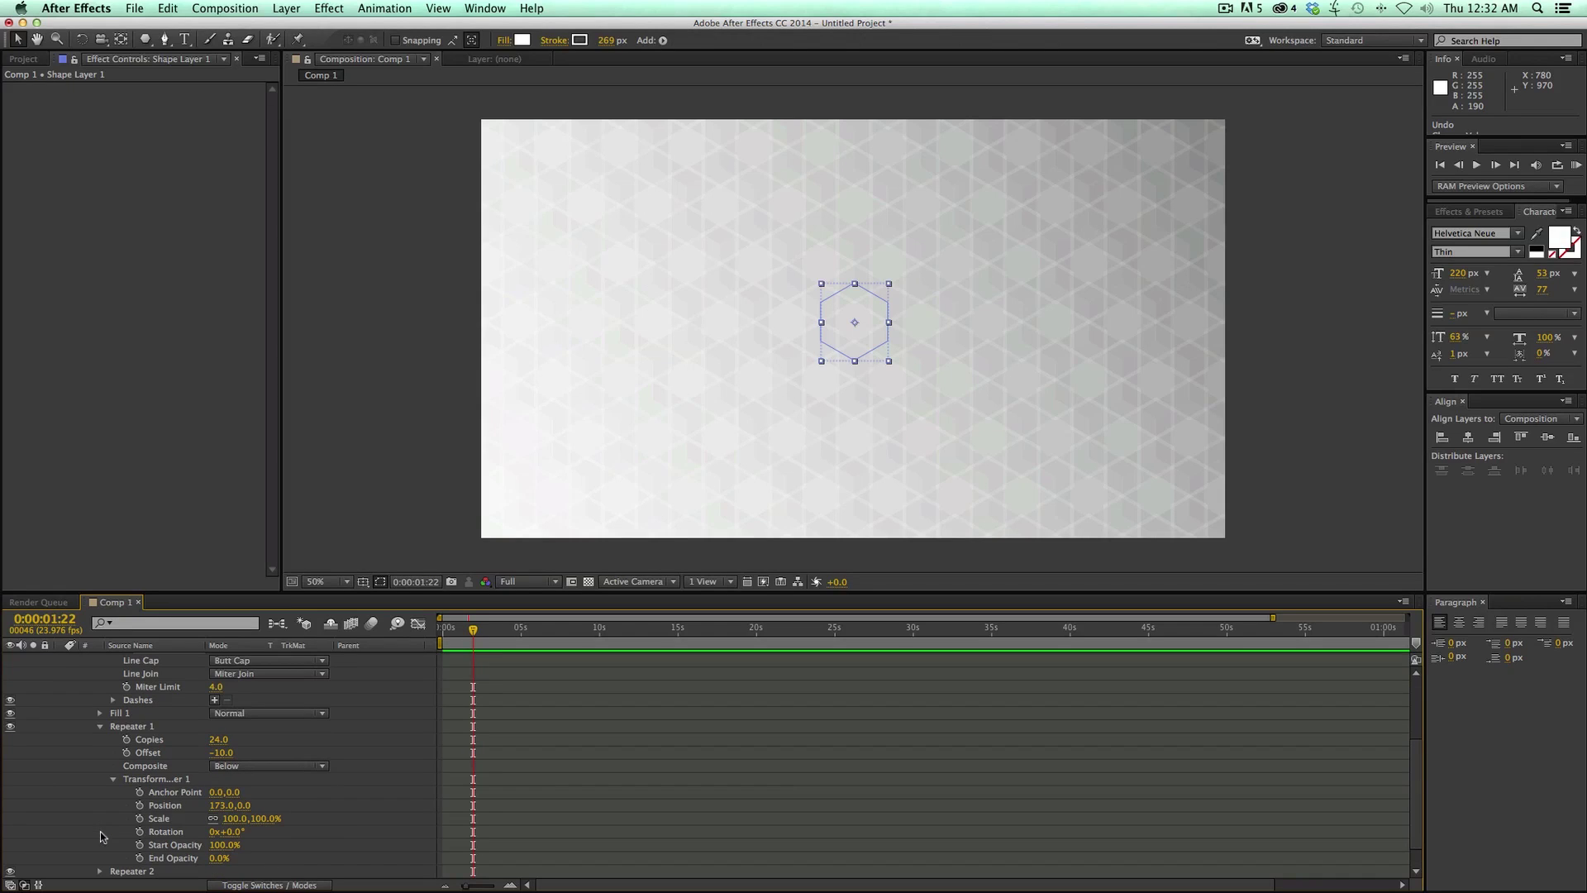
left_click_drag(225, 845, 189, 846)
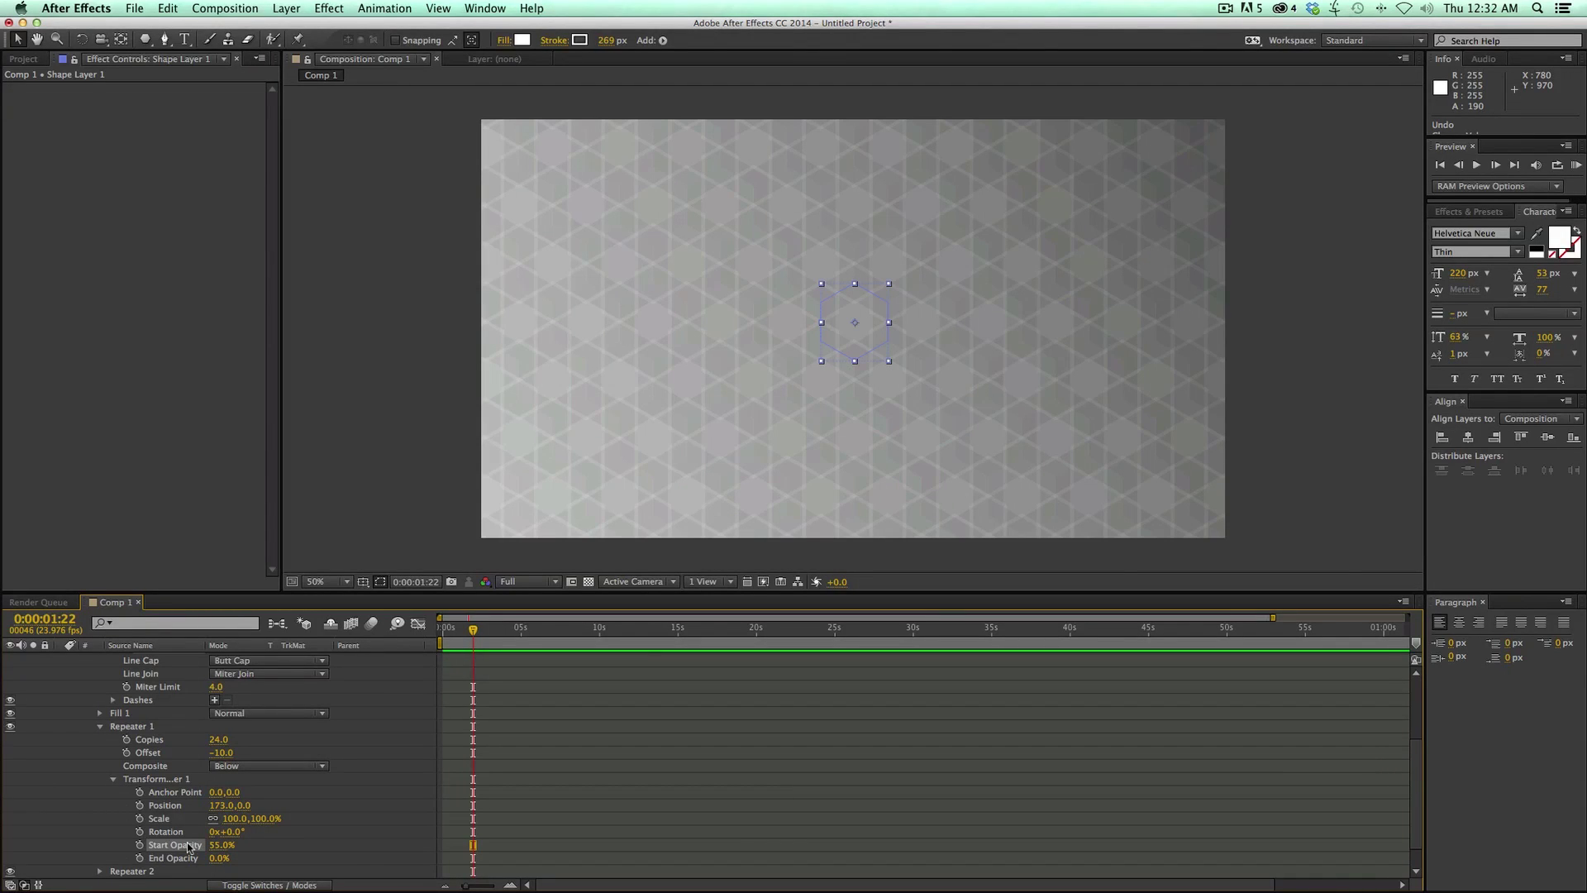
scroll(216, 781, "up", 5)
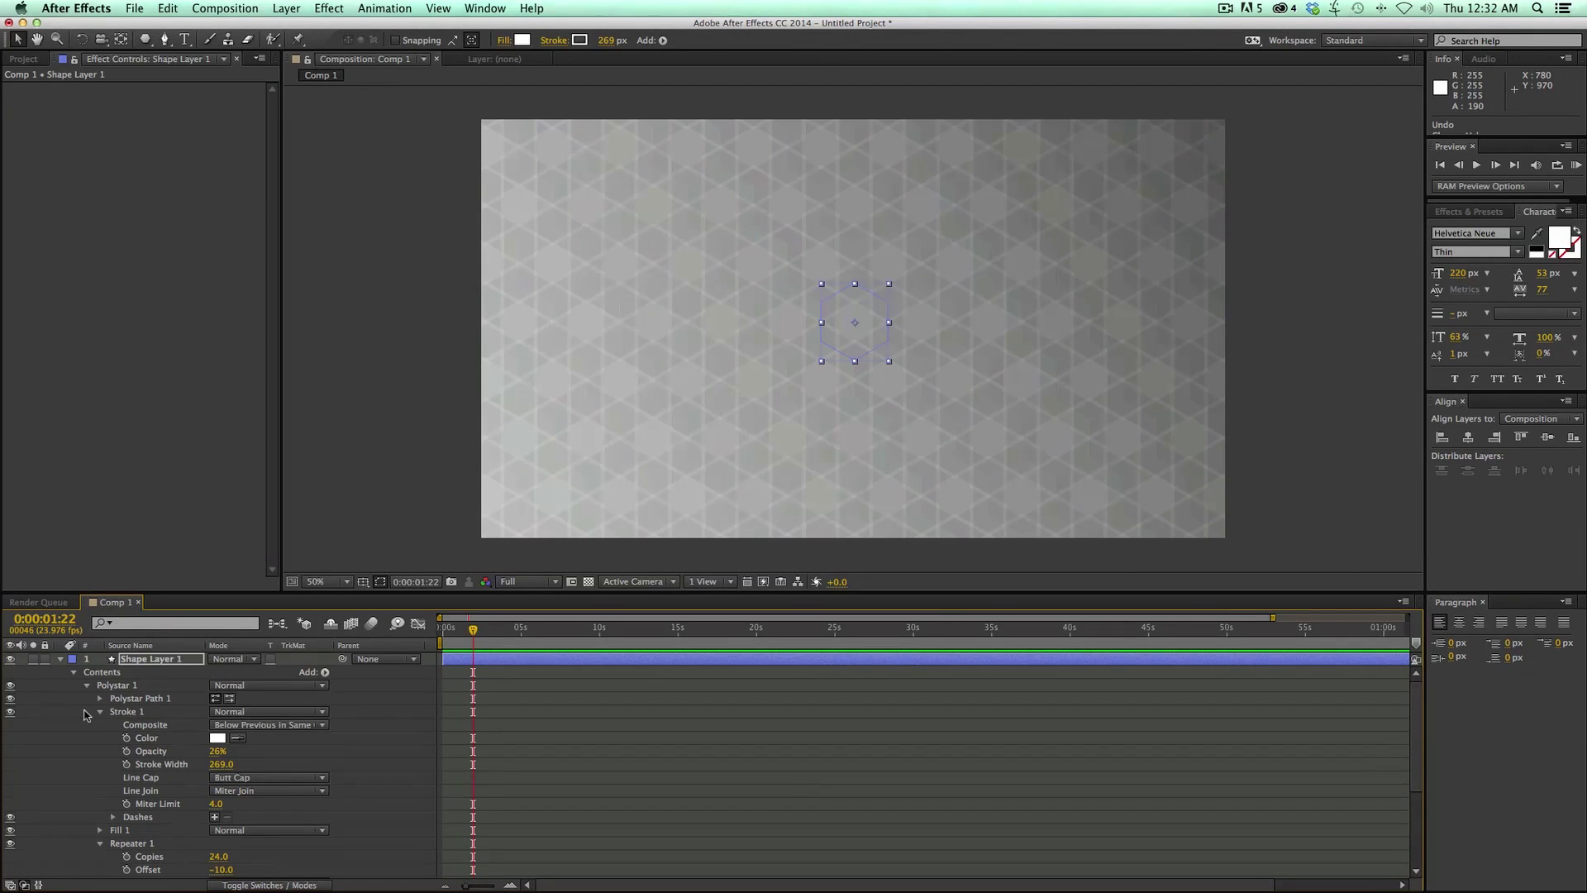
Keyframe the stroke width at 0 at the start of the comp
left_click_drag(464, 640, 420, 639)
left_click(222, 765)
type("0")
key("Return")
left_click(126, 764)
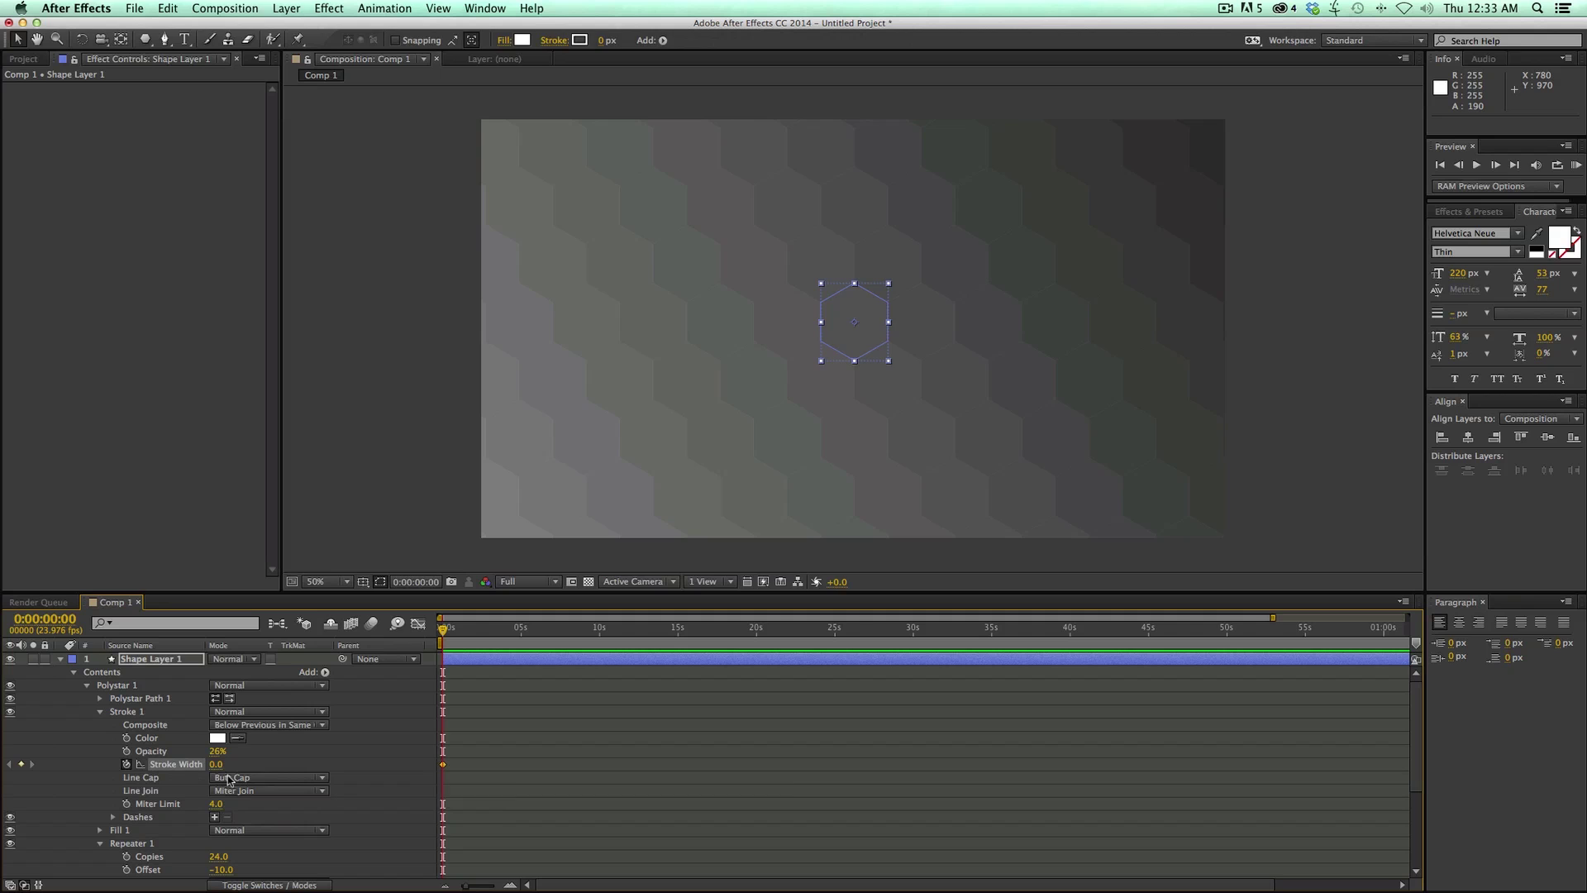
Add a stroke width keyframe of 1000 at about 20 seconds
left_click_drag(443, 630, 601, 644)
left_click_drag(217, 767, 654, 783)
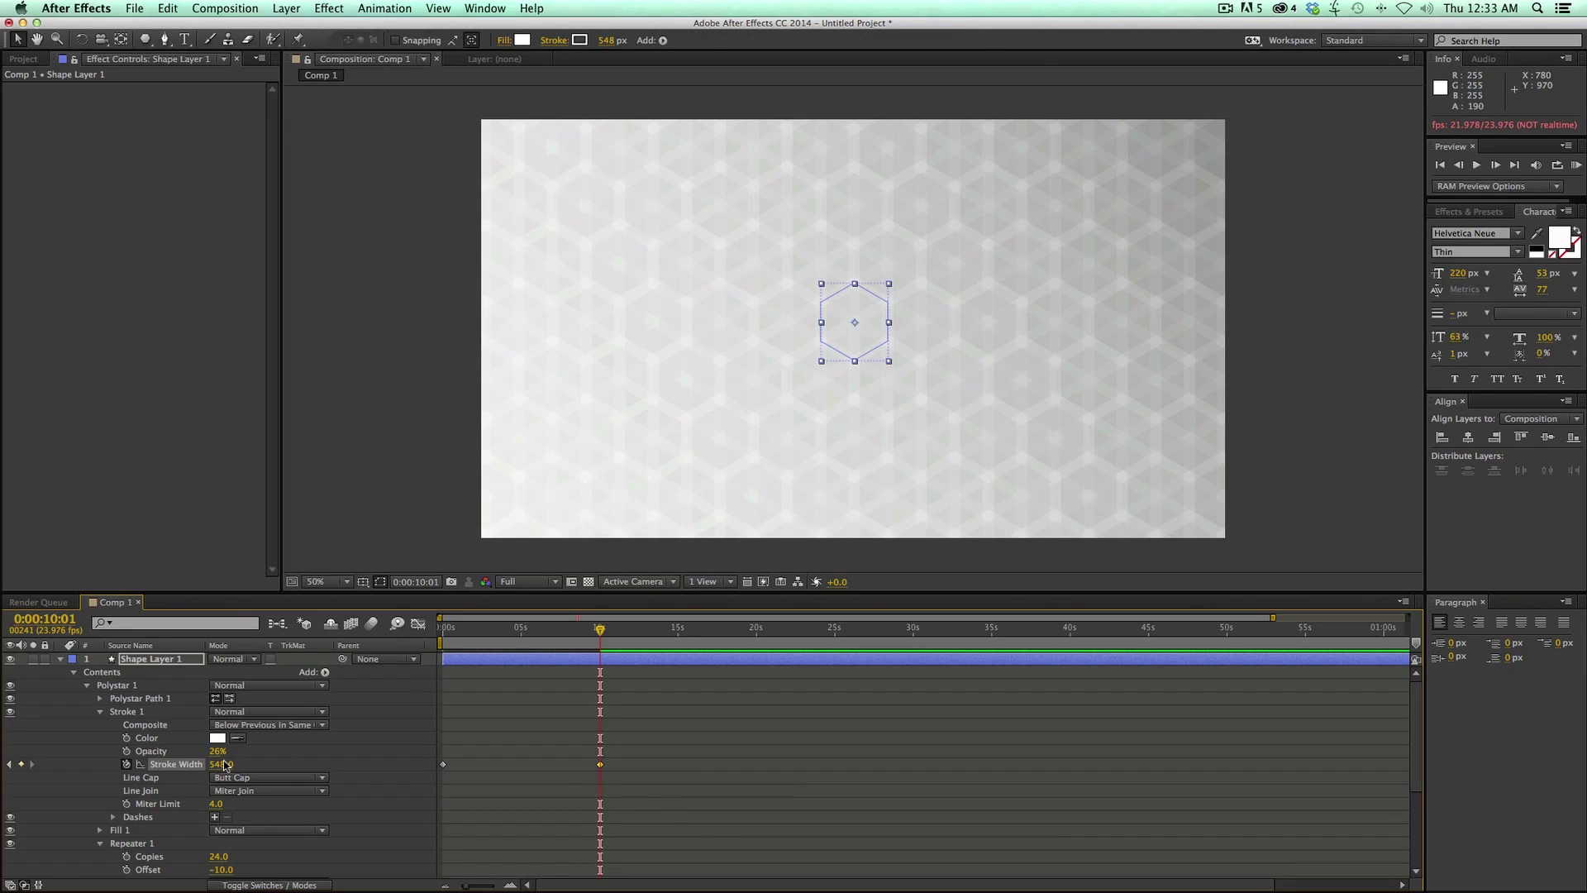
mouse_move(221, 763)
left_mouse_down()
mouse_move(683, 655)
mouse_move(870, 422)
left_mouse_up()
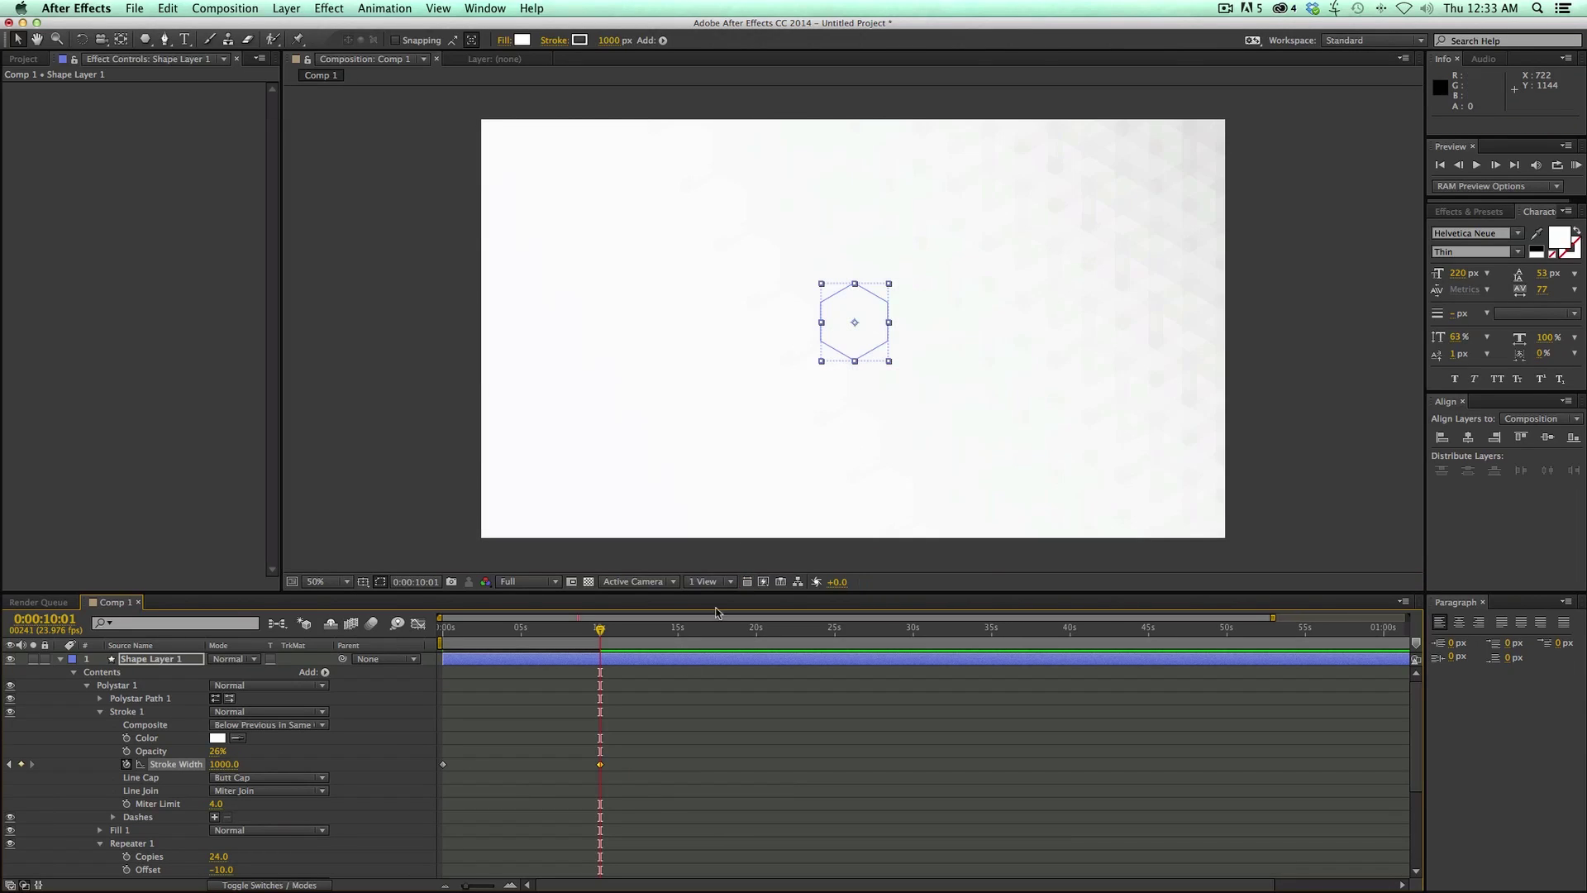
left_click_drag(601, 766, 767, 764)
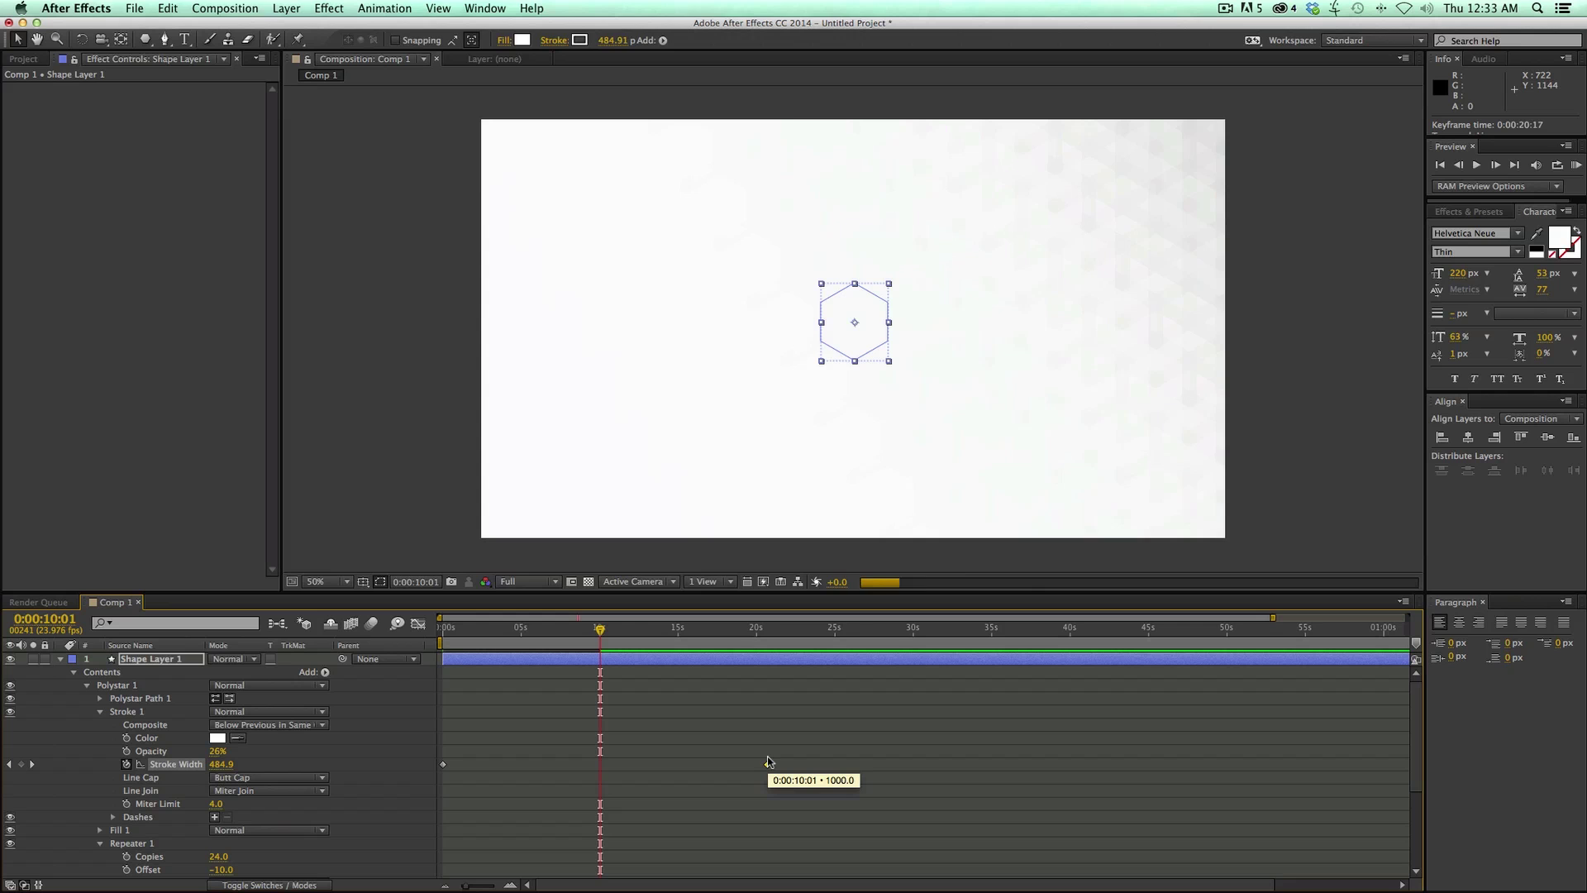
left_click_drag(461, 638, 401, 637)
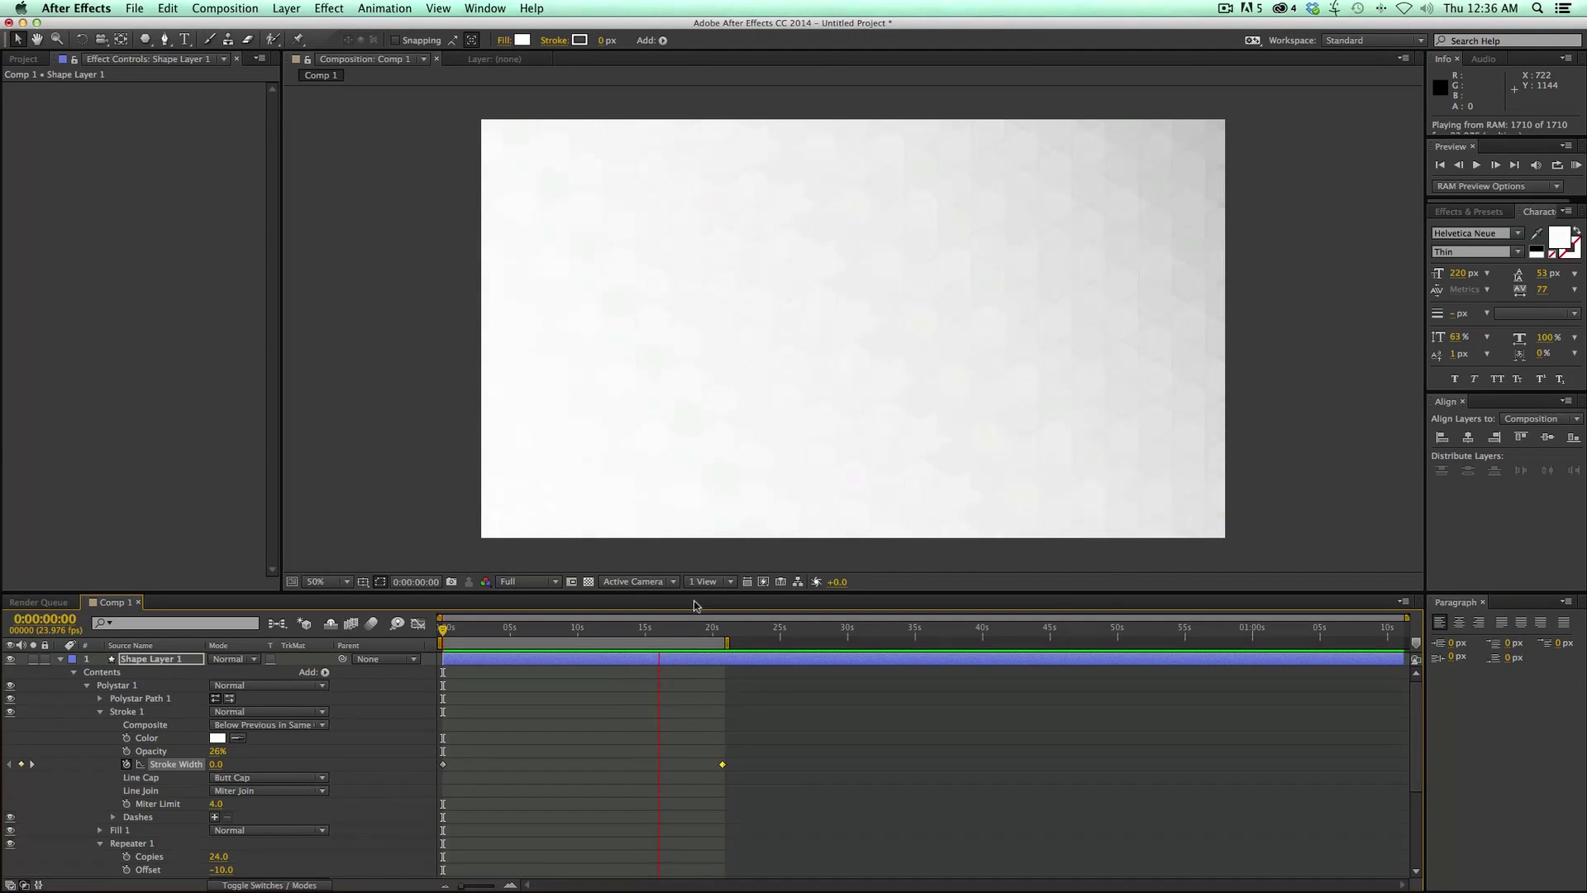
Stop the running preview and restart it from the beginning
left_click(609, 632)
key("space")
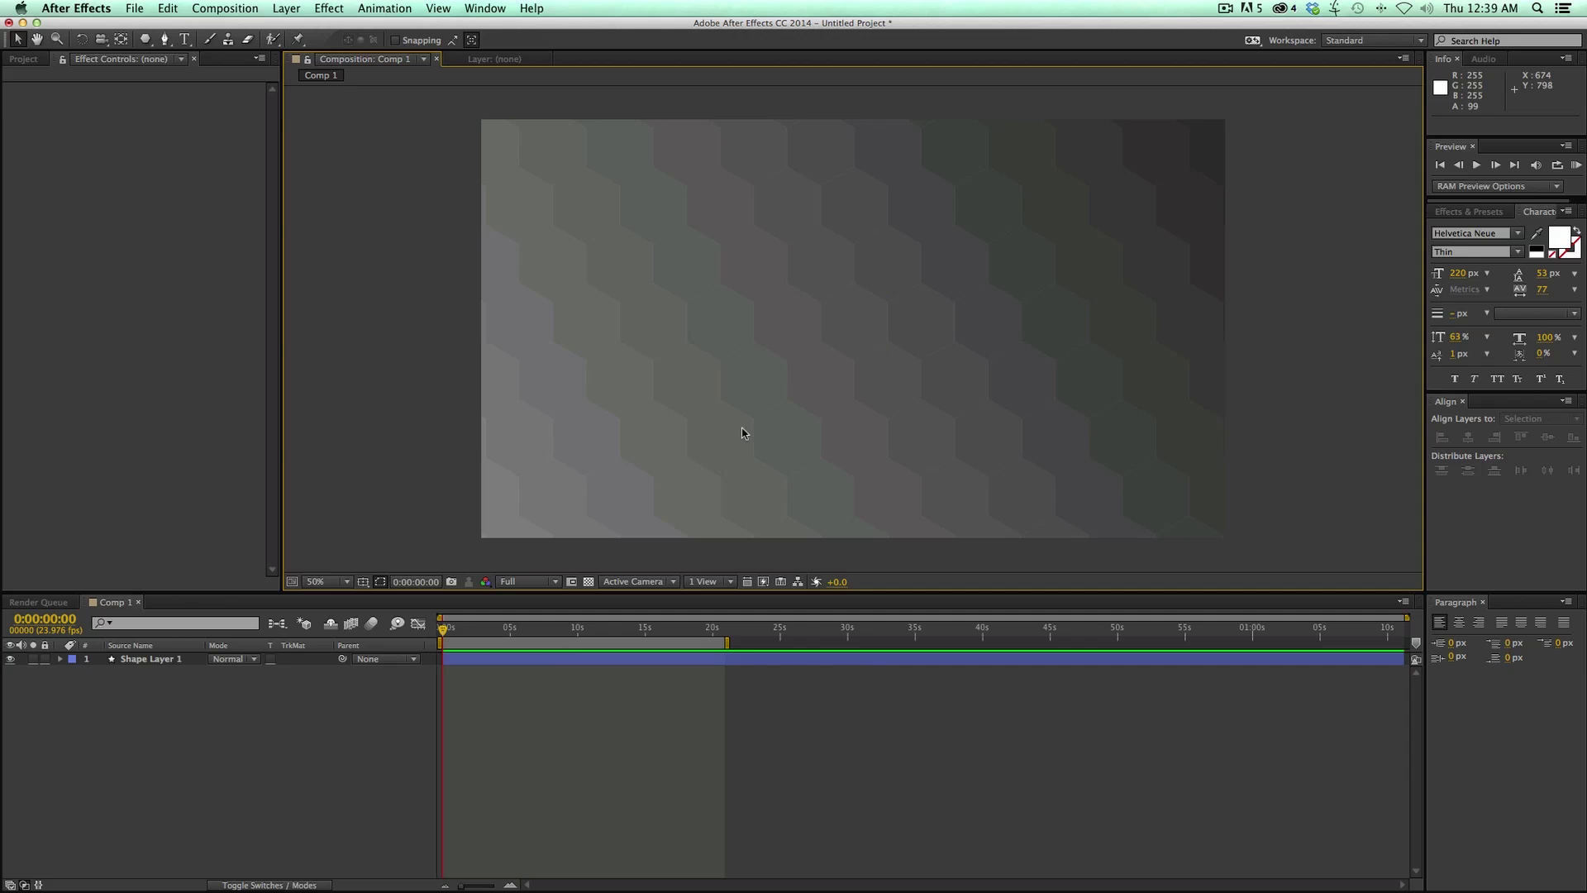
left_click(588, 582)
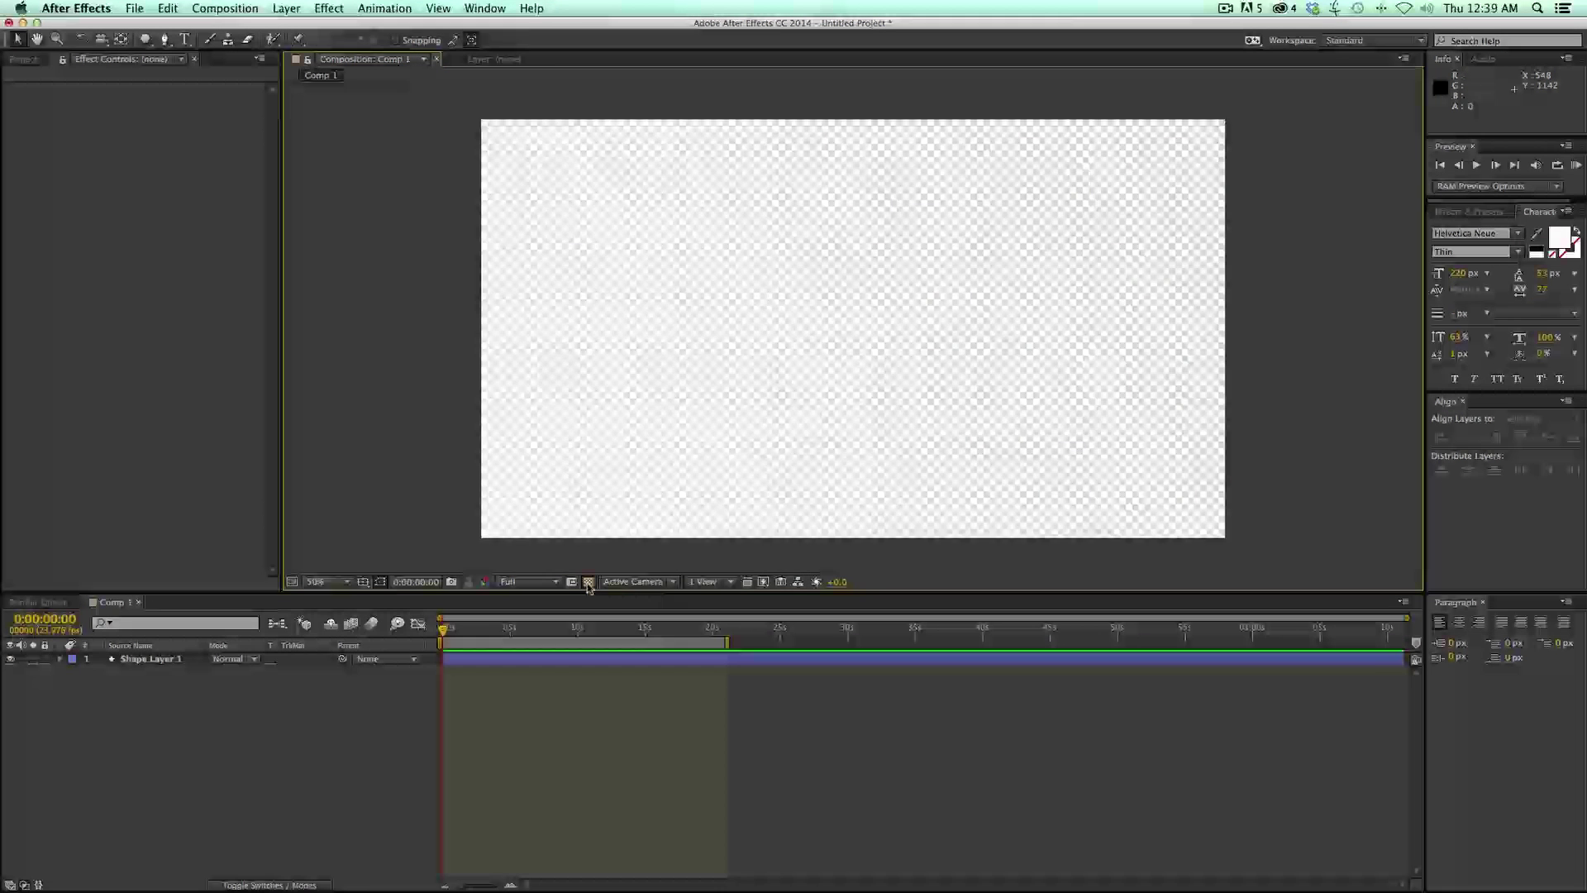
left_click(589, 582)
left_click(588, 582)
left_click(589, 582)
left_click(588, 582)
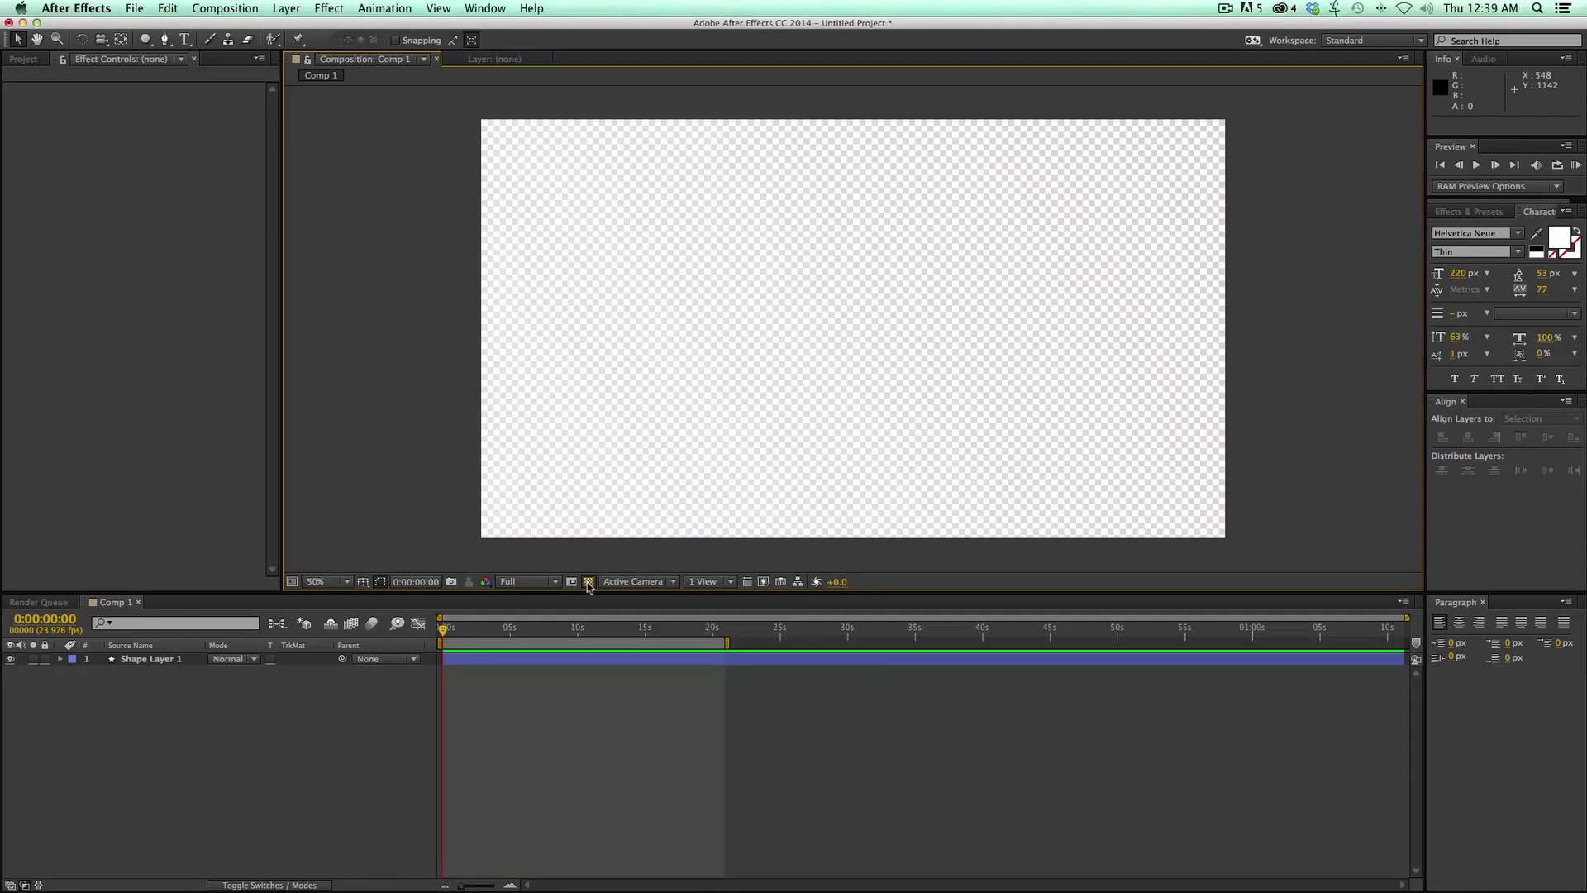
left_click(588, 582)
left_click(588, 582)
left_click(589, 582)
left_click(141, 660)
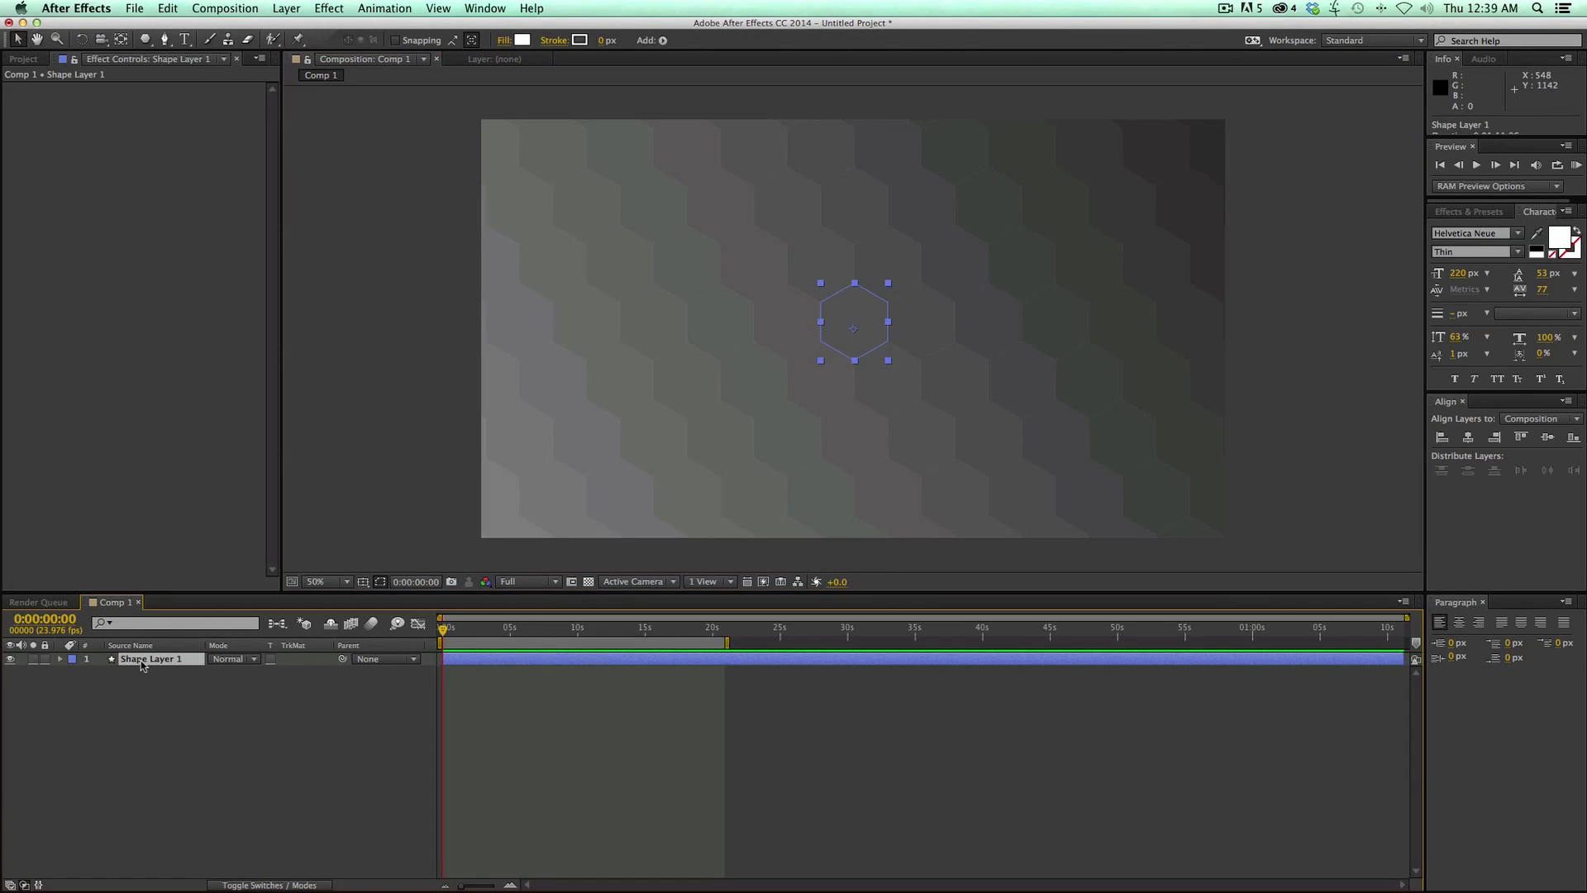
Expand the shape layer's Contents and draw a rectangle covering the whole frame
double_click(528, 658)
left_click(60, 659)
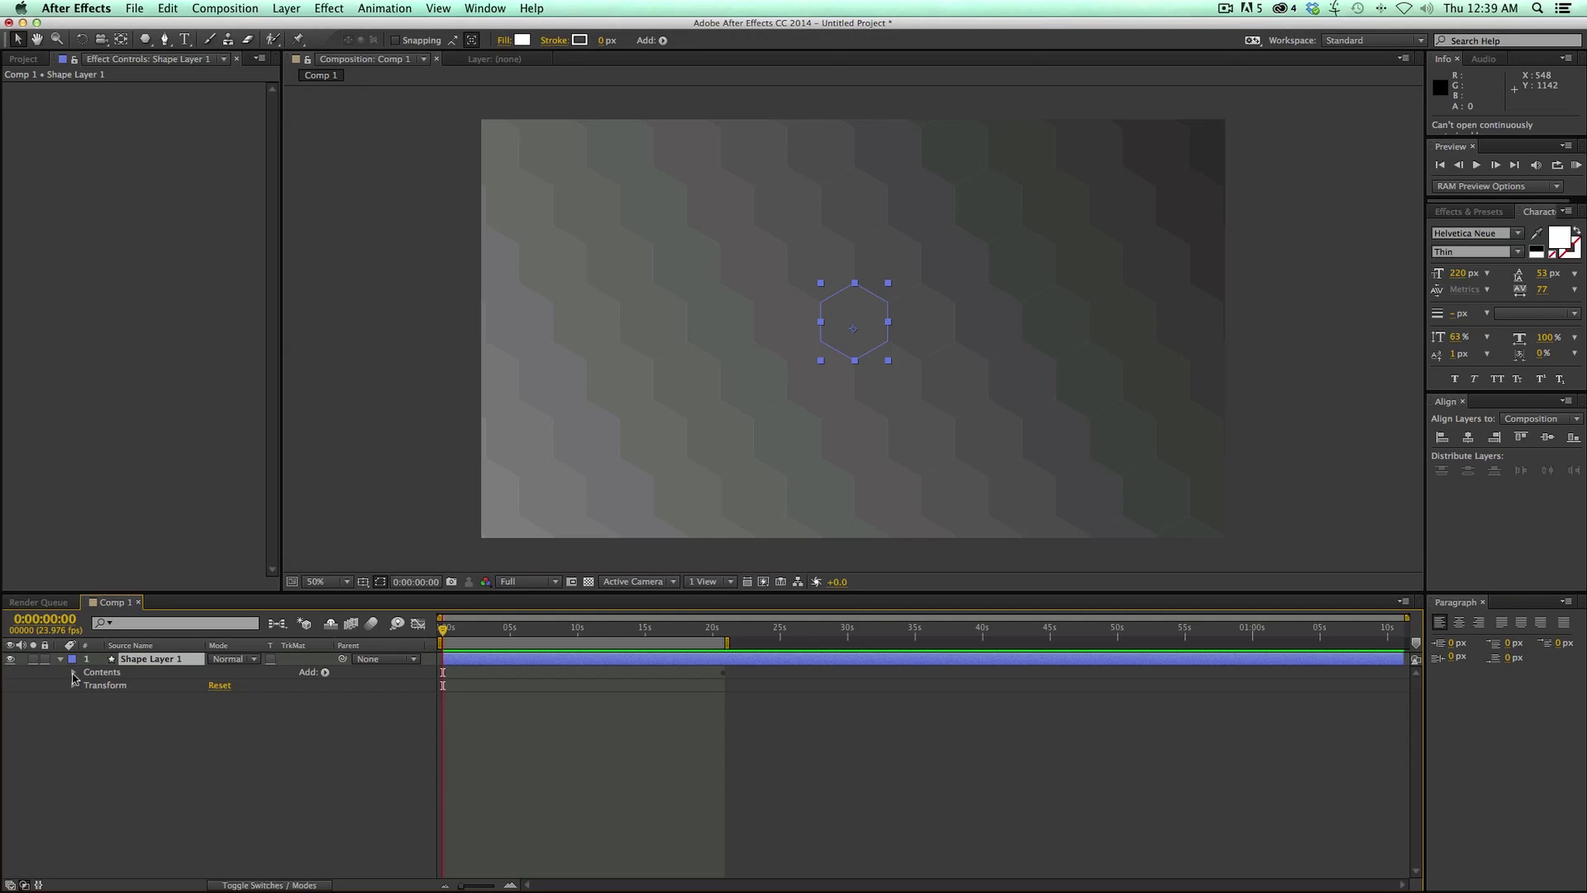
left_click(73, 673)
left_click(106, 673)
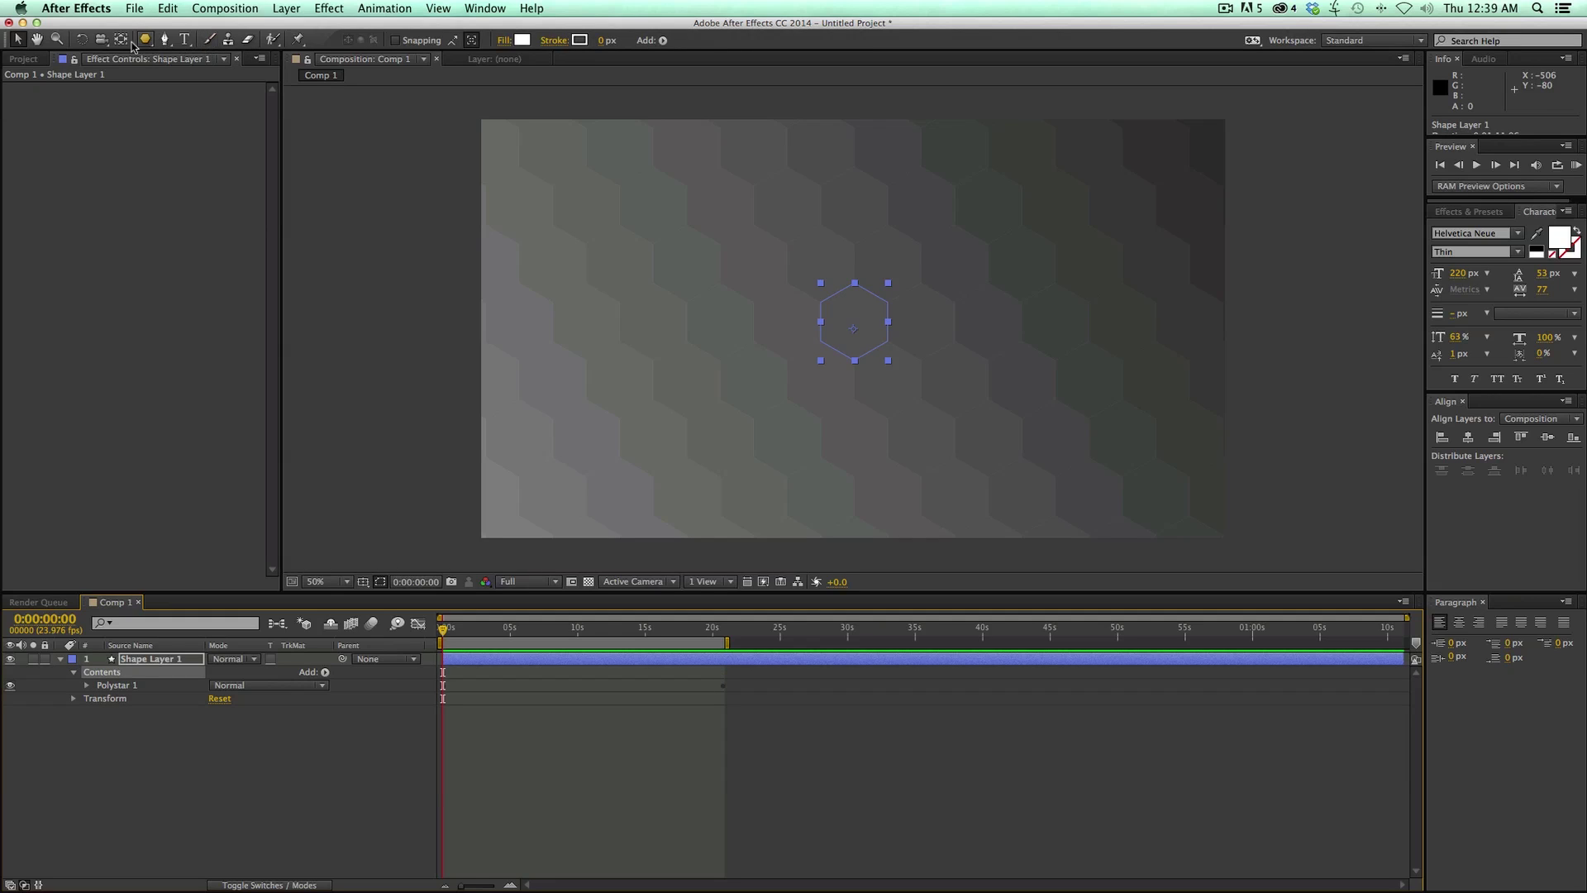
left_click_drag(145, 40, 198, 48)
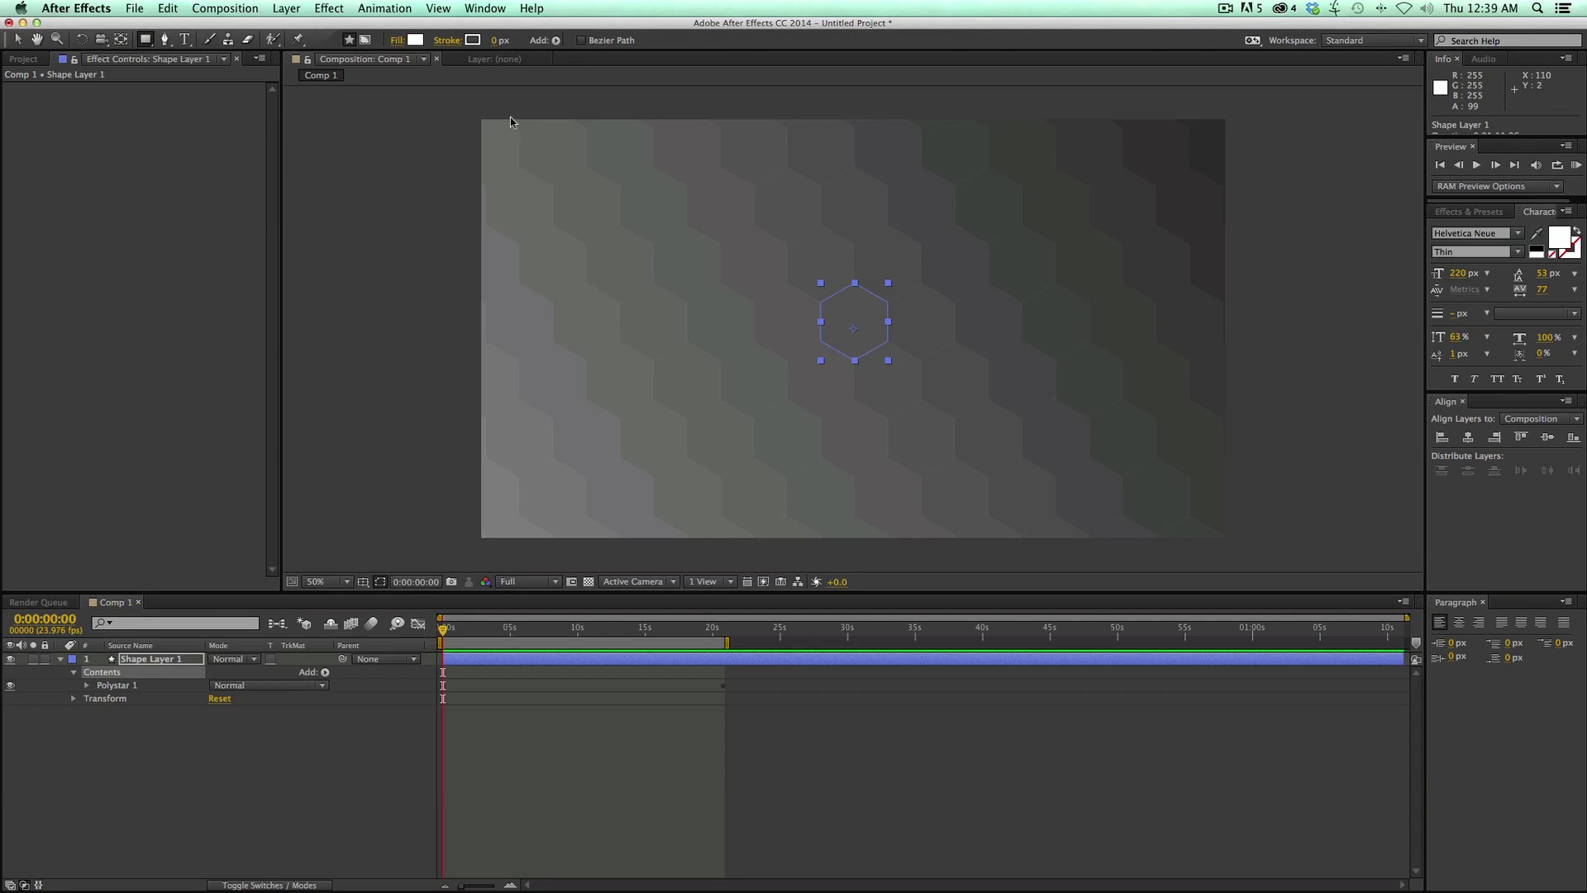
left_click_drag(453, 107, 1253, 562)
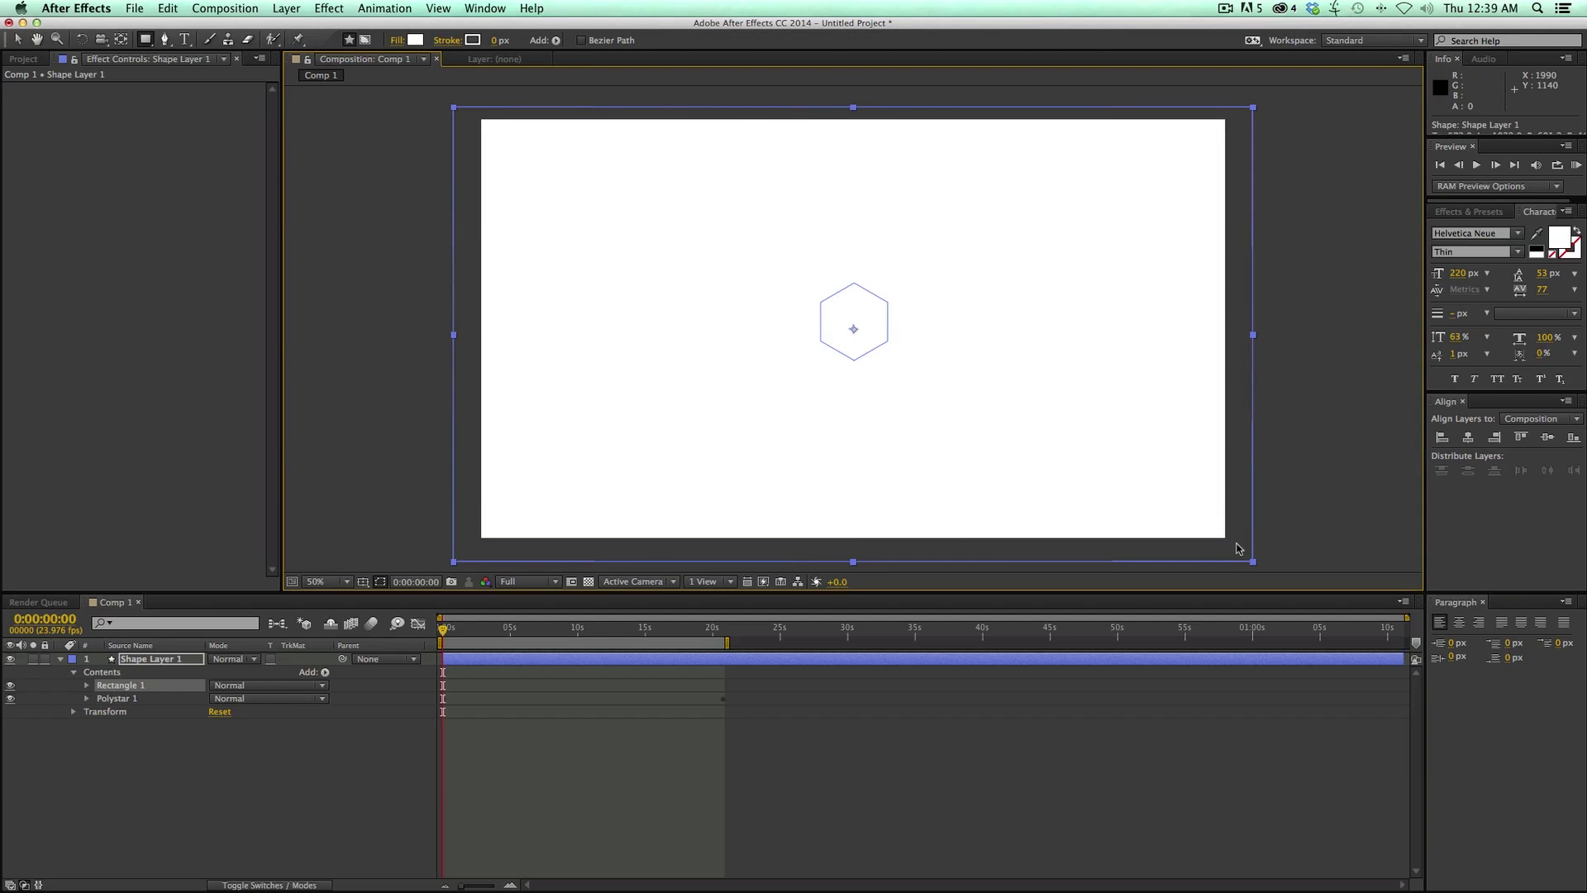
Fill the rectangle with black (000000) and move Rectangle 1 below Polystar 1
left_click(414, 40)
left_click_drag(435, 524, 298, 649)
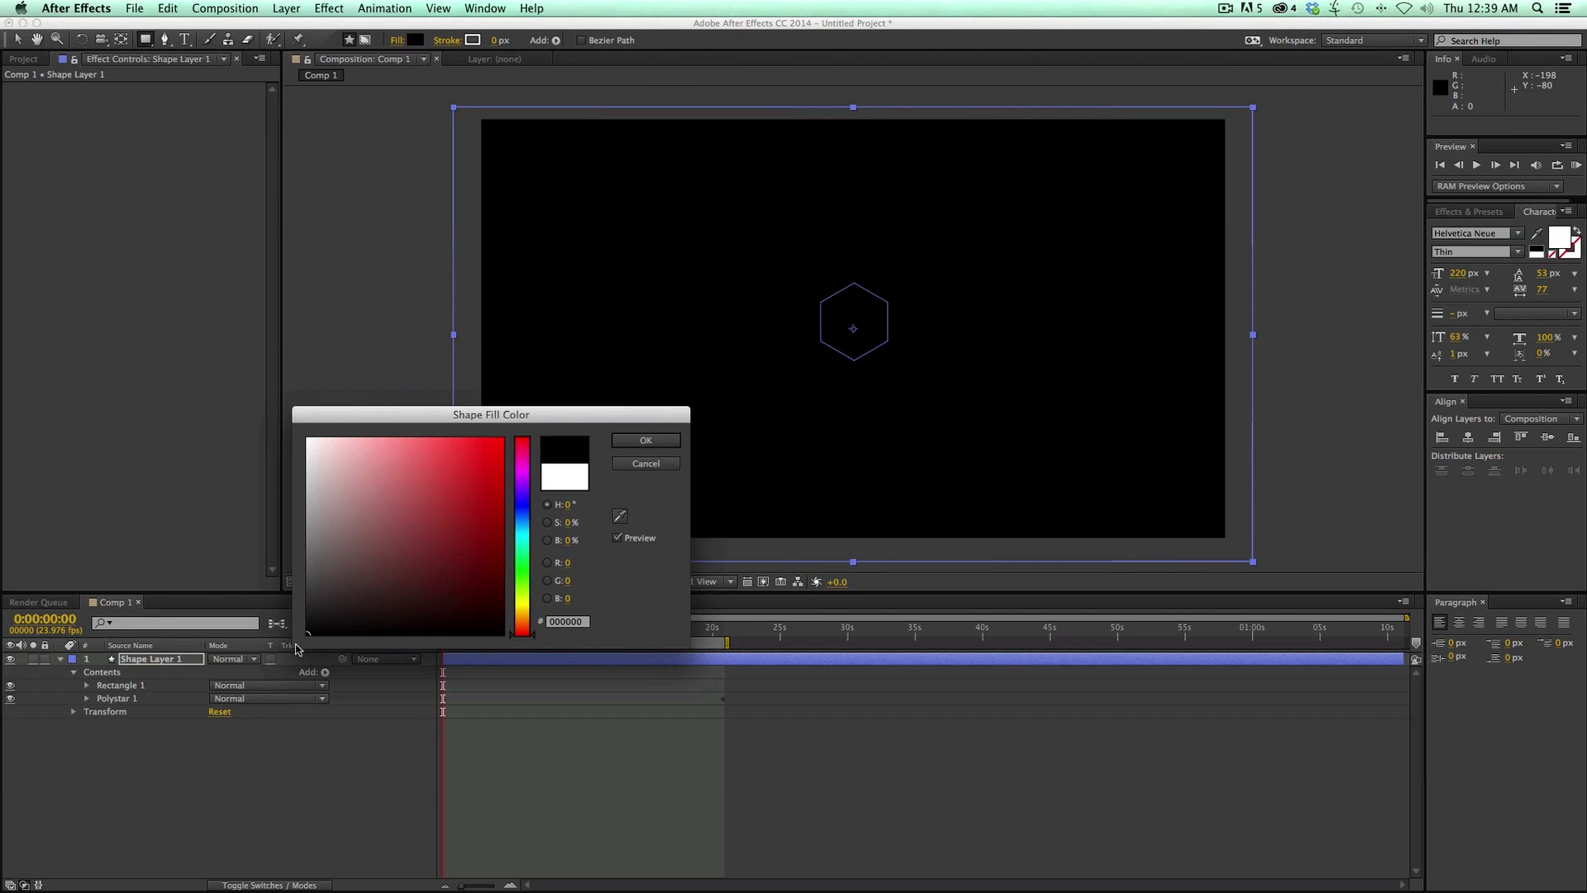
left_click(646, 444)
left_click_drag(116, 688, 114, 704)
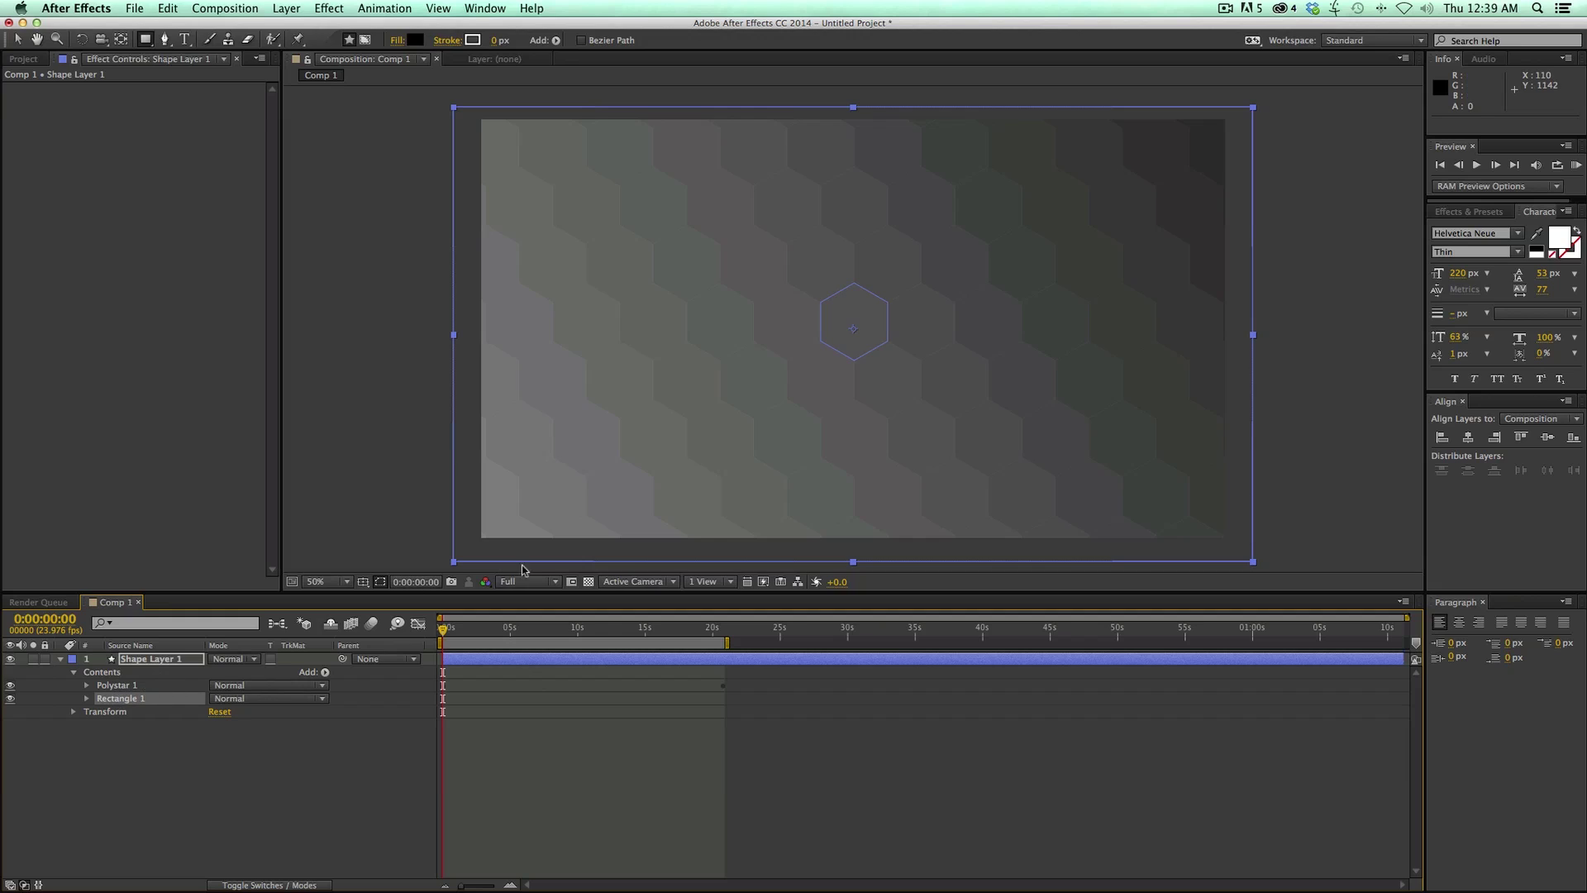
left_click(590, 582)
left_click(592, 583)
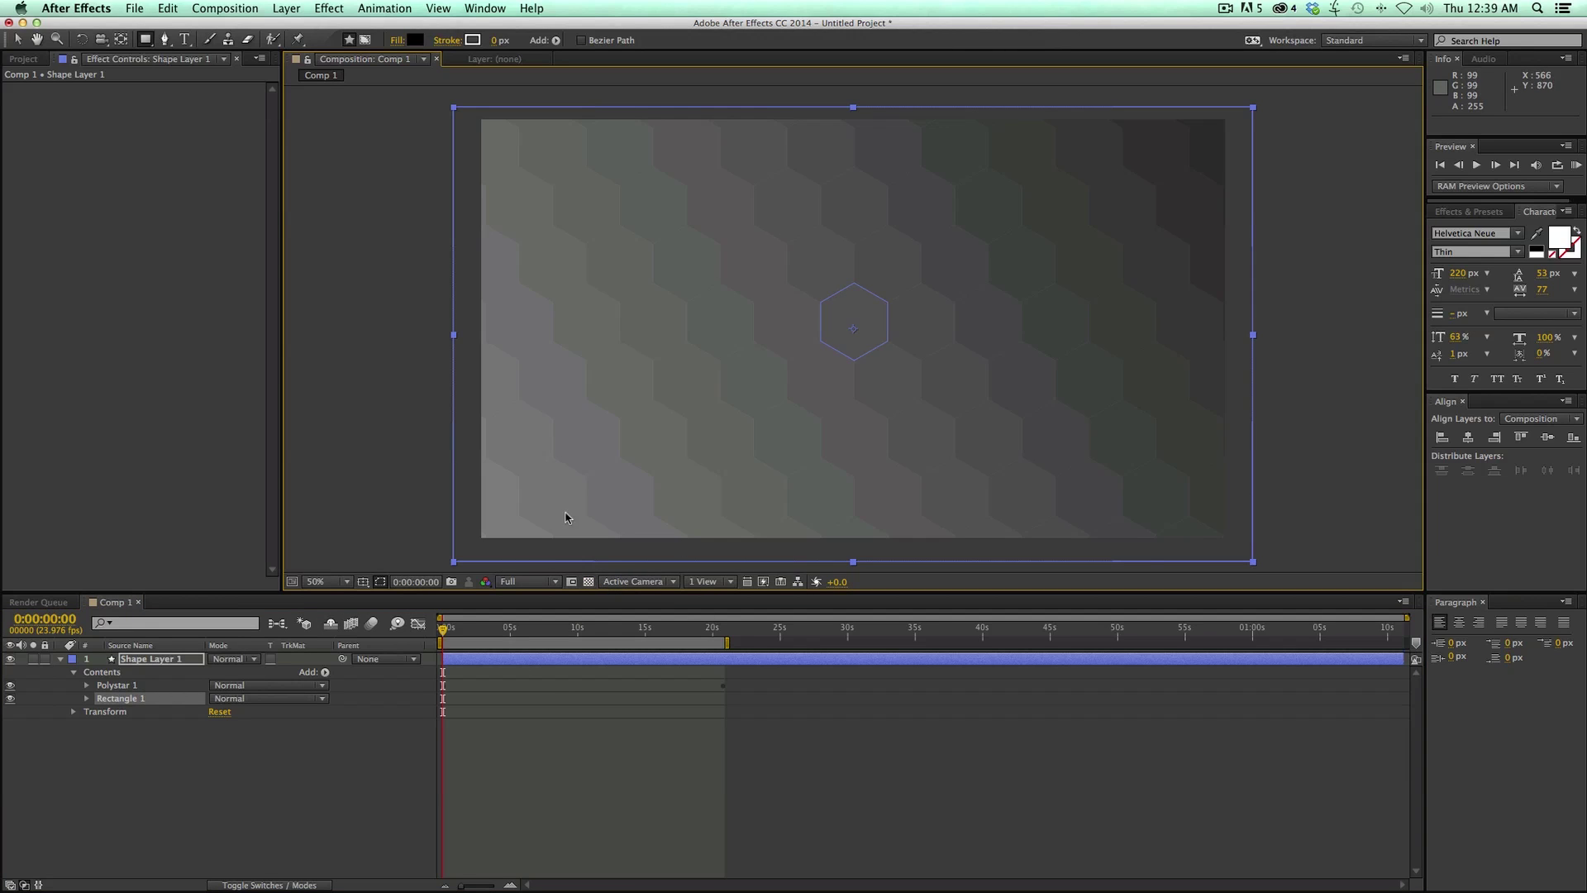
Apply Curves and Colorama to the shape layer, with Colorama switched off for now
left_click(60, 659)
left_click(548, 658)
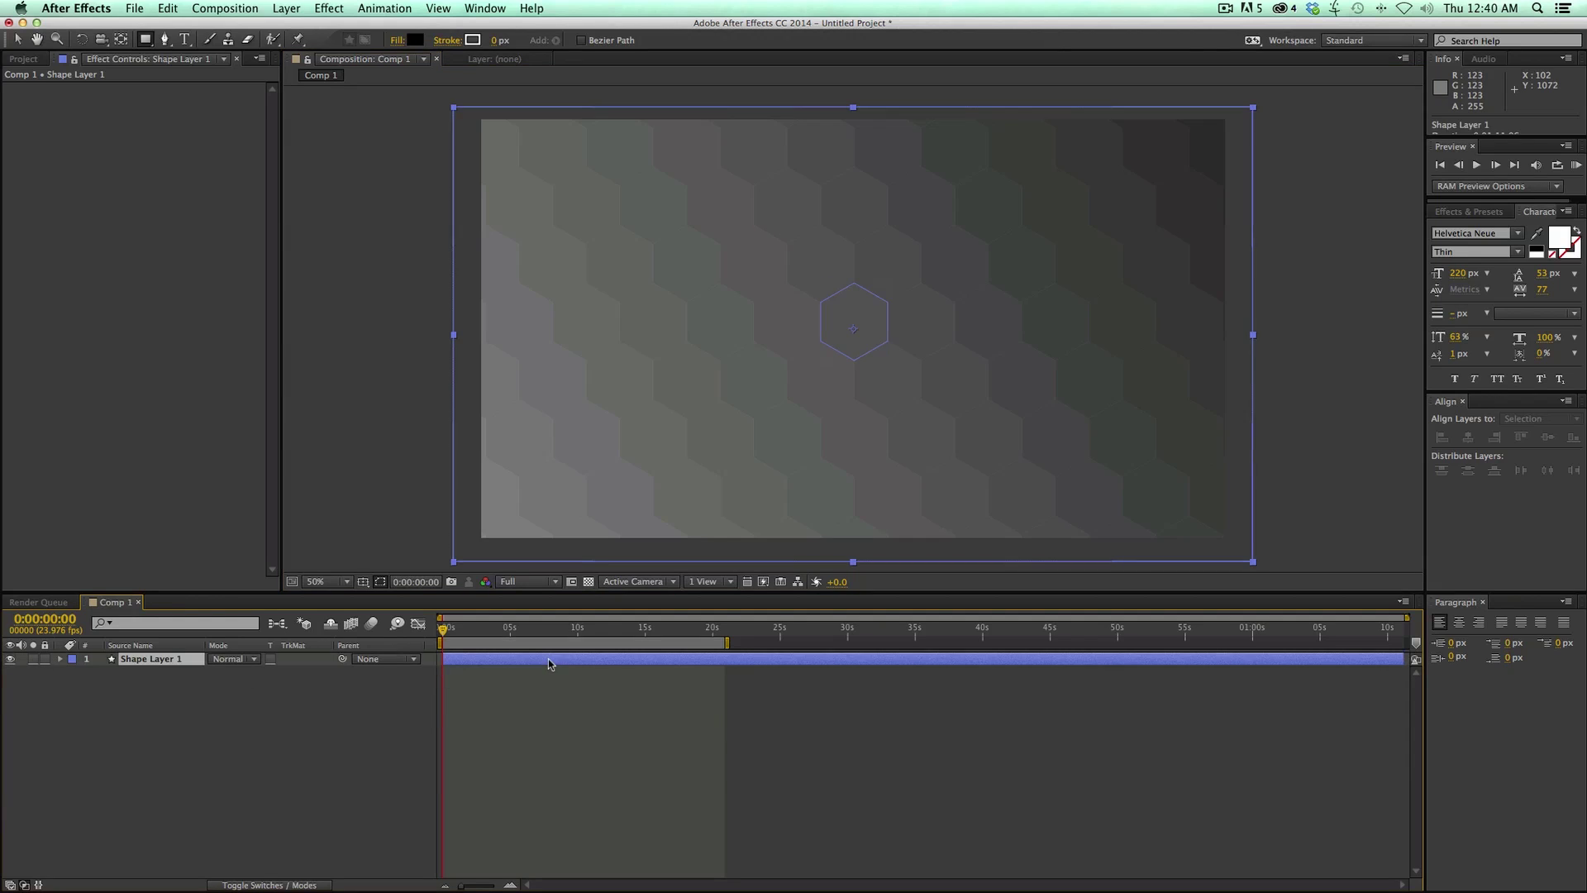
left_click(334, 10)
mouse_move(354, 169)
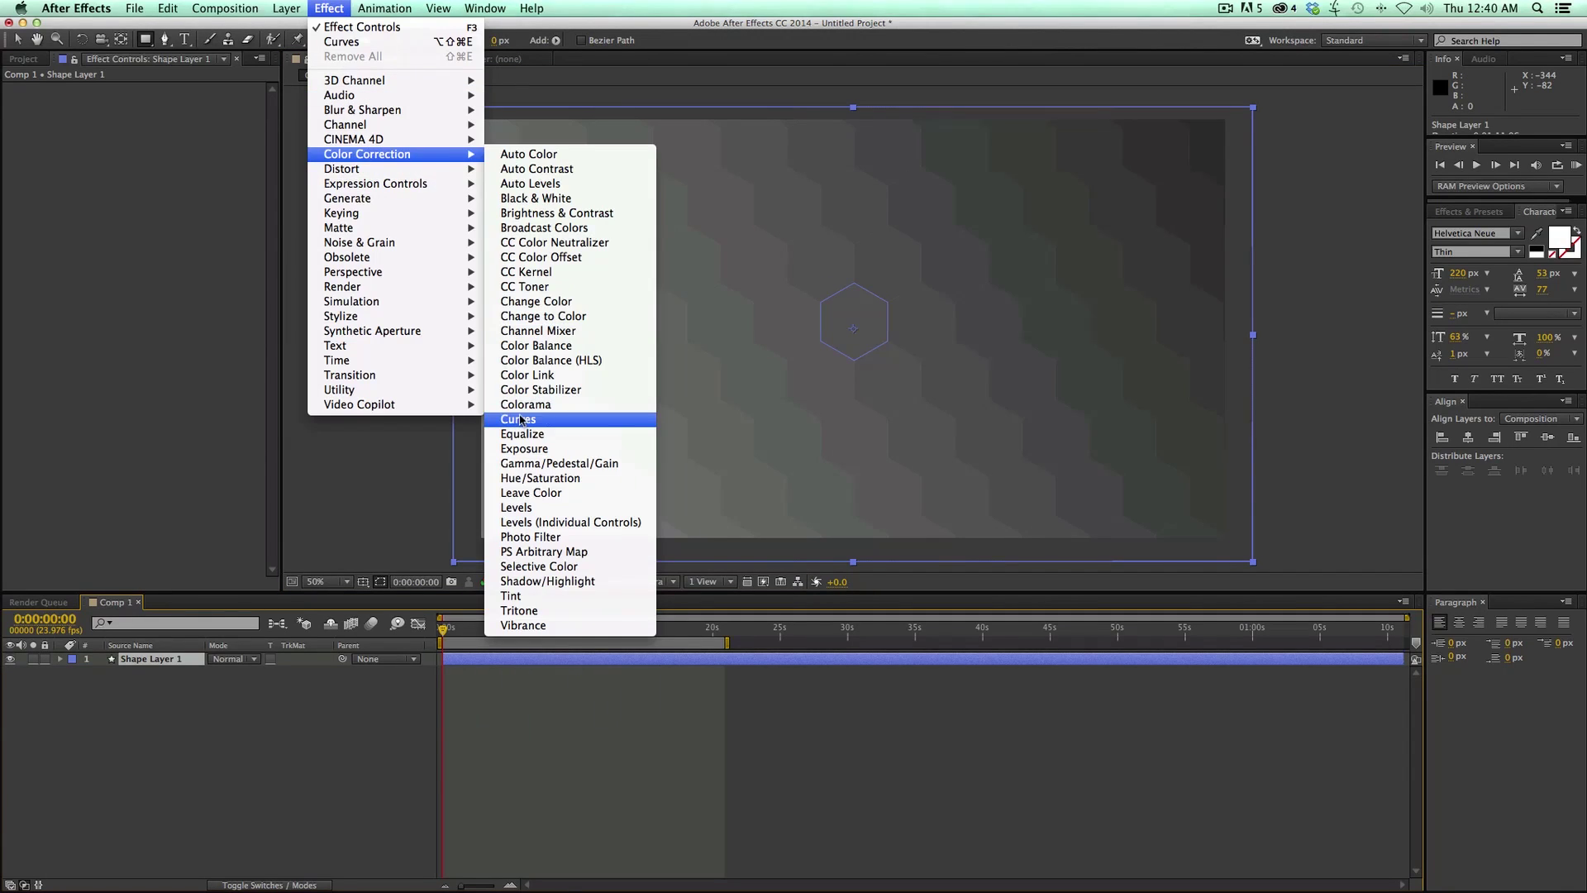
left_click(521, 418)
left_click(329, 8)
mouse_move(360, 154)
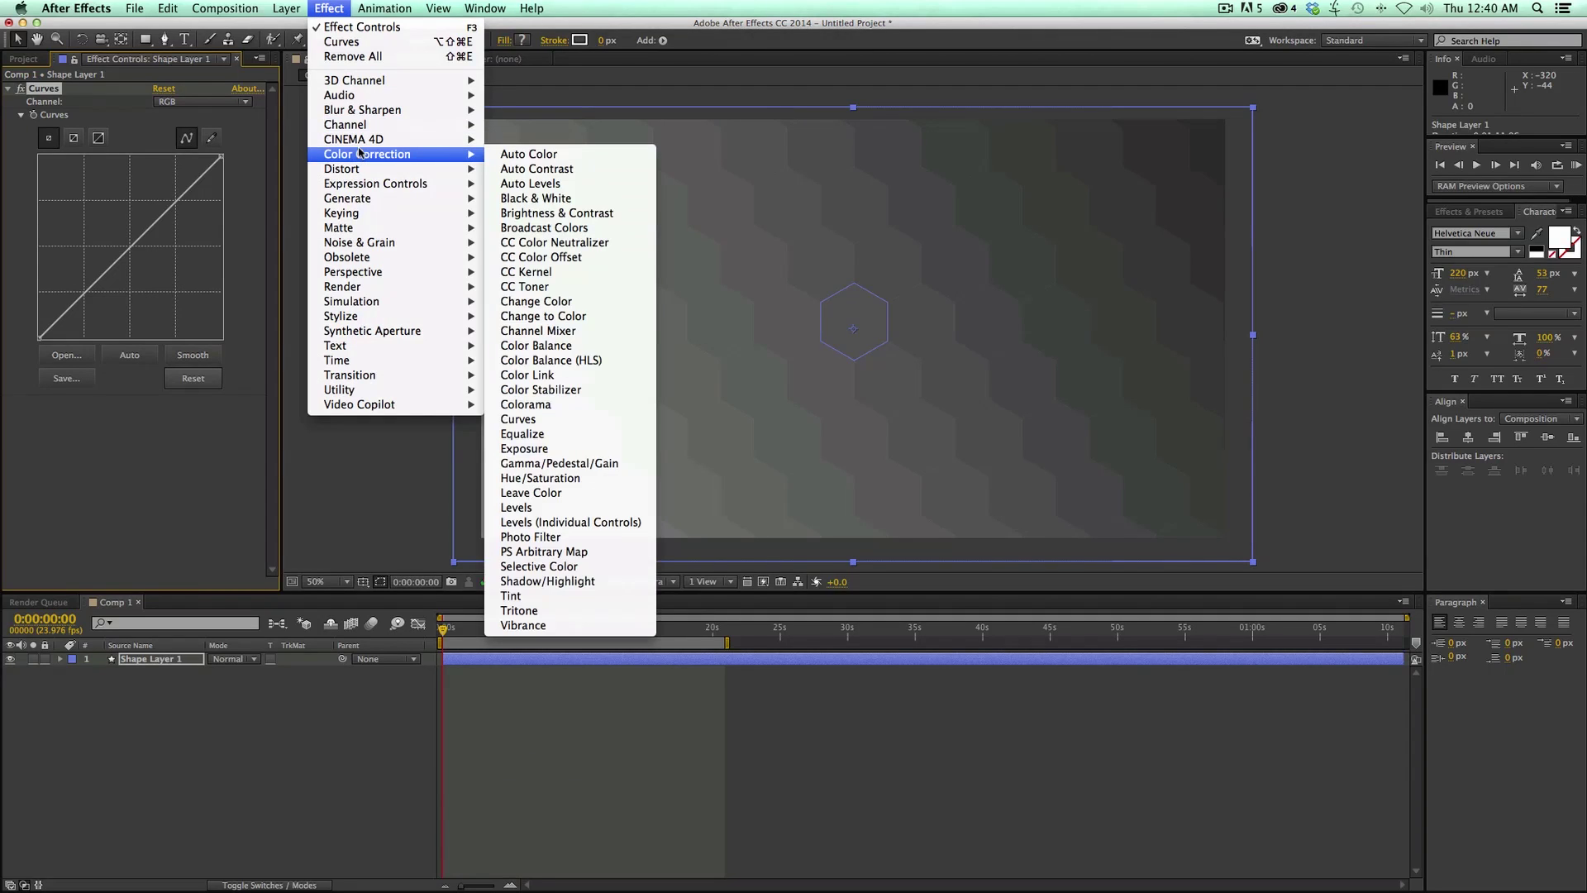
left_click(529, 404)
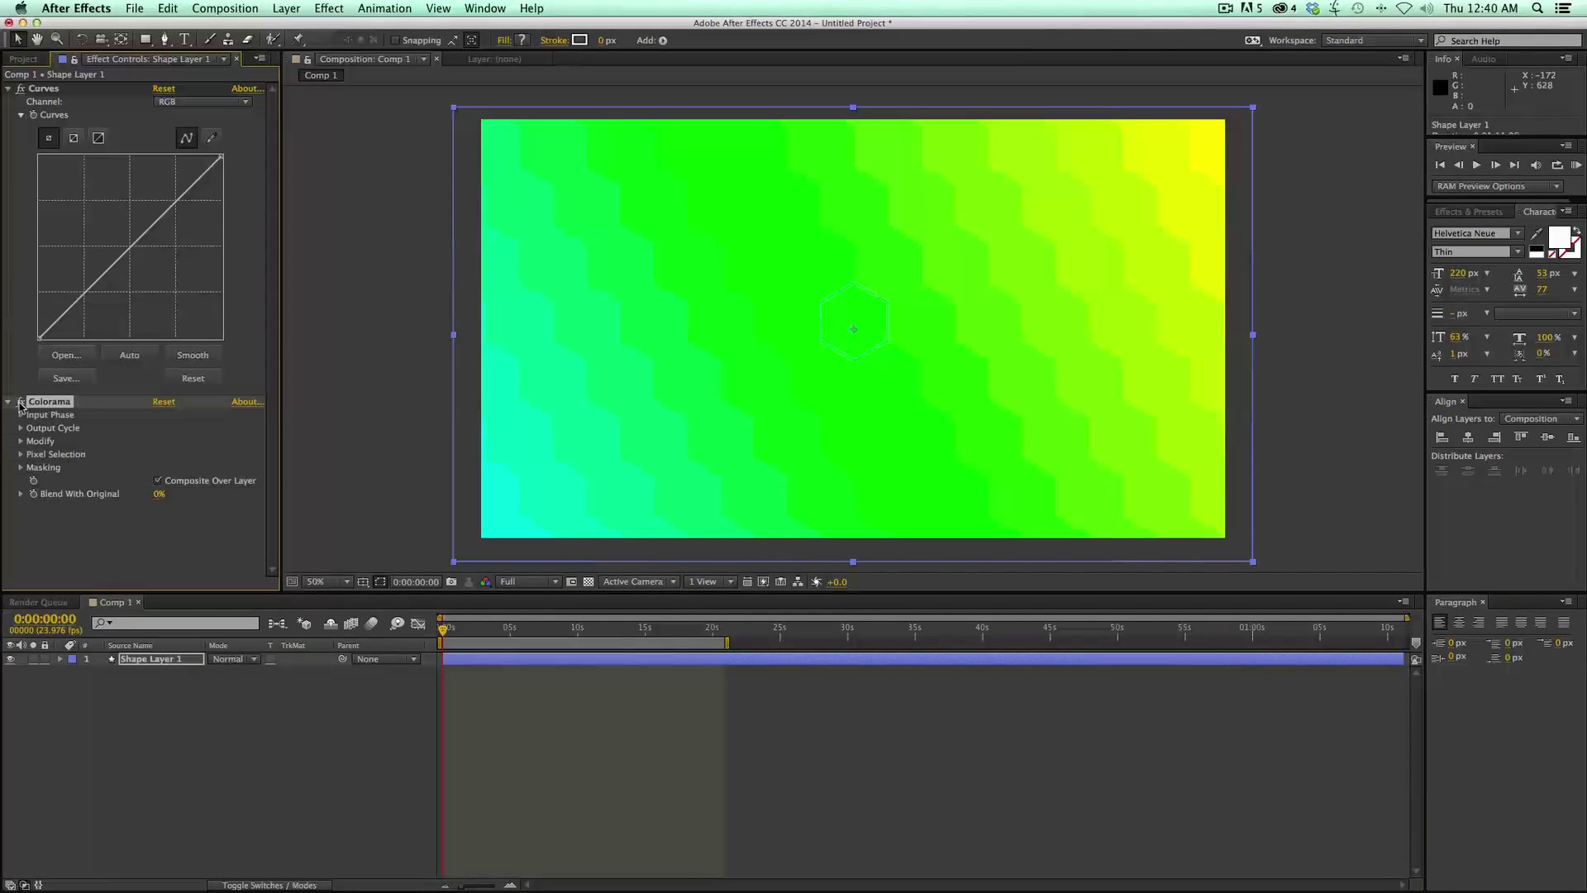
left_click(20, 402)
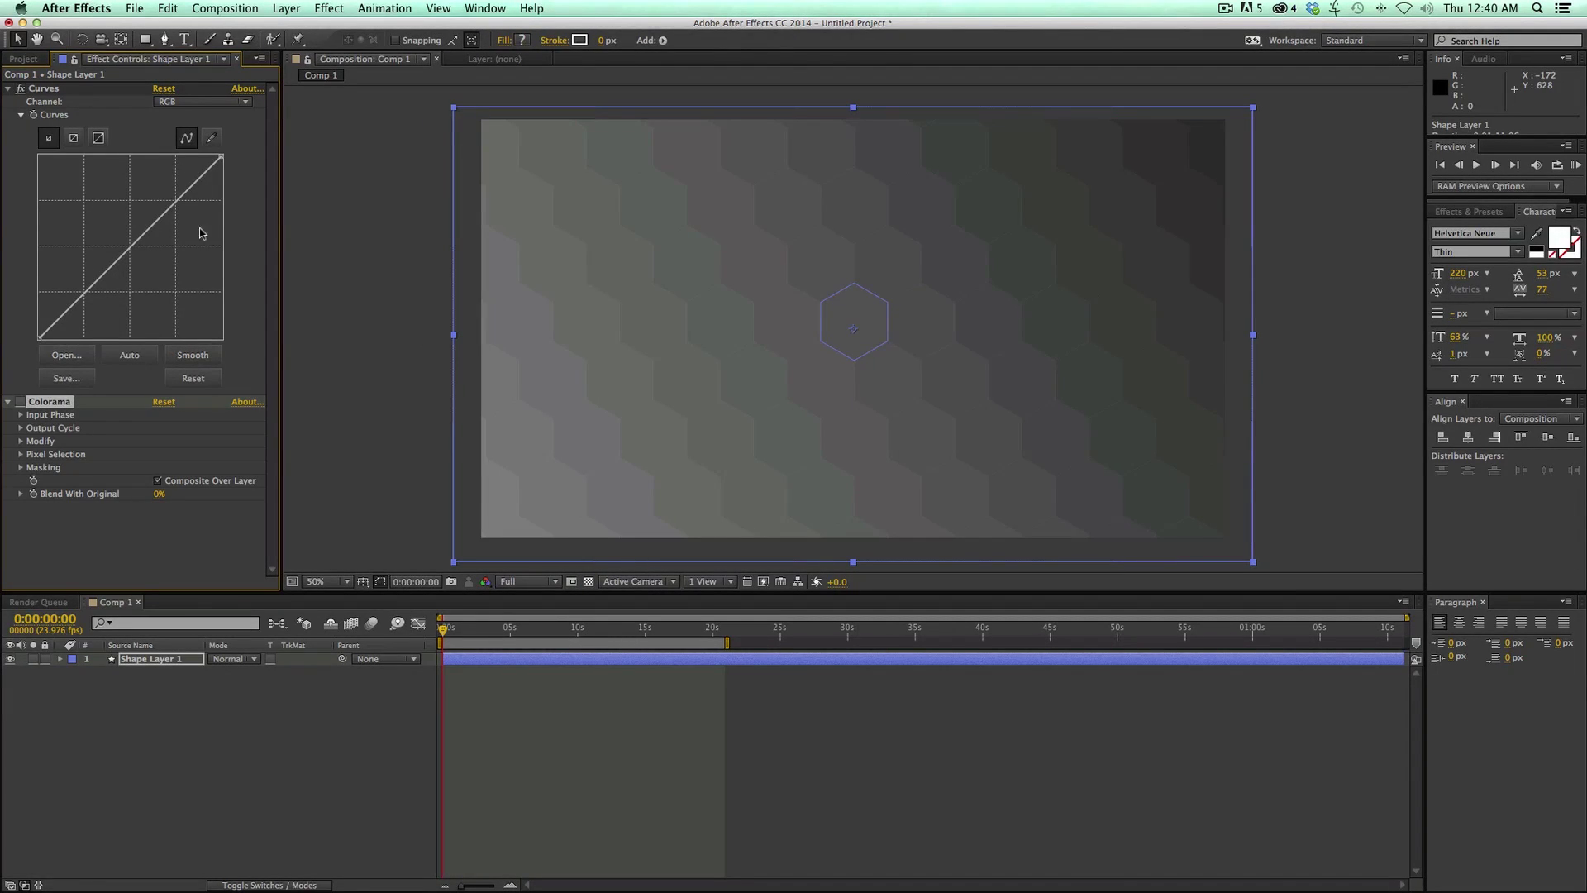
Bend the Curves line into an S-shape, easing the lower point left for contrast
left_click_drag(197, 191, 170, 176)
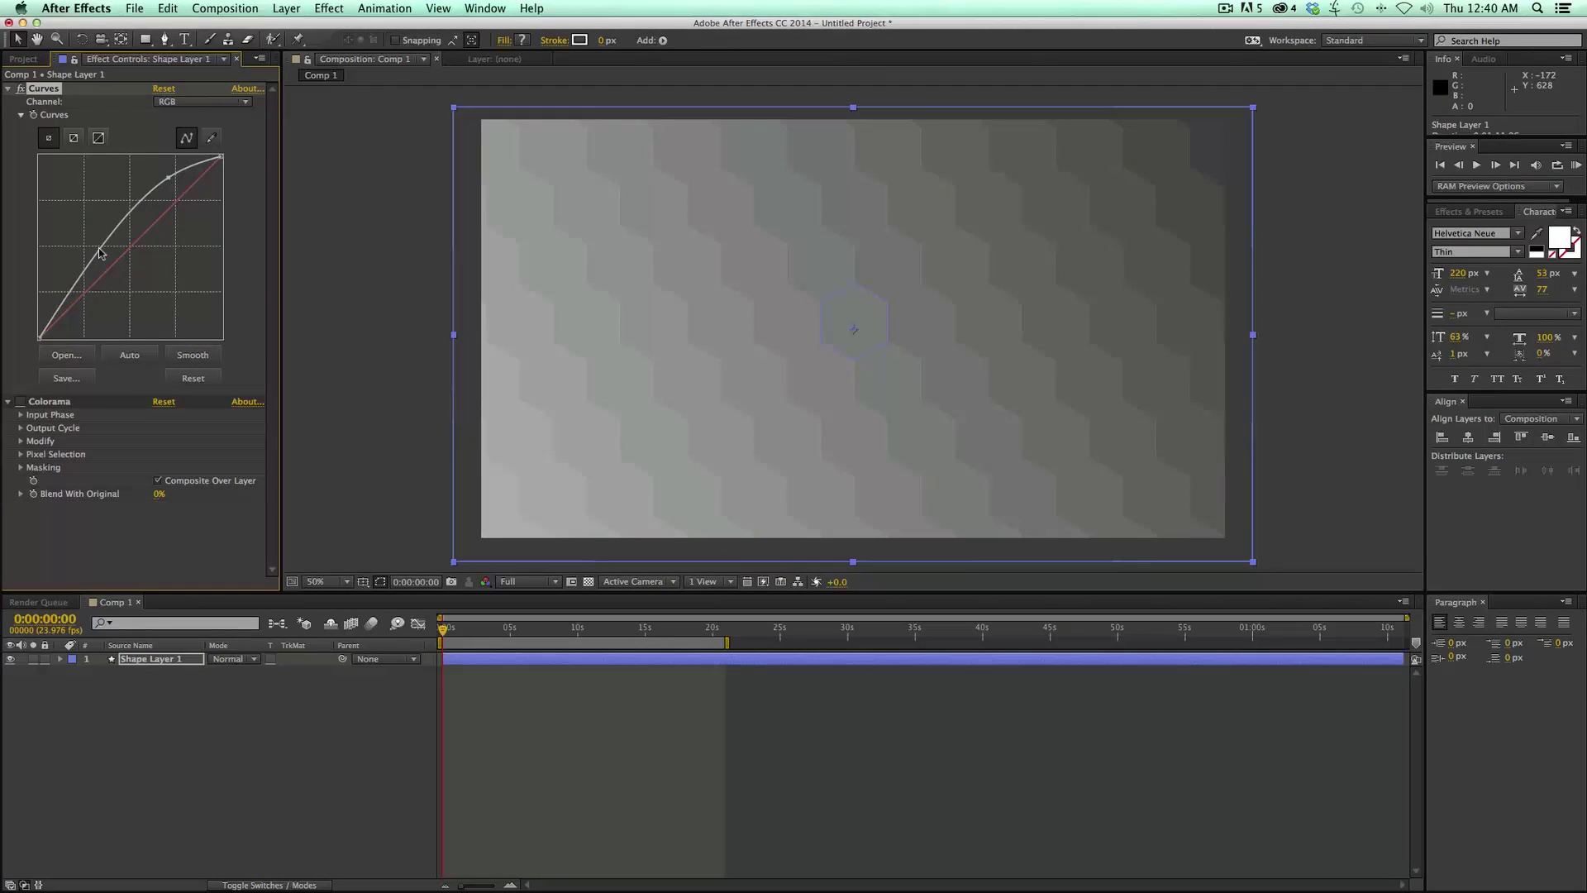
left_click_drag(99, 251, 113, 289)
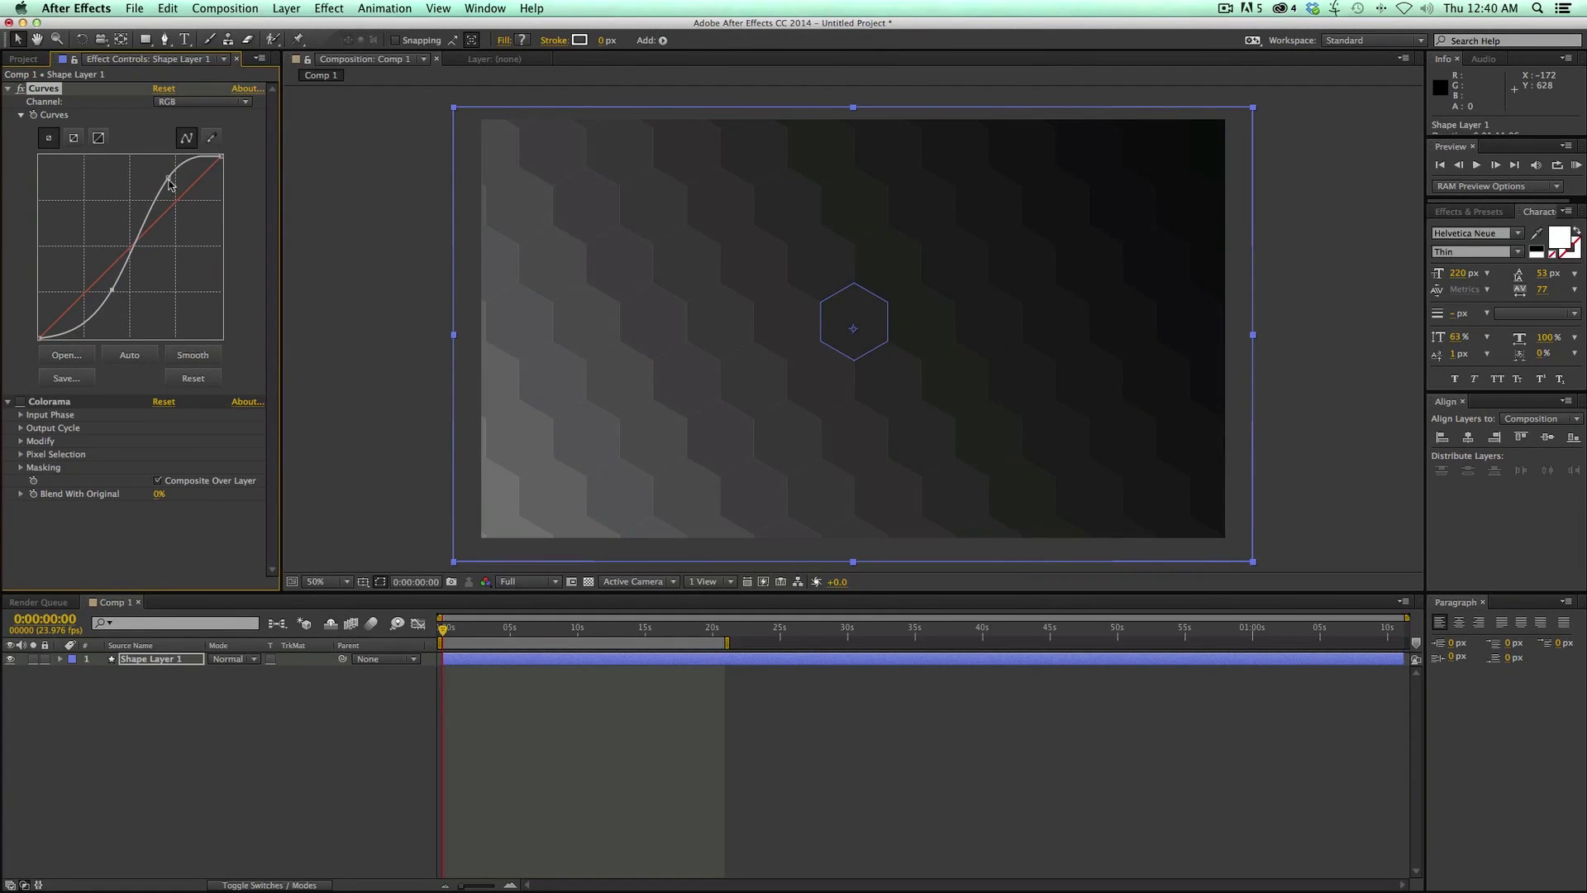
left_click_drag(171, 178, 151, 169)
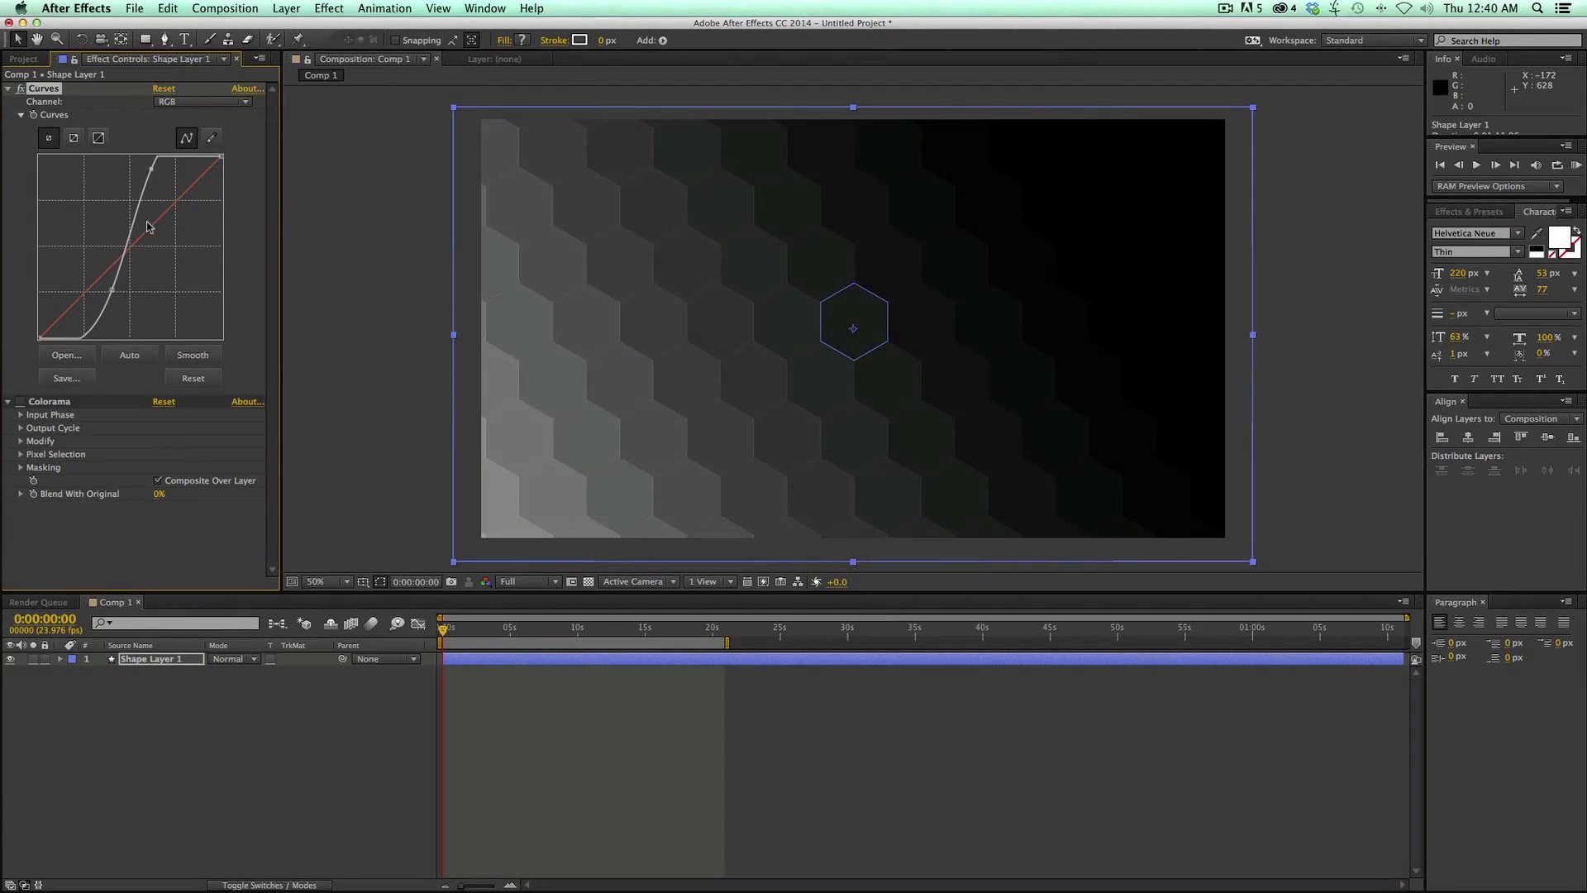
left_click_drag(116, 293, 90, 300)
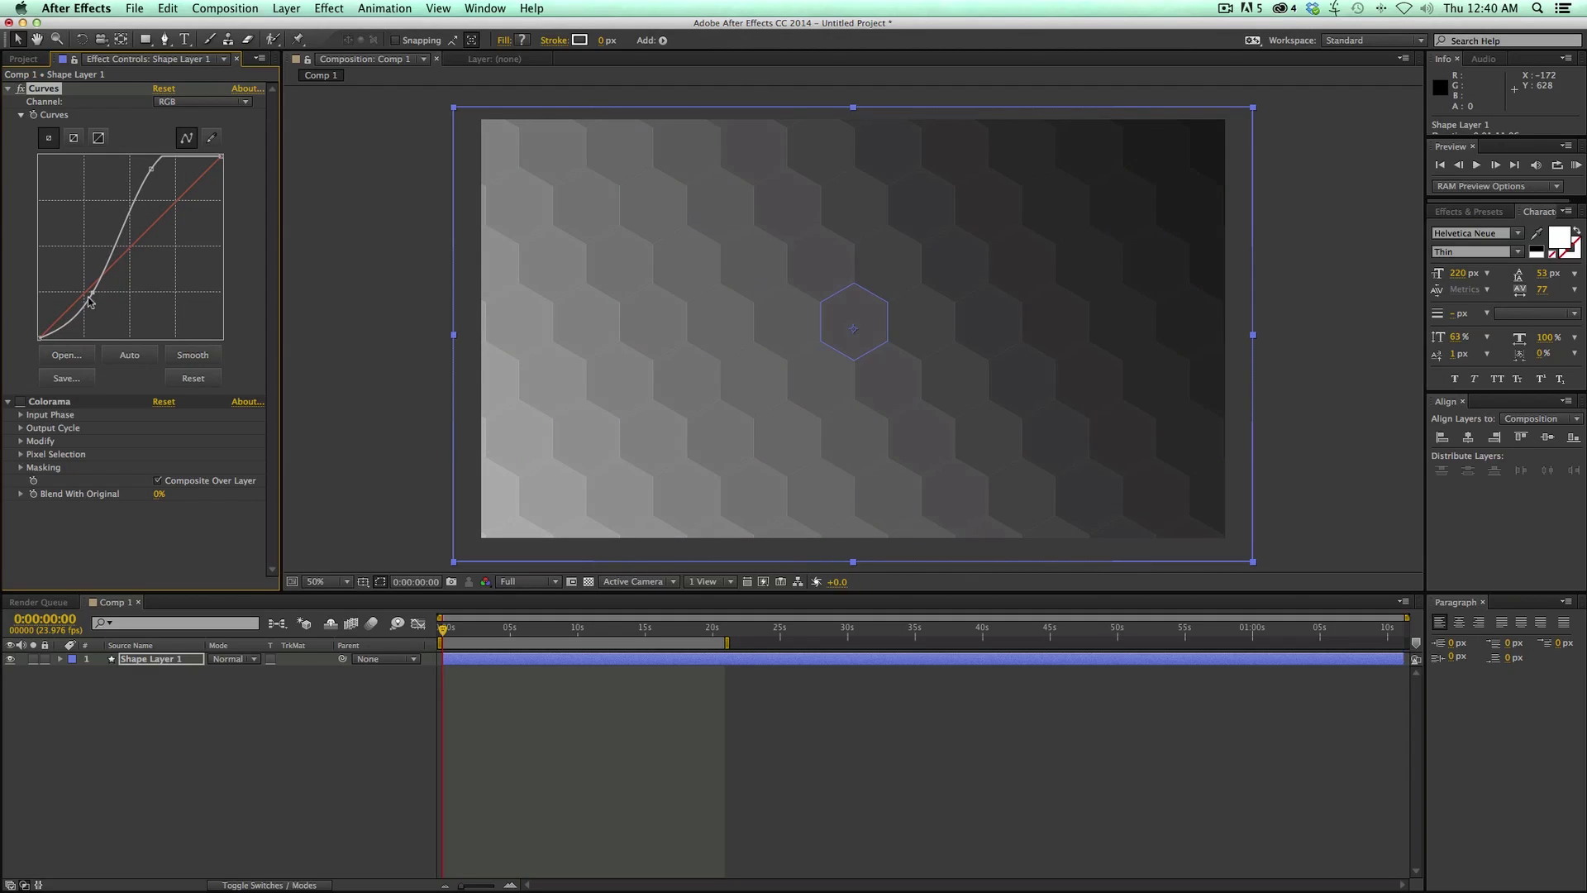
Enable Colorama and preview the Fire and Golden 1 palettes at 0:00:04:09 and 0:00:09:02
left_click(22, 402)
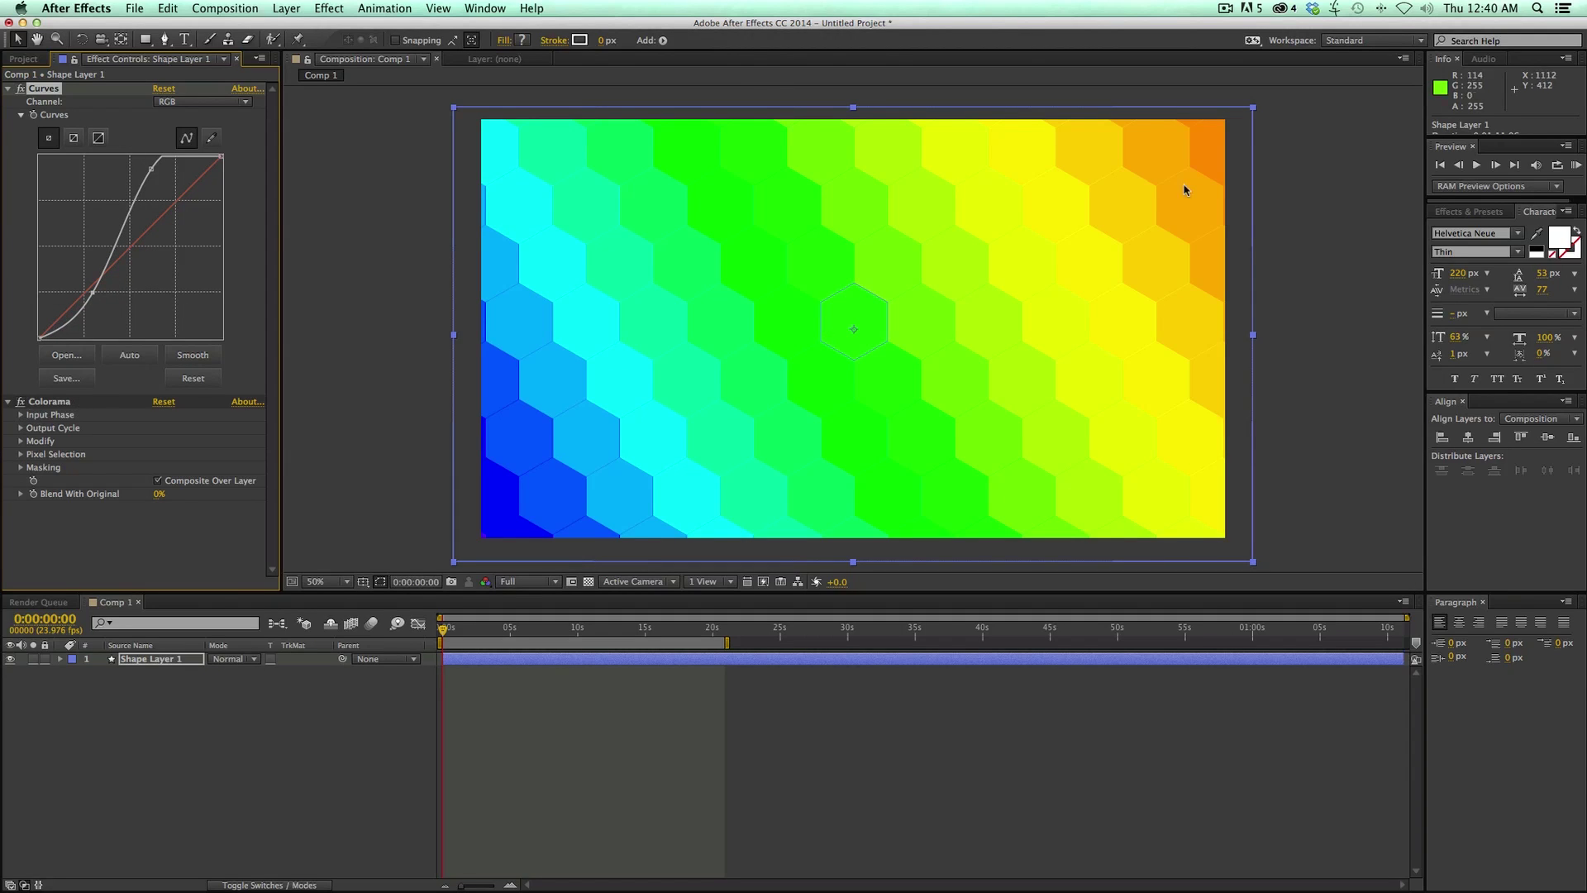
left_click(21, 427)
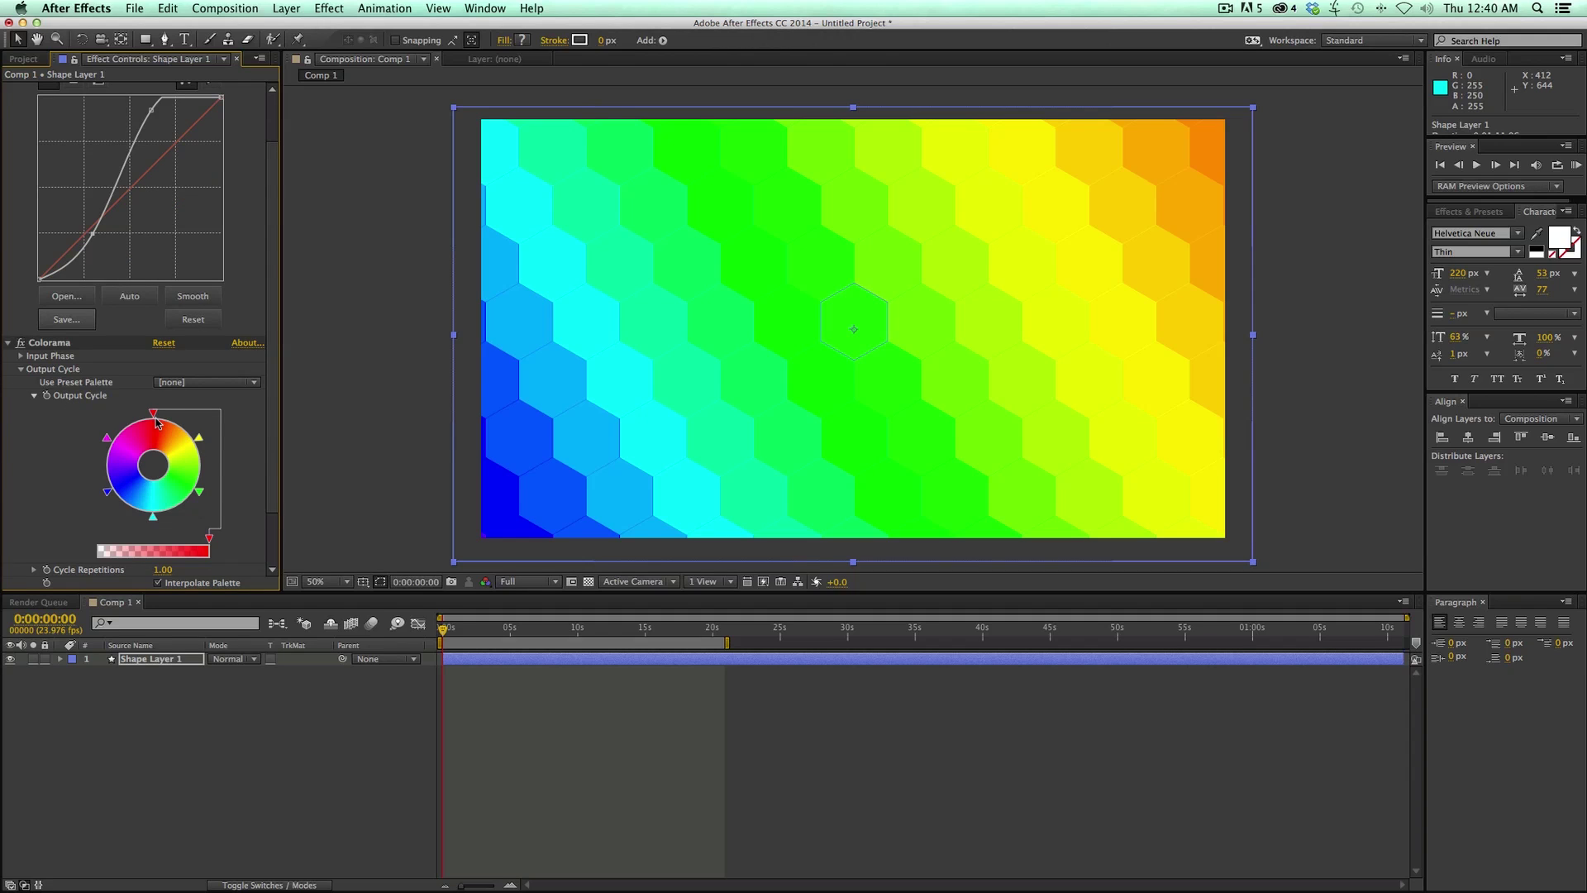
left_click(197, 386)
left_click(206, 672)
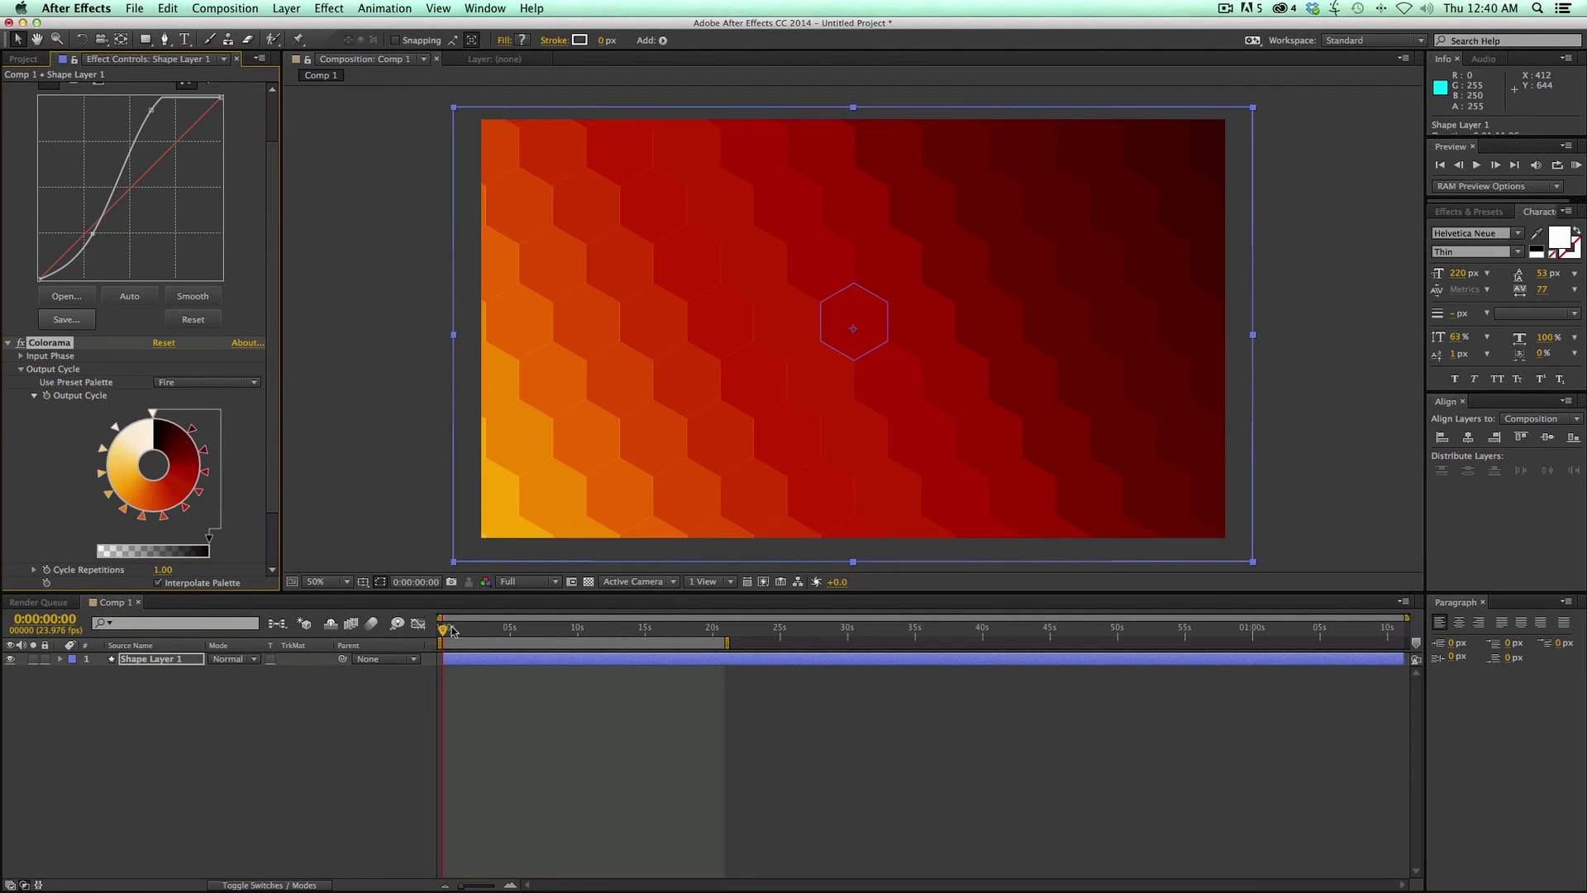
left_click_drag(452, 631, 502, 632)
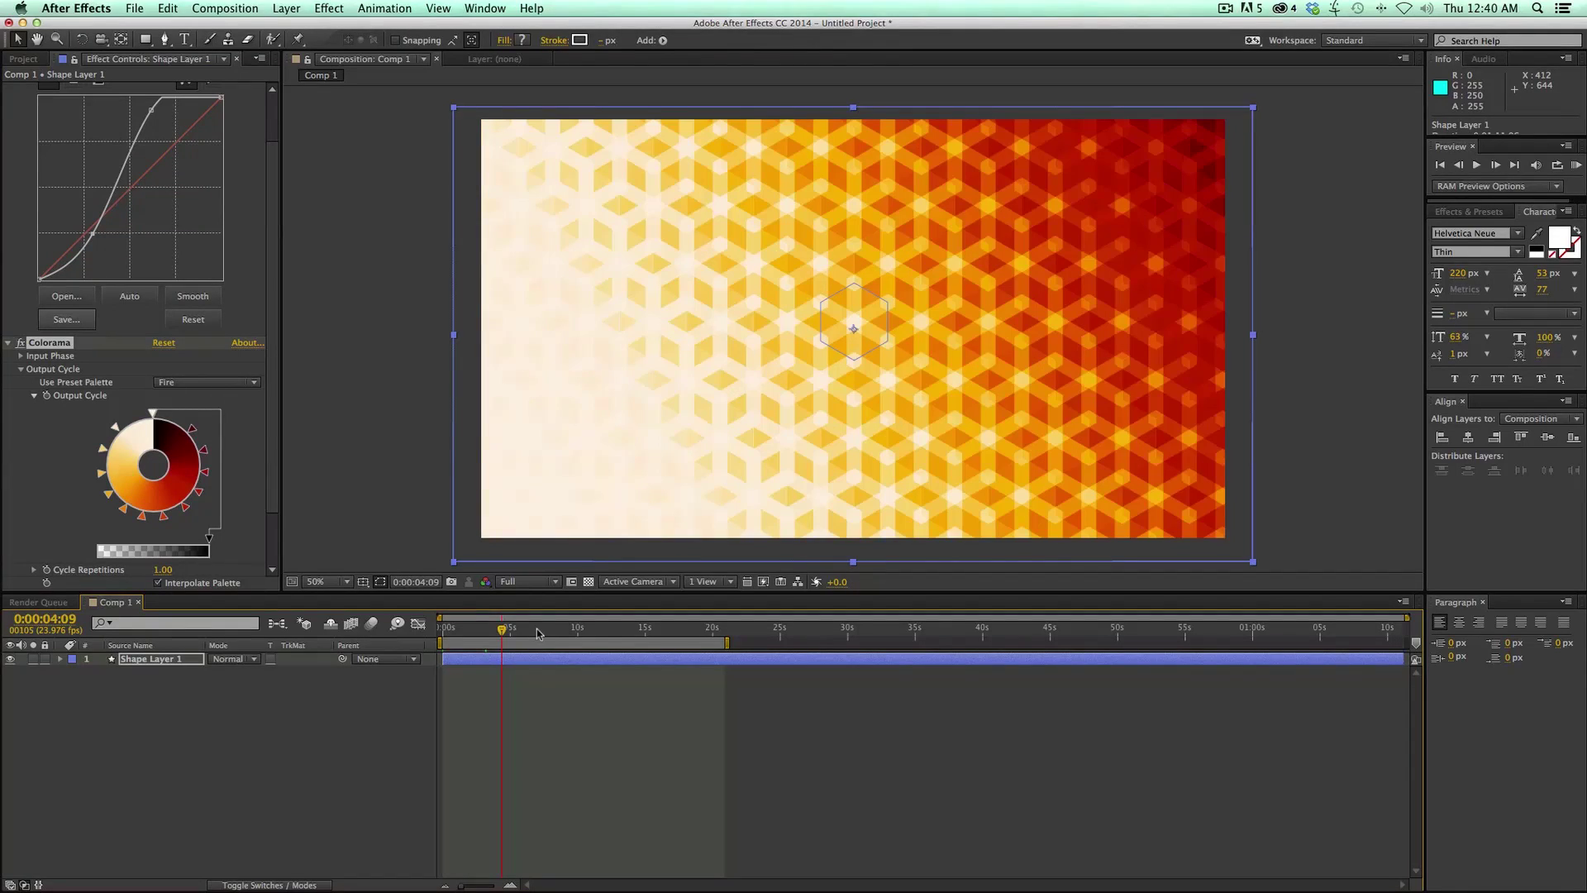
left_click(565, 631)
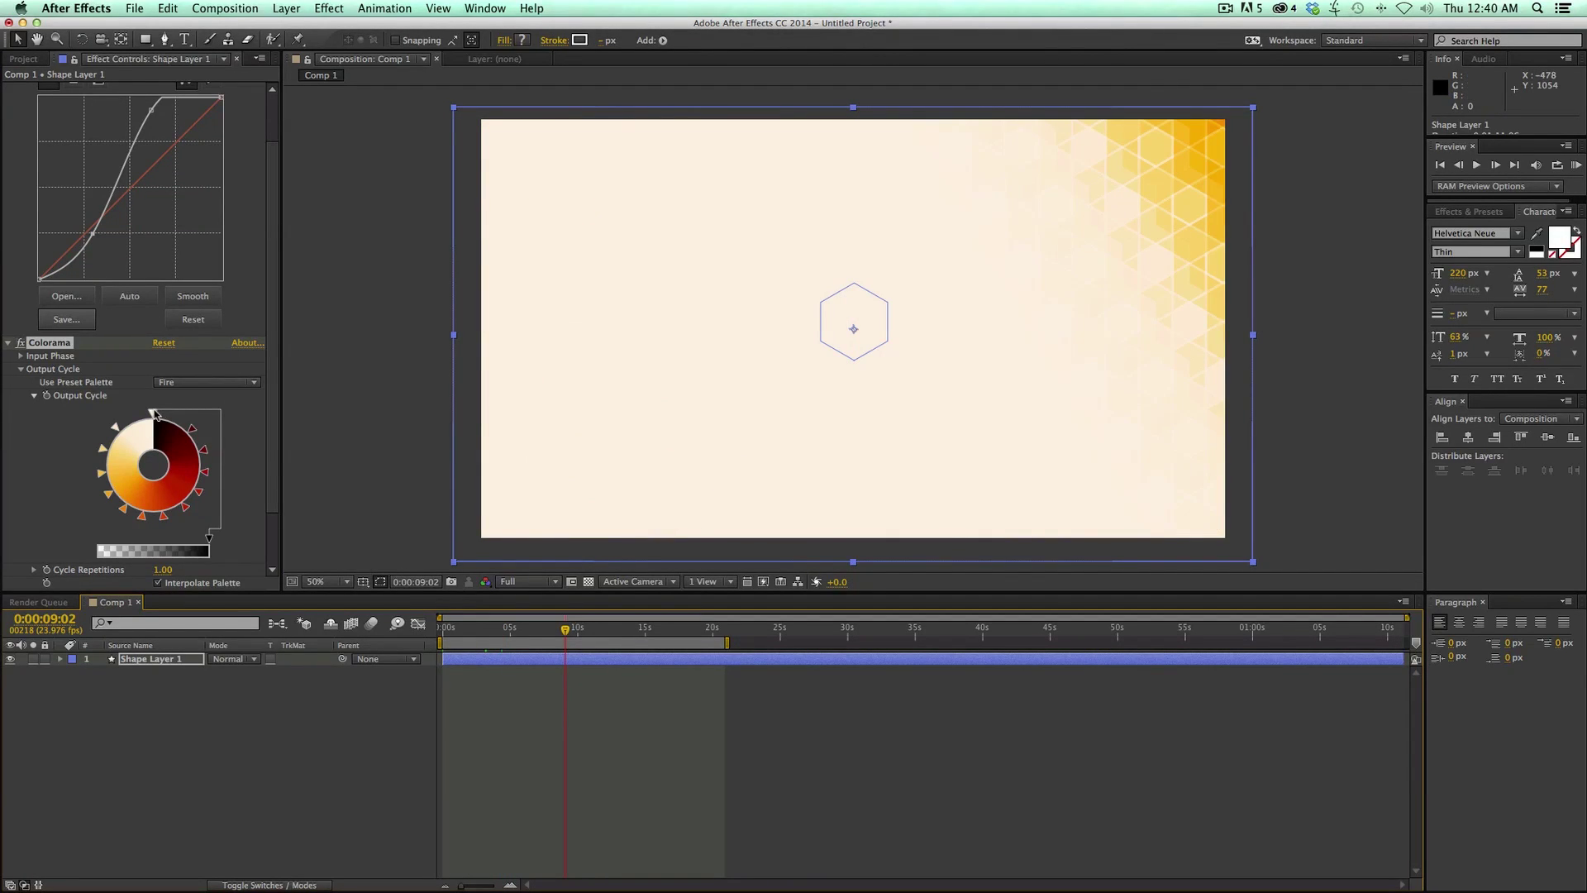
left_click(194, 700)
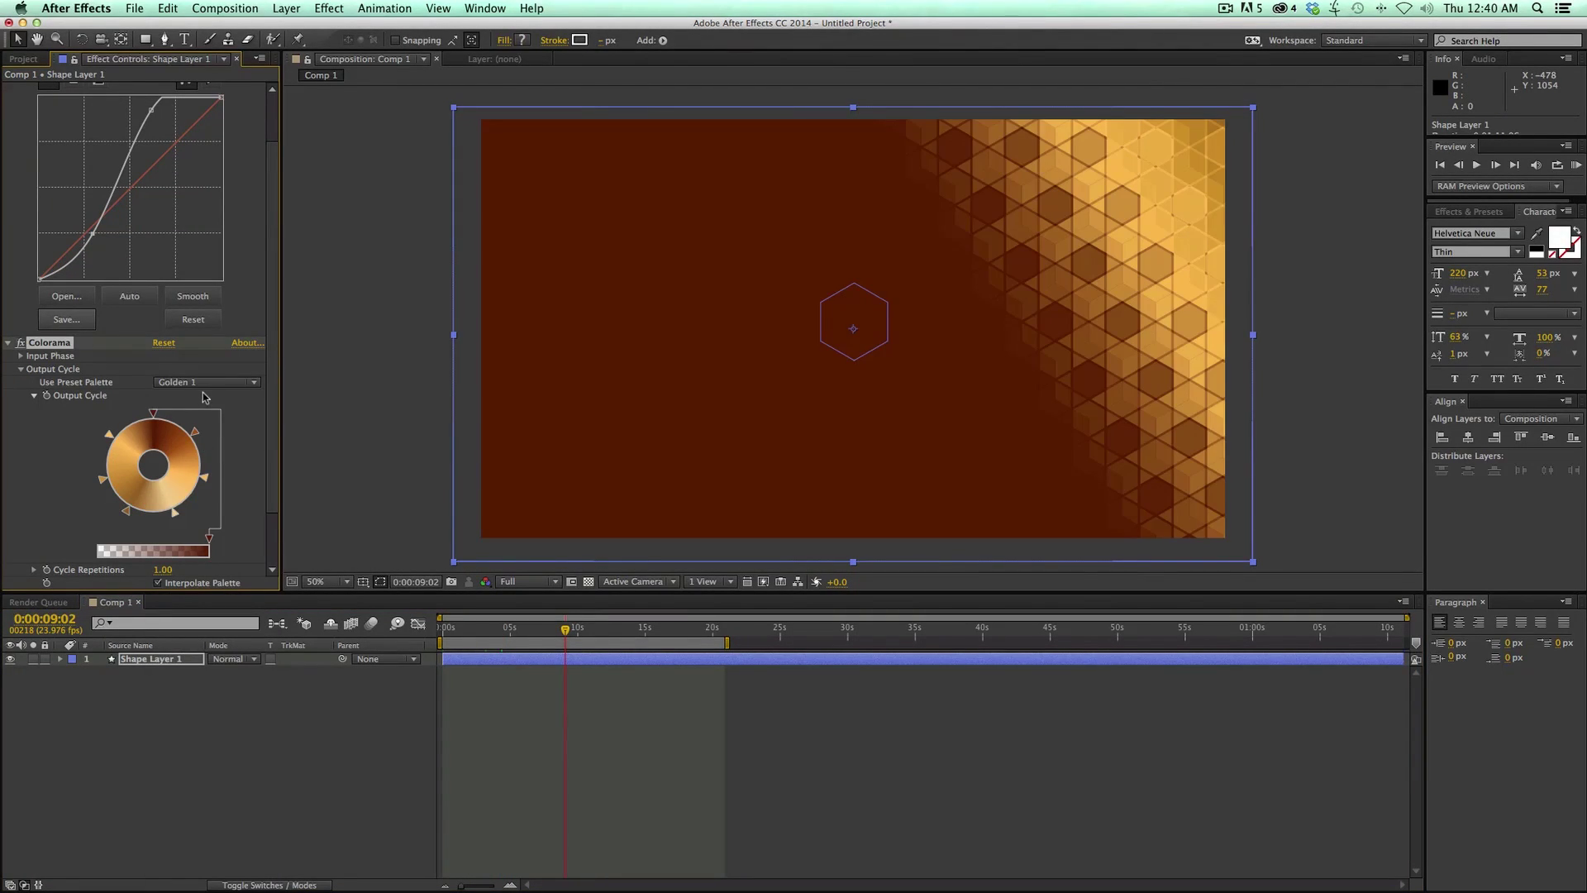
Reshape the curve into a wavy peak, try Leather, then settle on the RGB palette
left_click(198, 383)
left_click(92, 234)
mouse_move(92, 234)
left_mouse_down()
mouse_move(73, 225)
mouse_move(87, 106)
left_mouse_up()
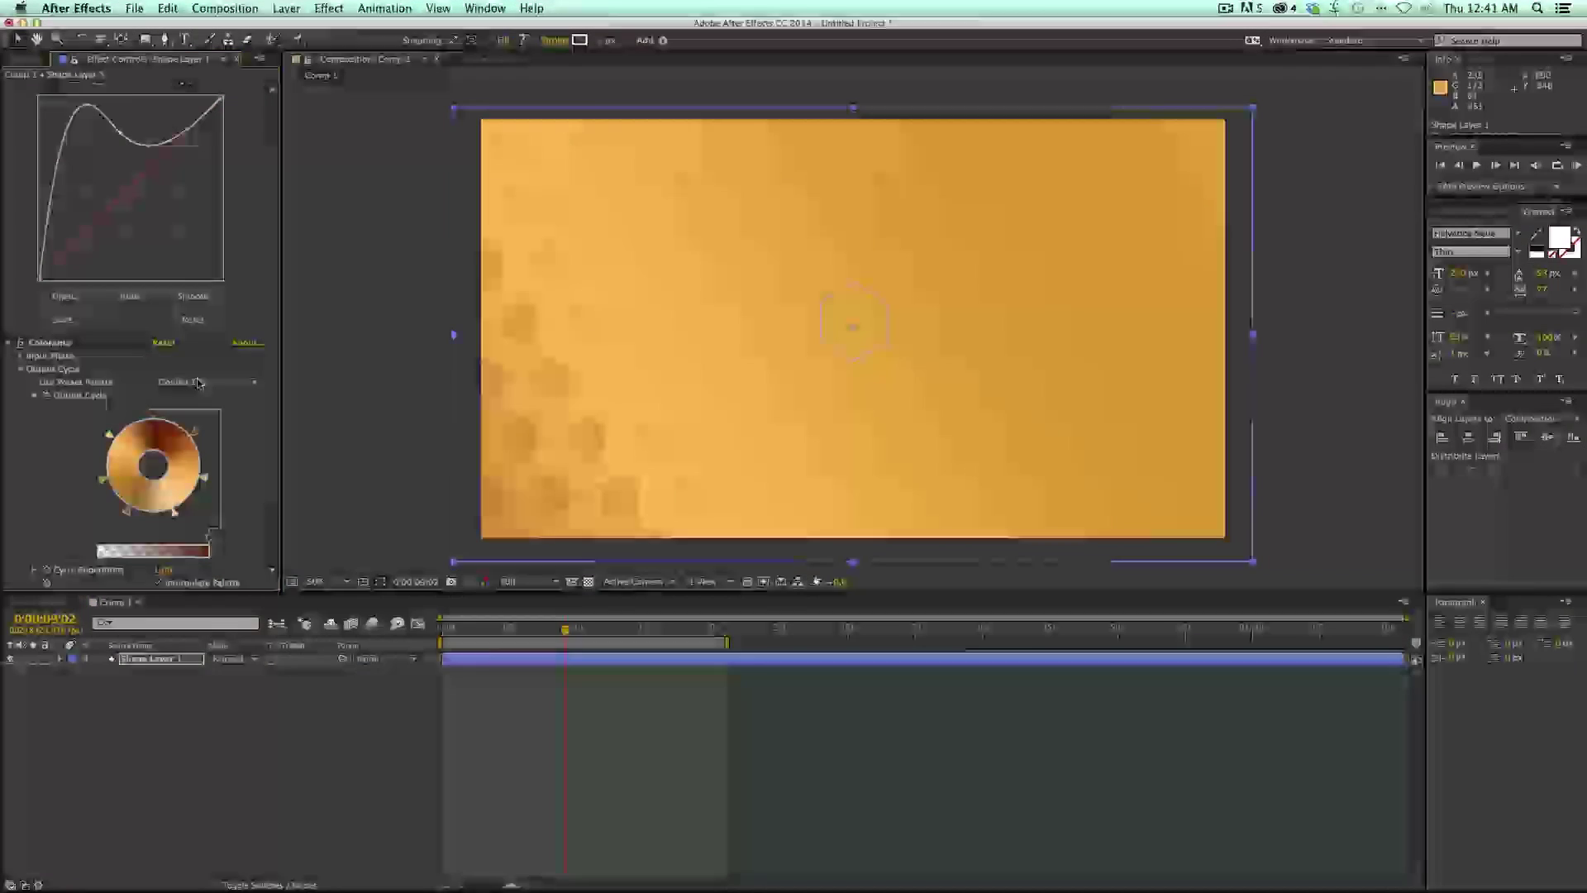
left_click(206, 382)
left_click(205, 760)
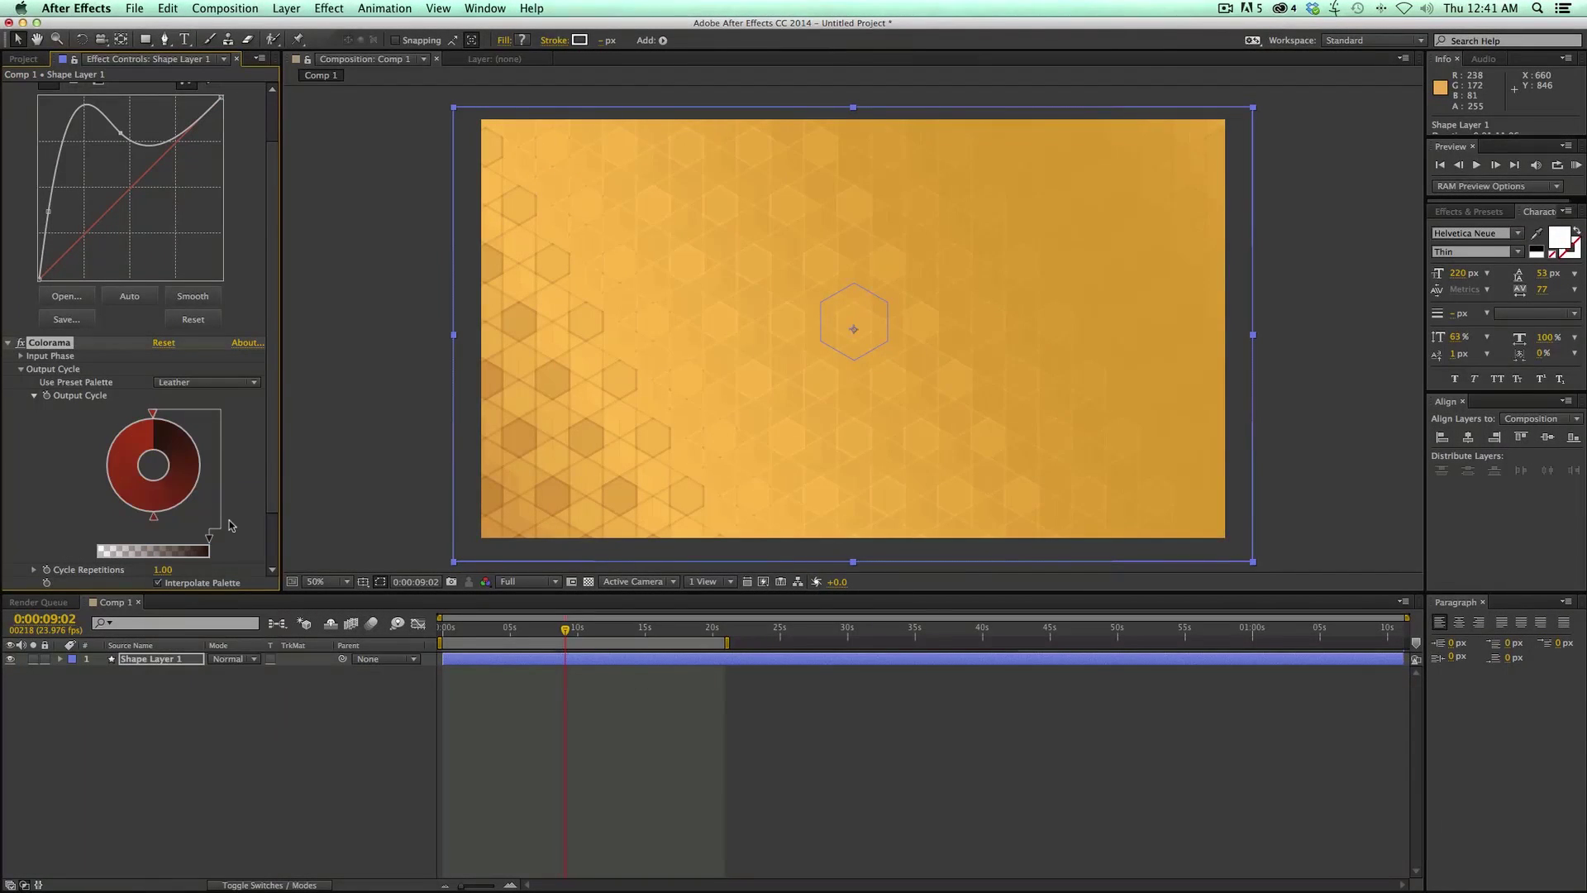
left_click(206, 382)
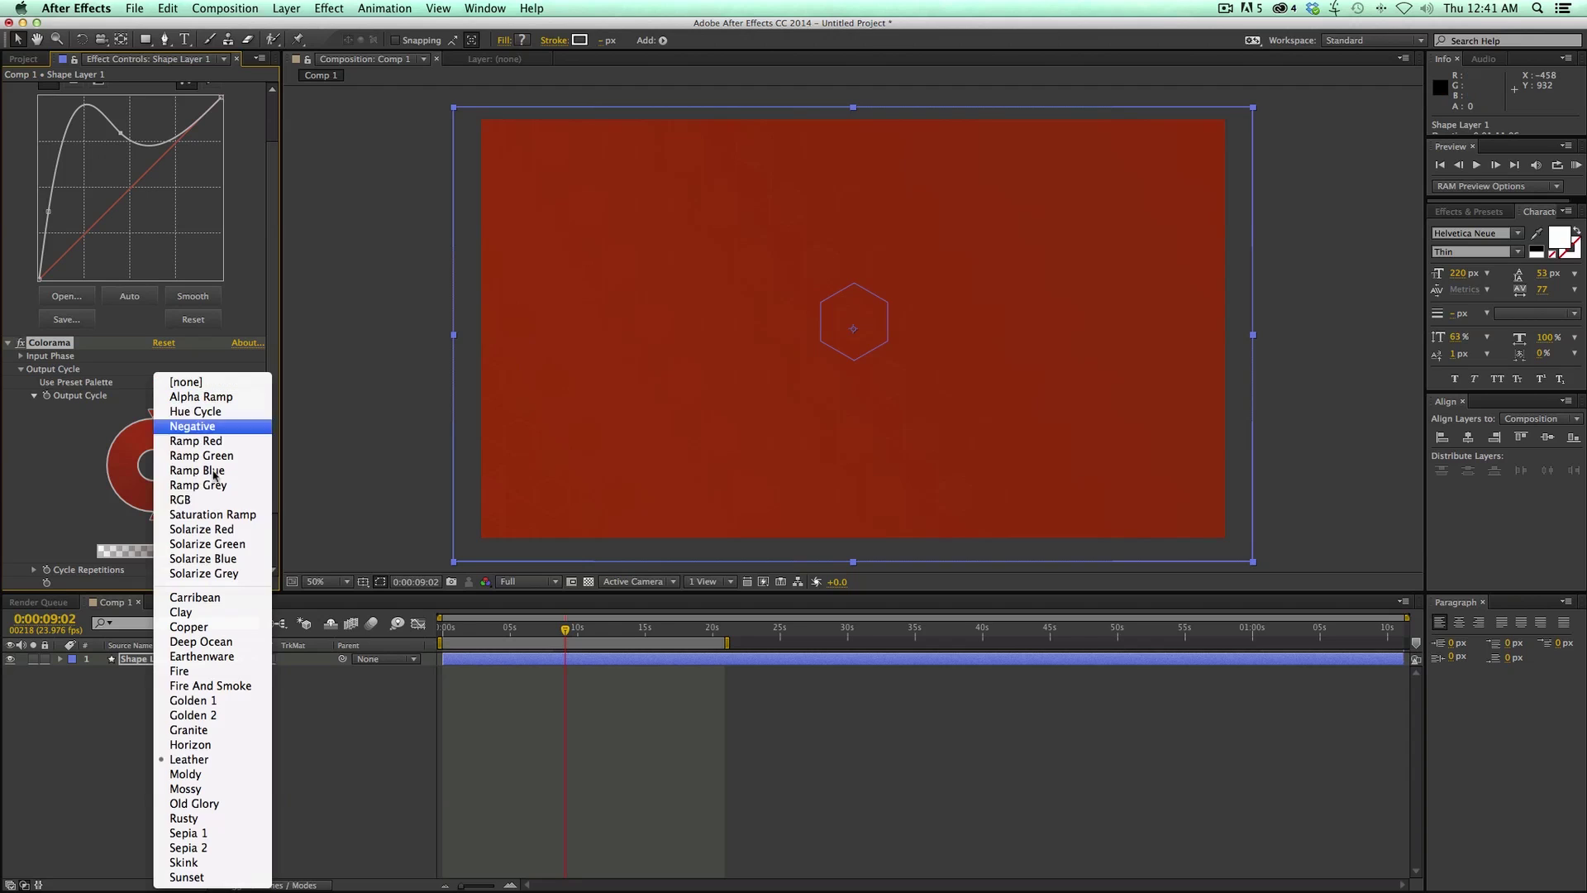
left_click(217, 500)
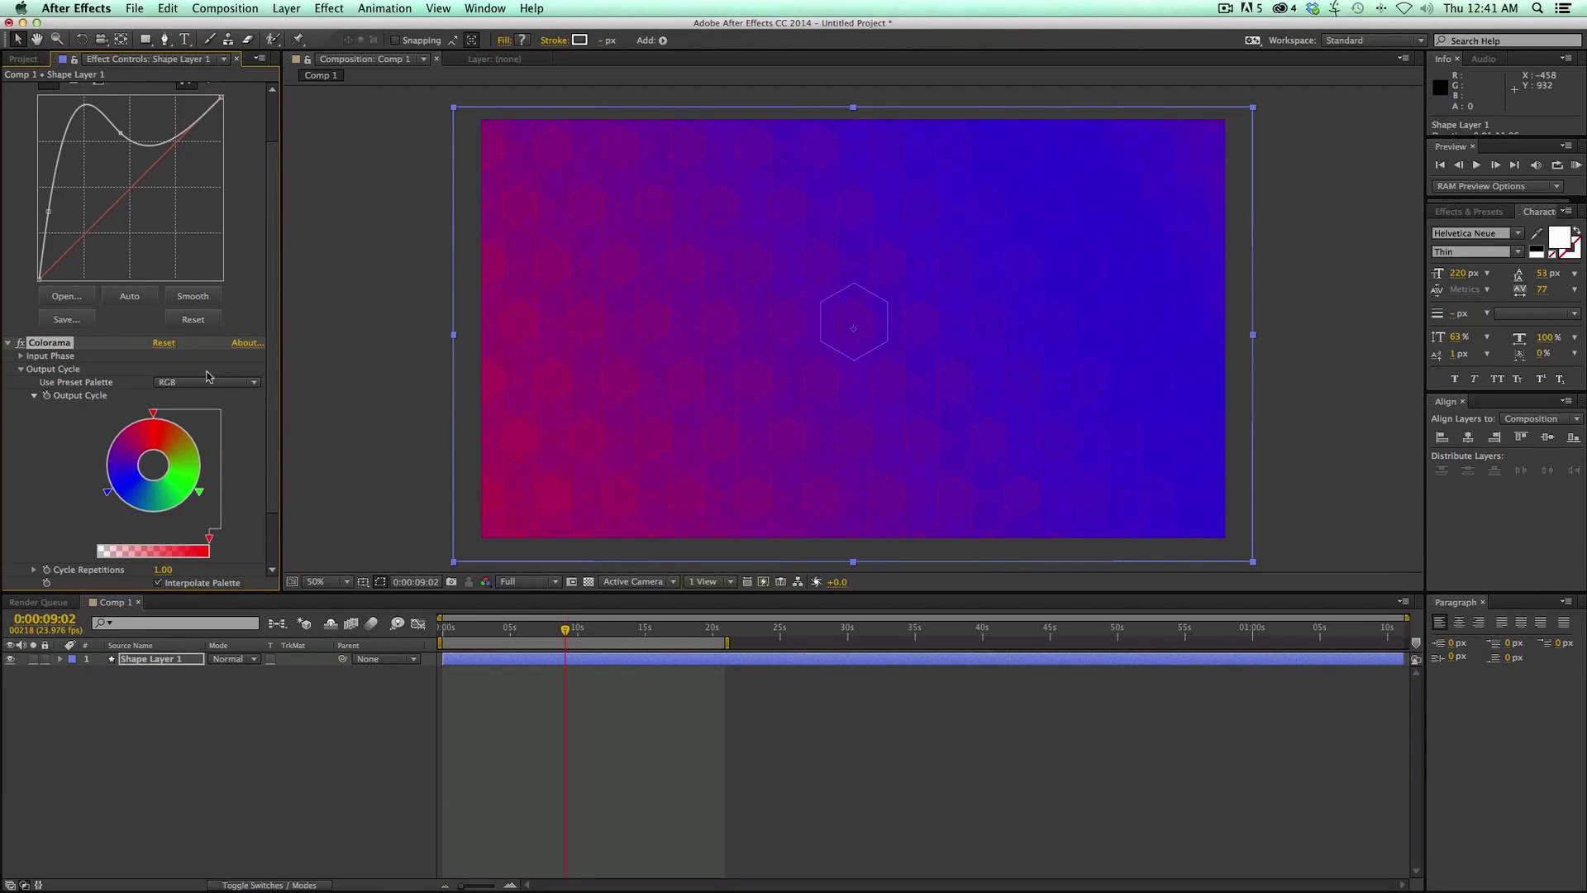
left_click_drag(541, 632, 424, 633)
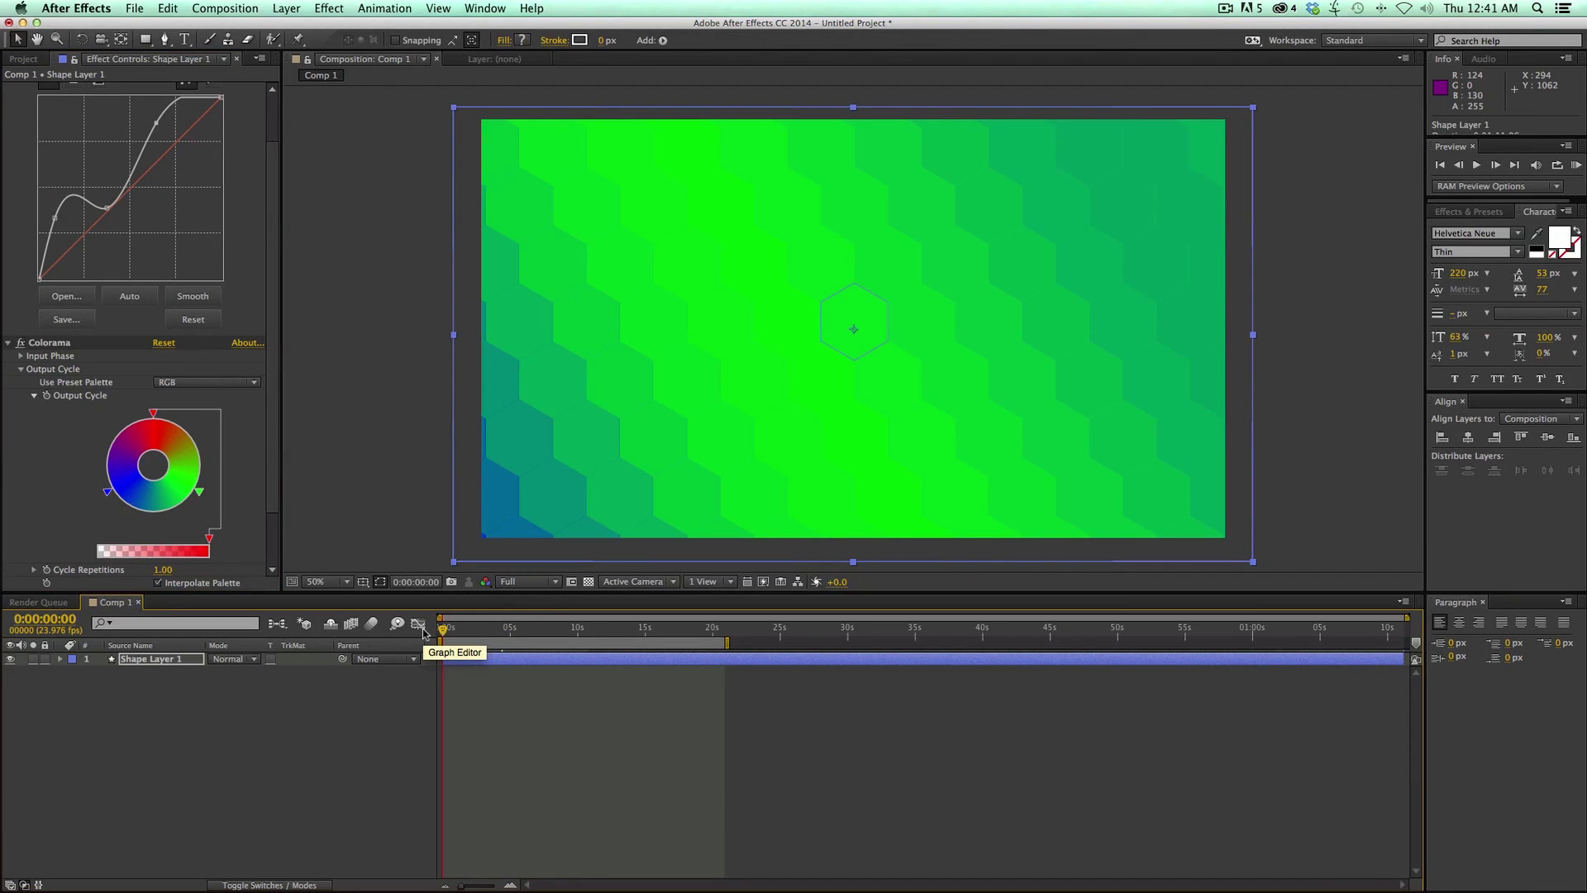
key("space")
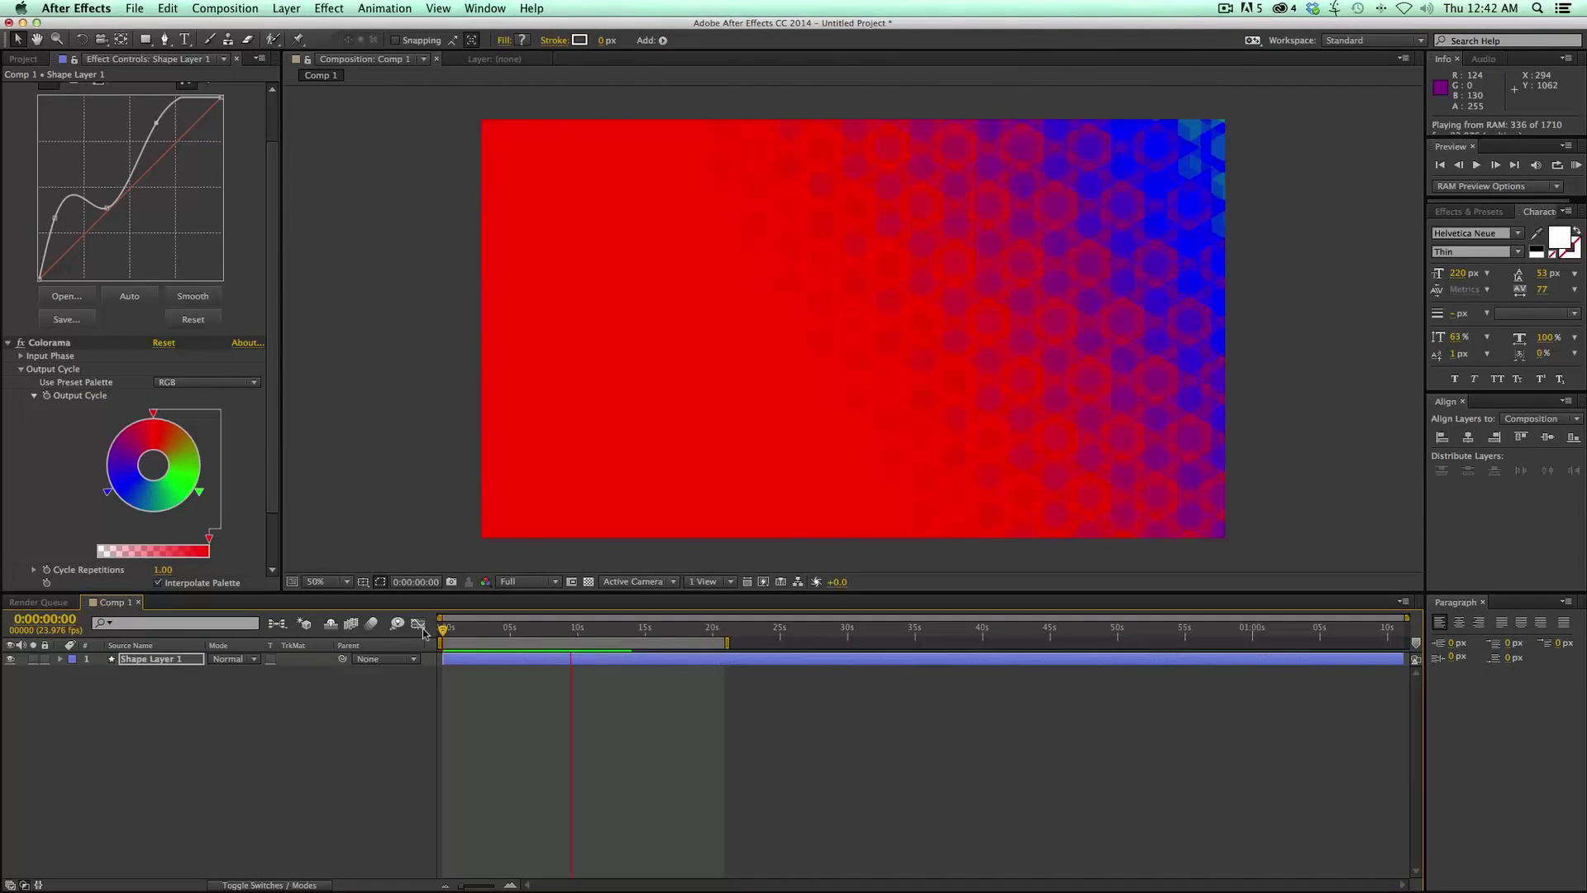
key("space")
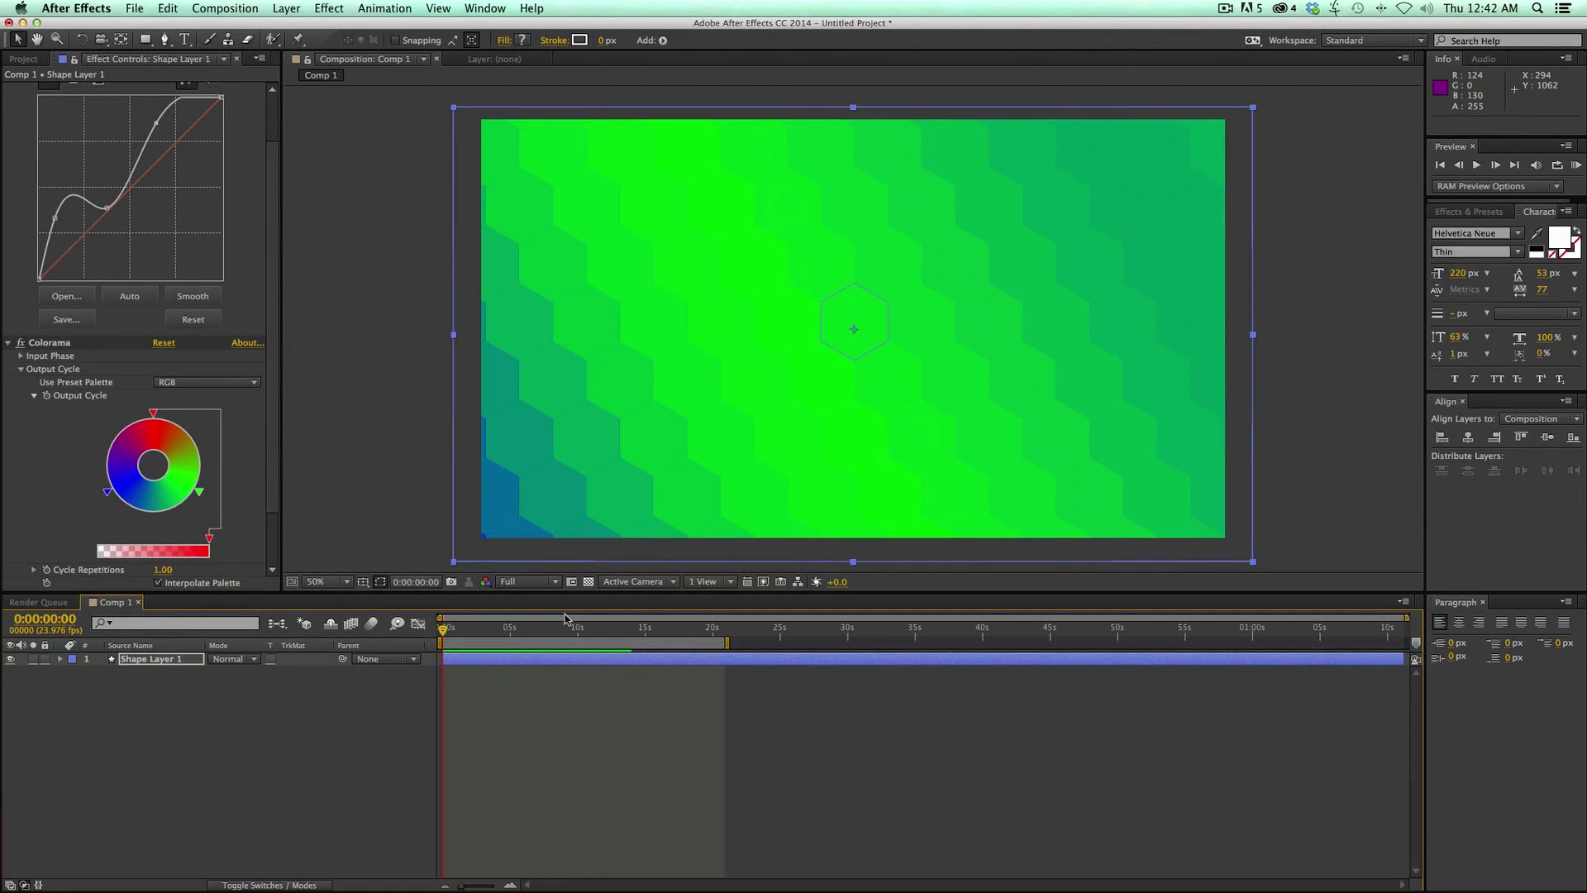
Type two-line text 'HEXAGONS' / 'ARE HOT' with Auto leading and zero baseline shift
left_click(914, 792)
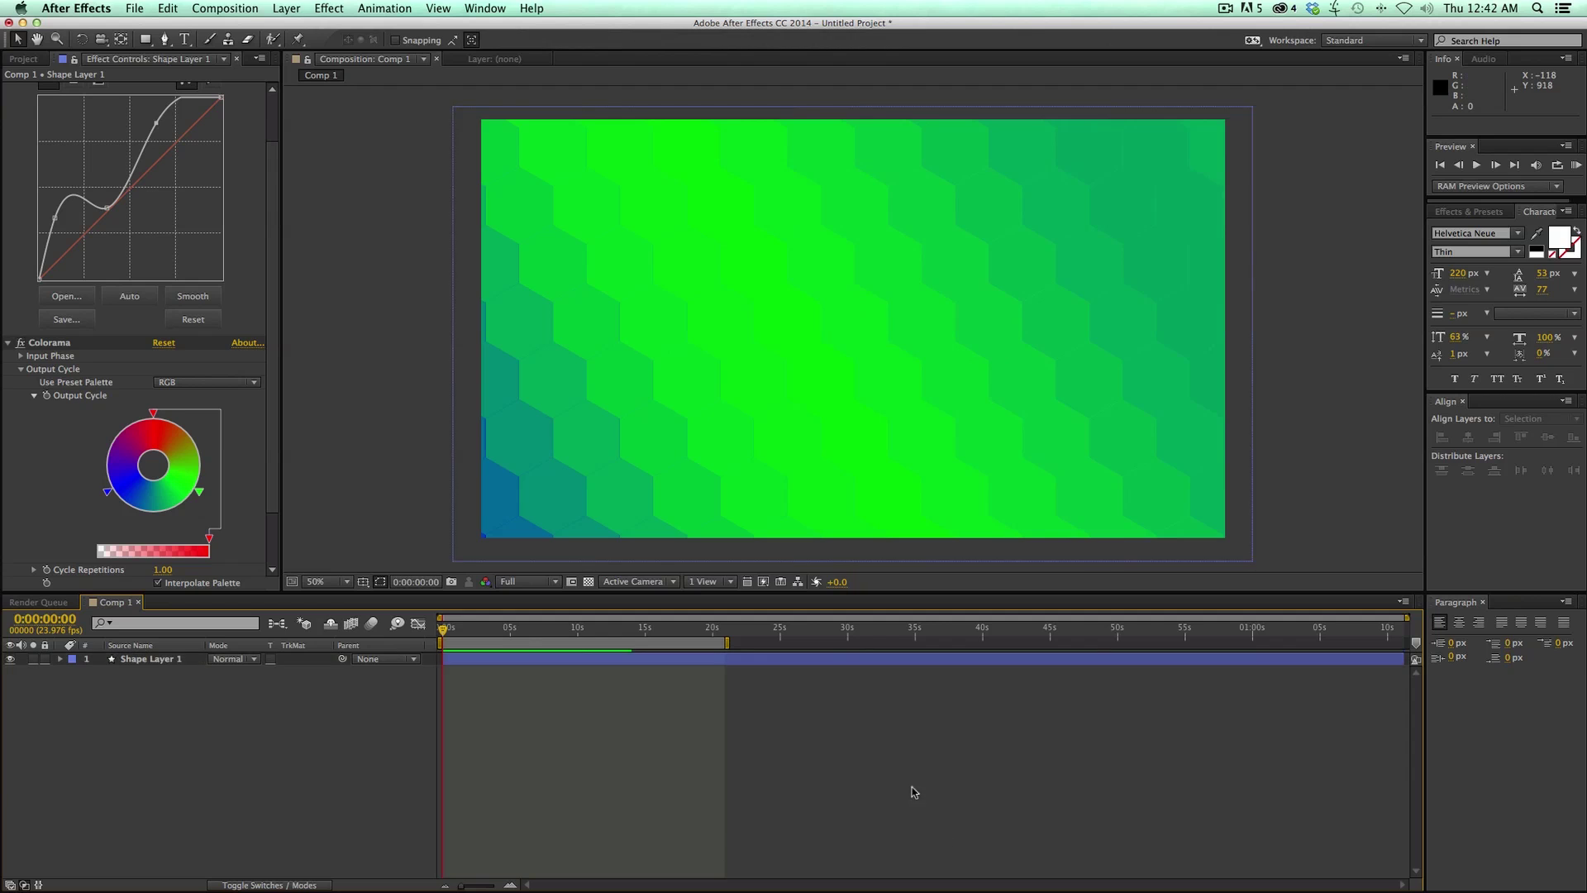
left_click(185, 39)
left_click(707, 310)
type("HEXAGONS")
key("Return")
type("ARE HOT")
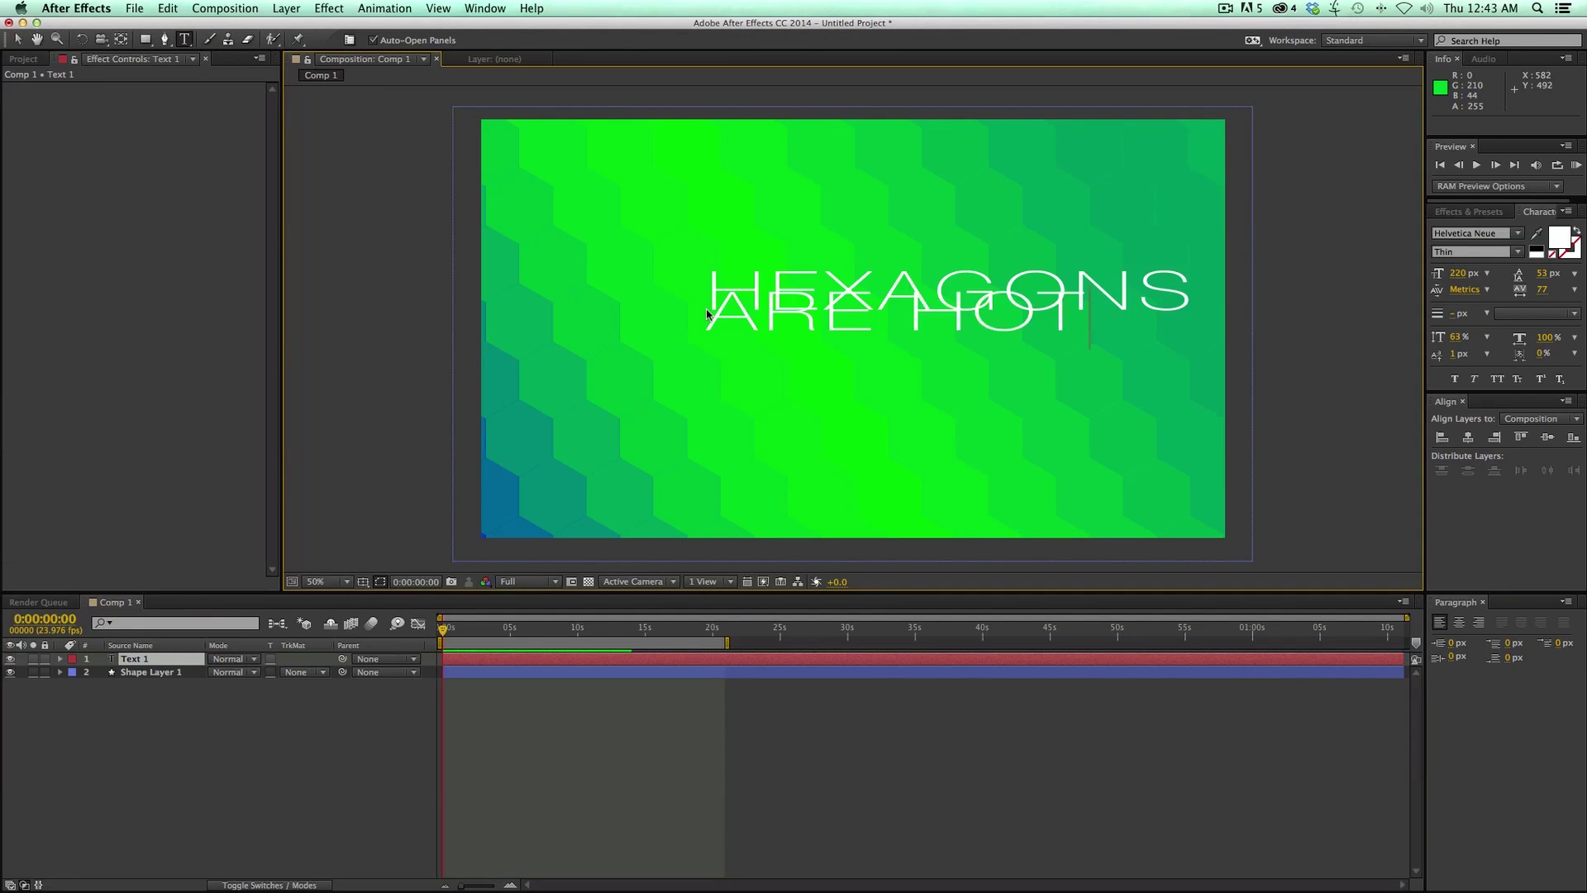
key("super+a")
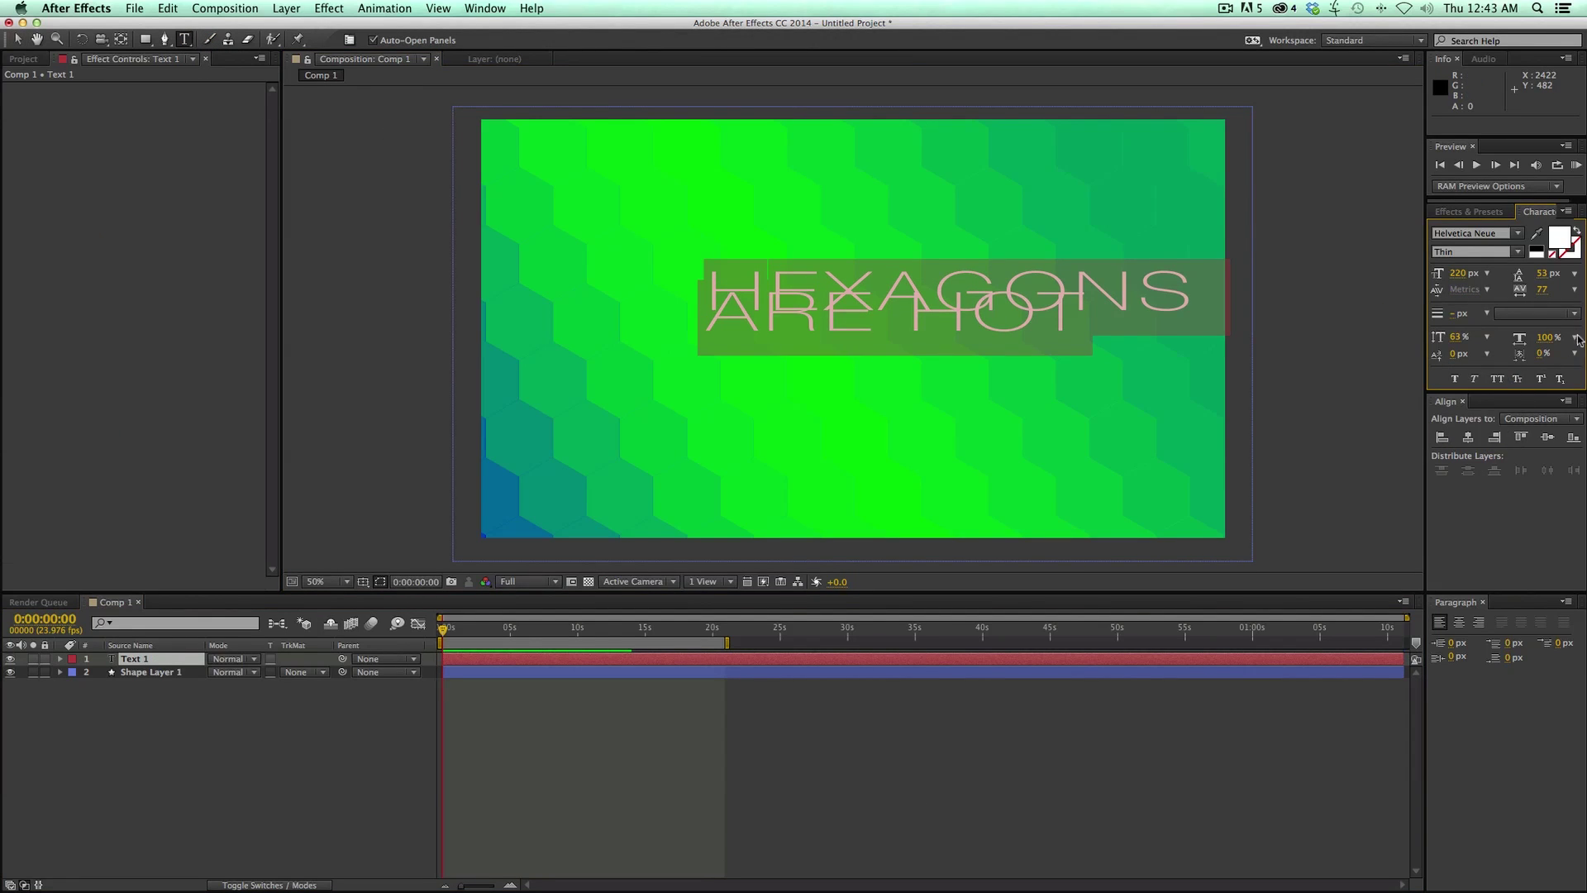
left_click(1574, 273)
left_click(1501, 285)
key("Escape")
Center the paragraph, align it to the composition's horizontal center, and use Condensed Black
left_click(1459, 622)
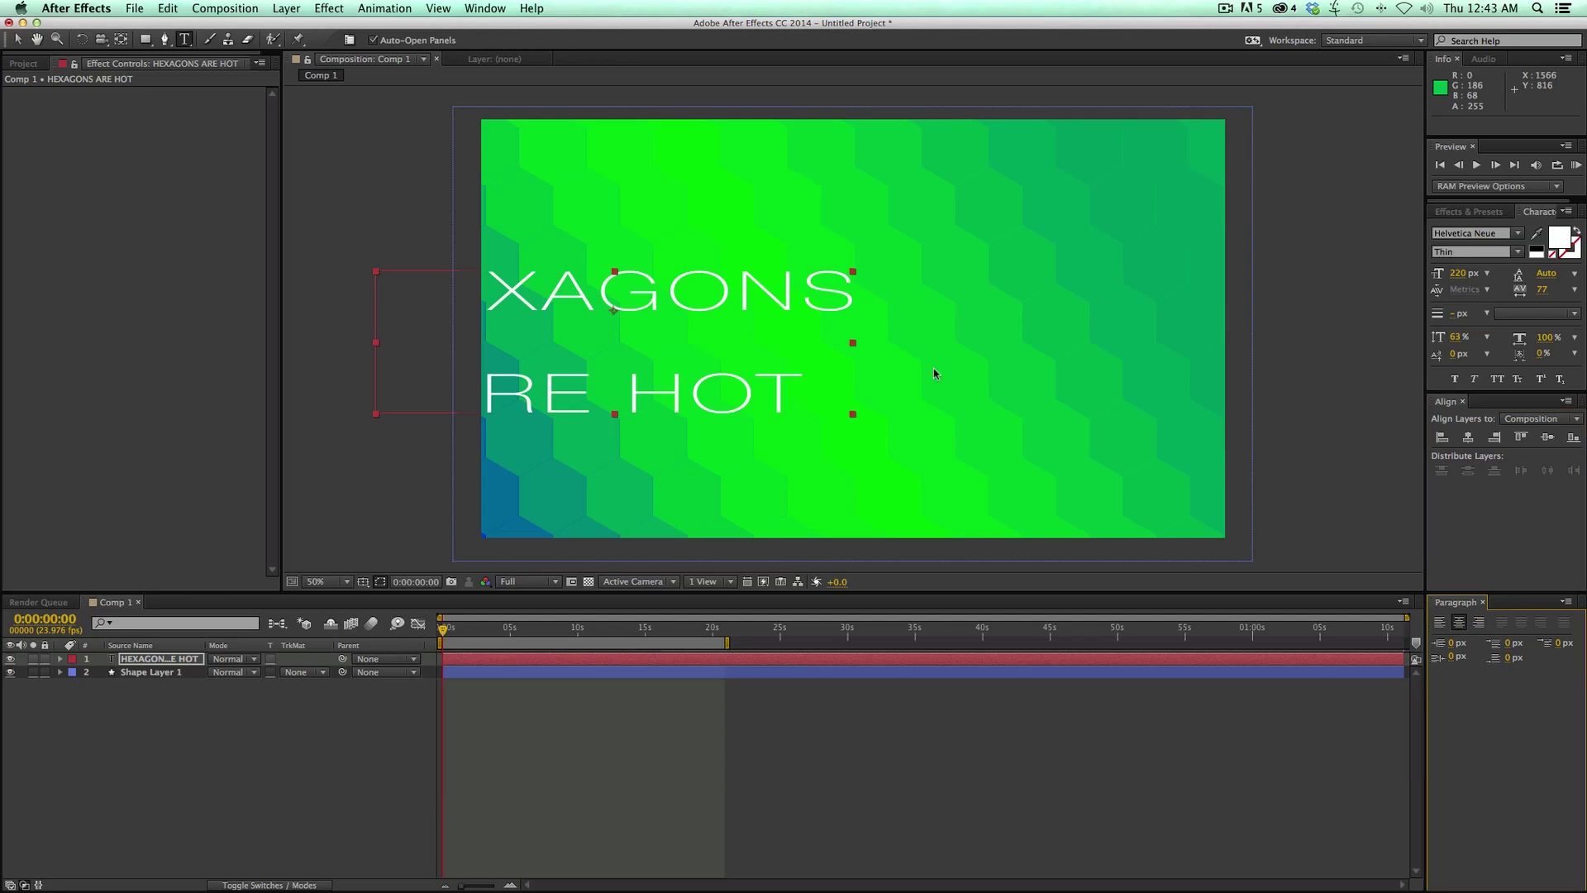
left_click(1494, 436)
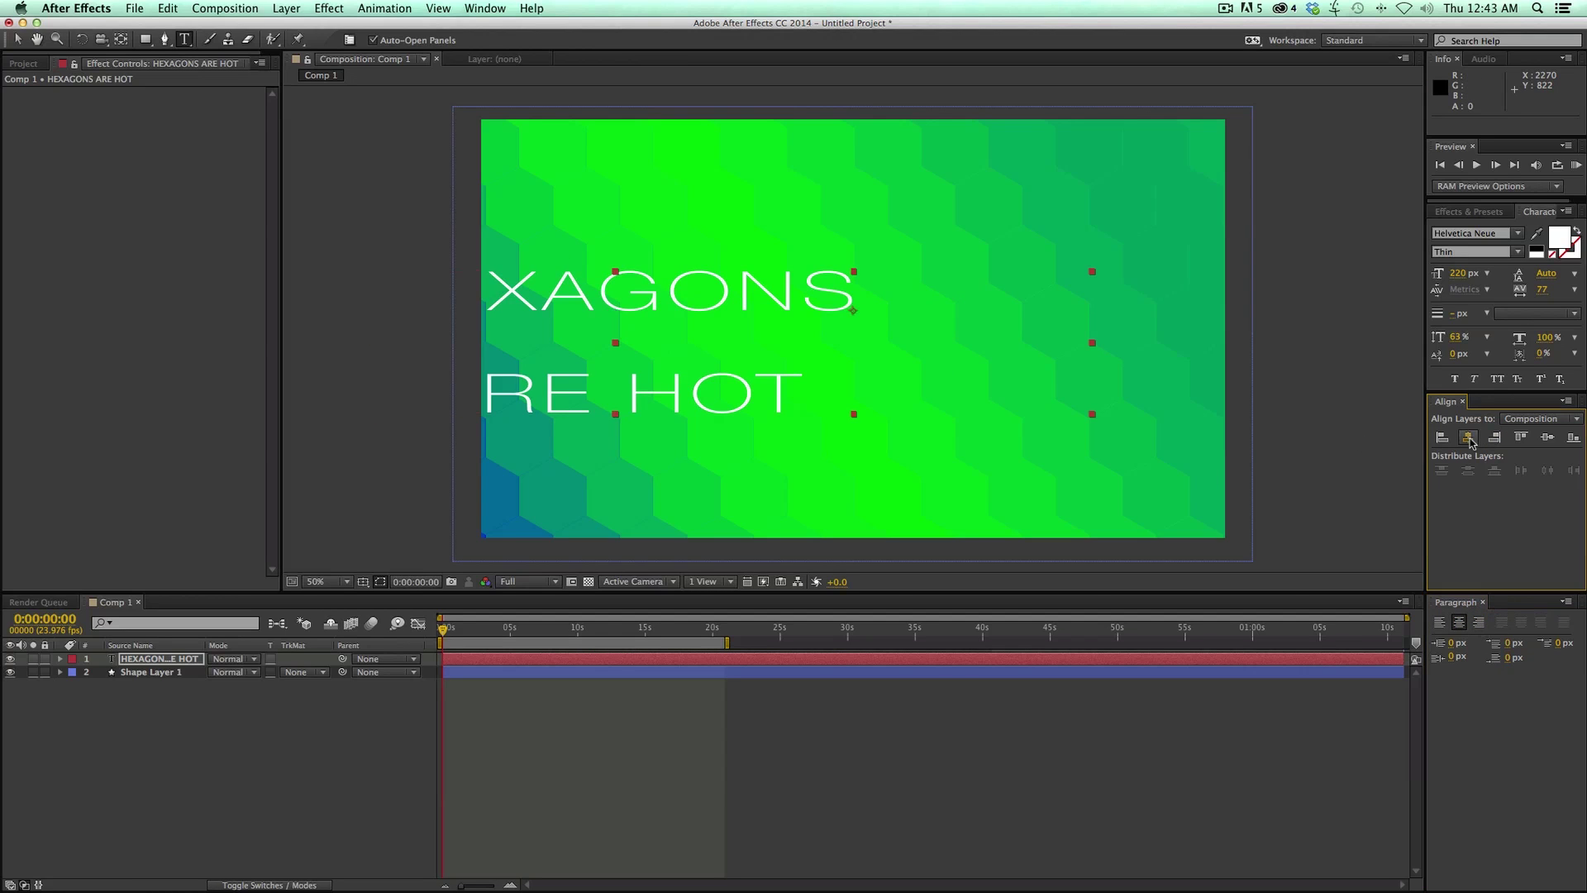
left_click(1479, 252)
left_click(1491, 286)
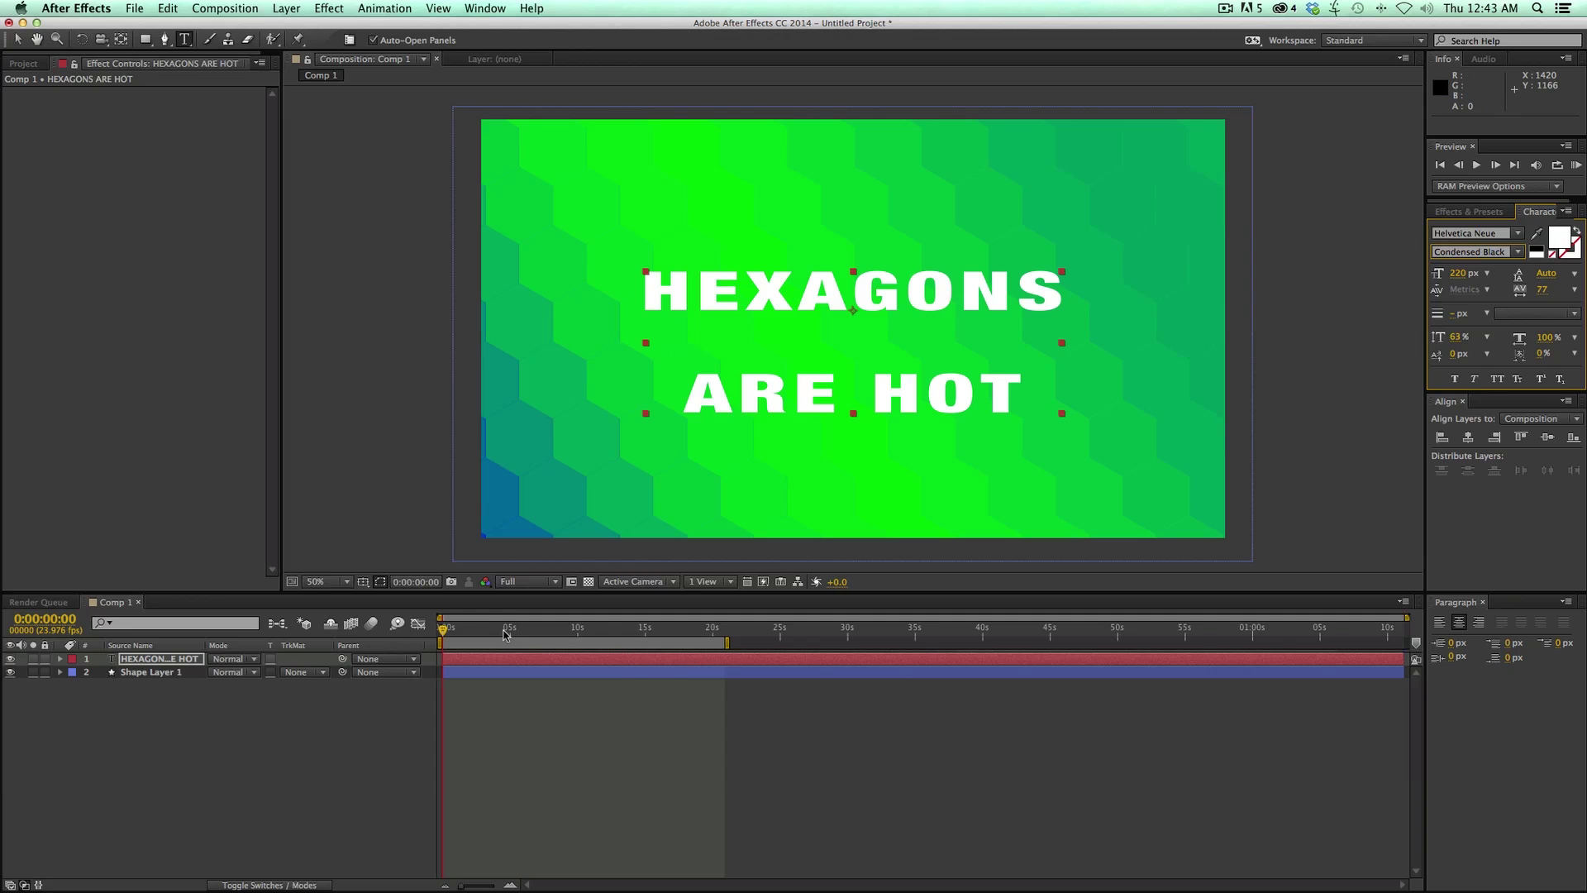
left_click_drag(462, 633, 496, 633)
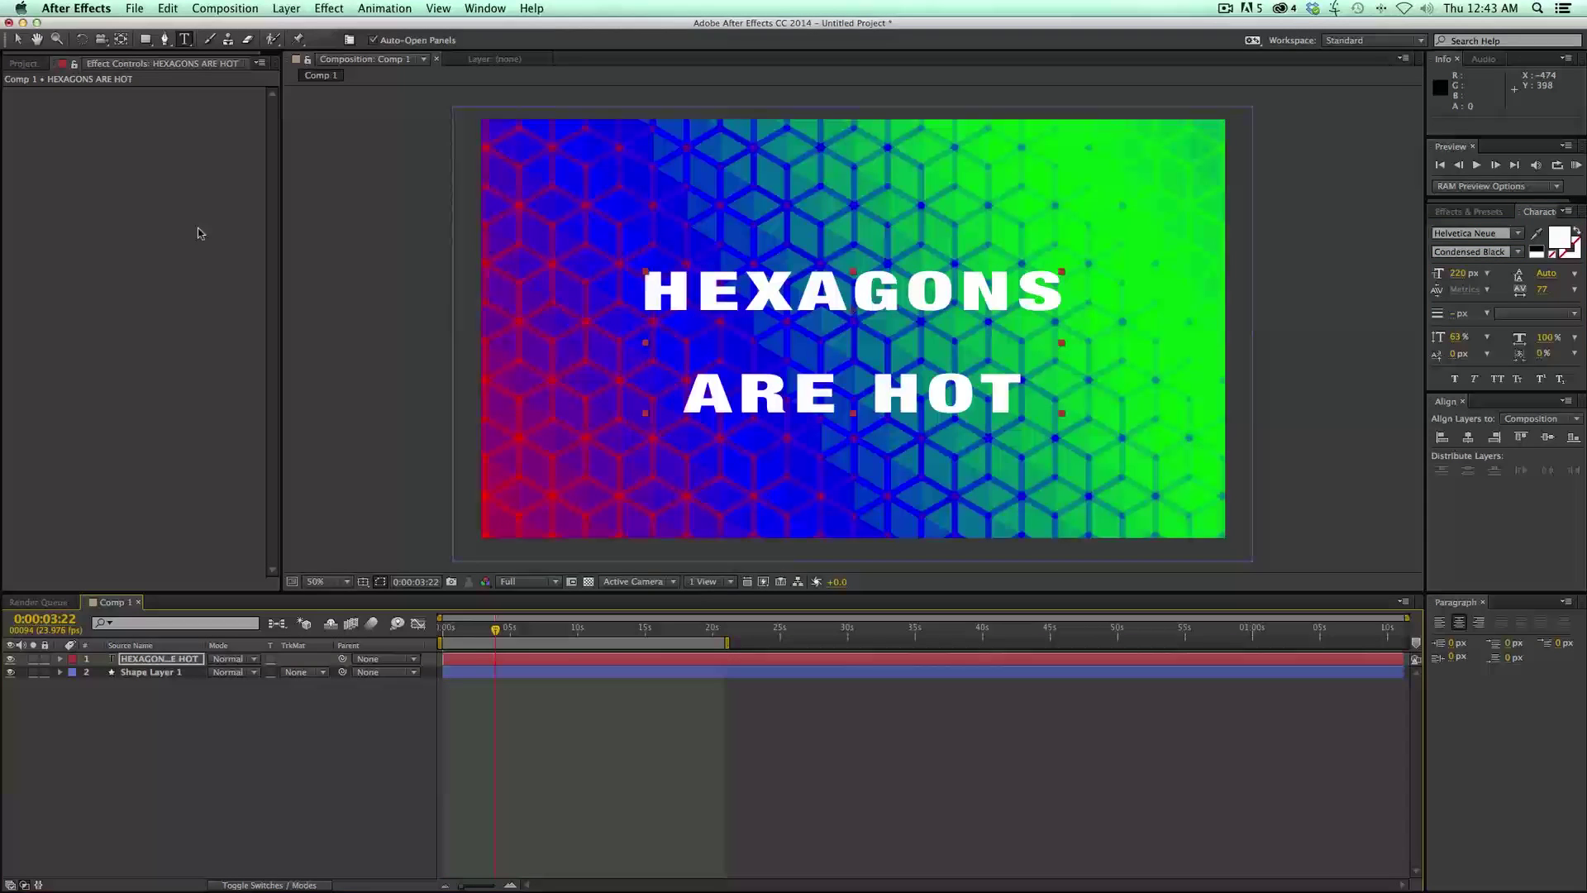
left_click(18, 39)
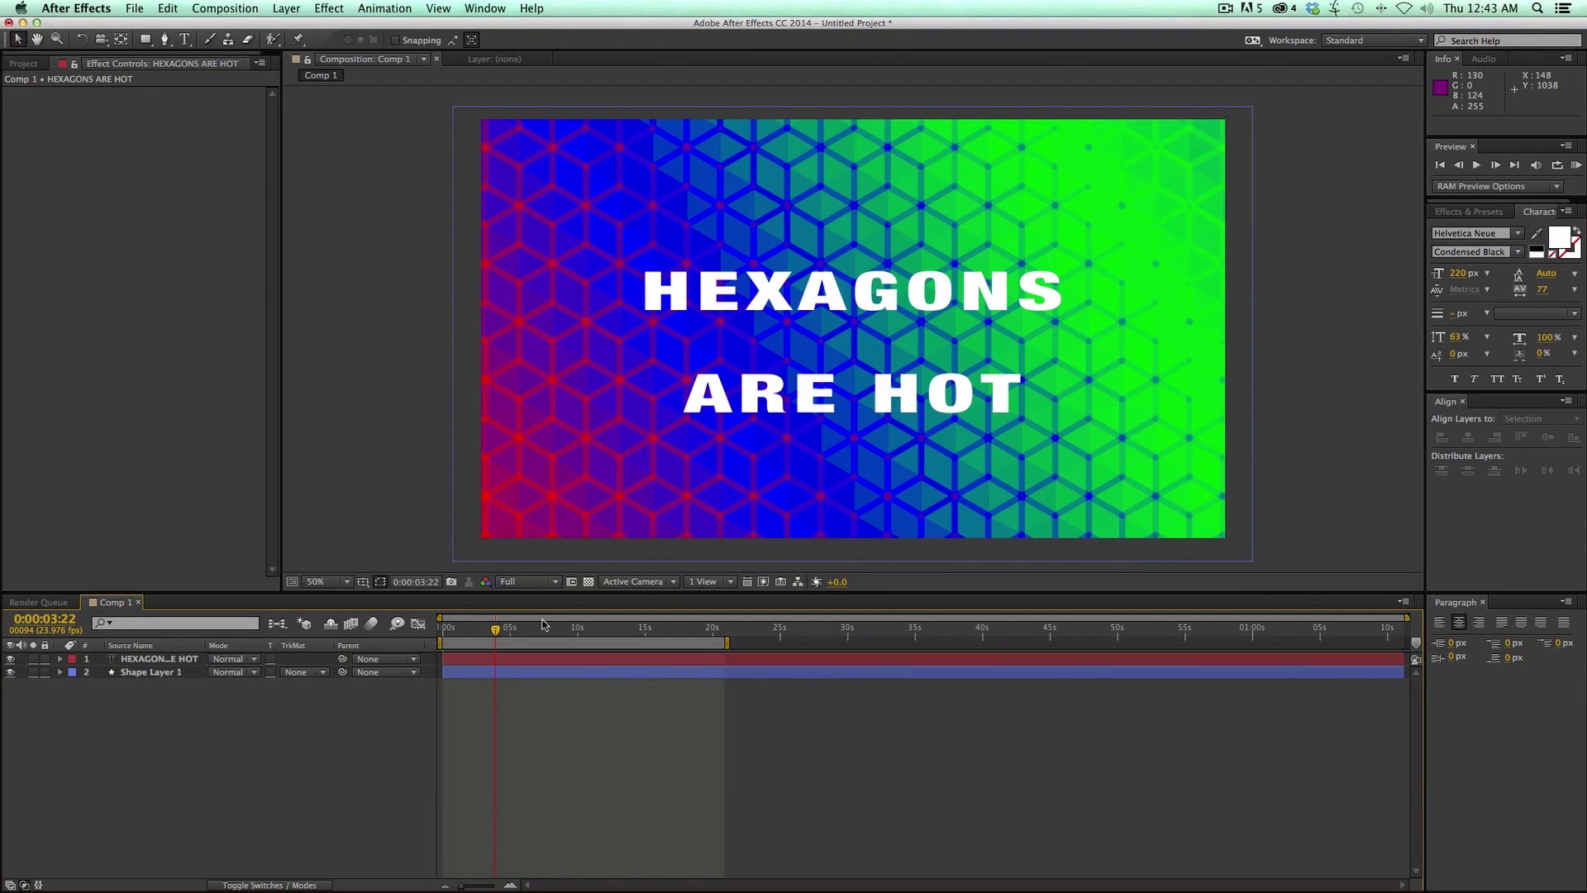
left_click_drag(495, 630, 523, 633)
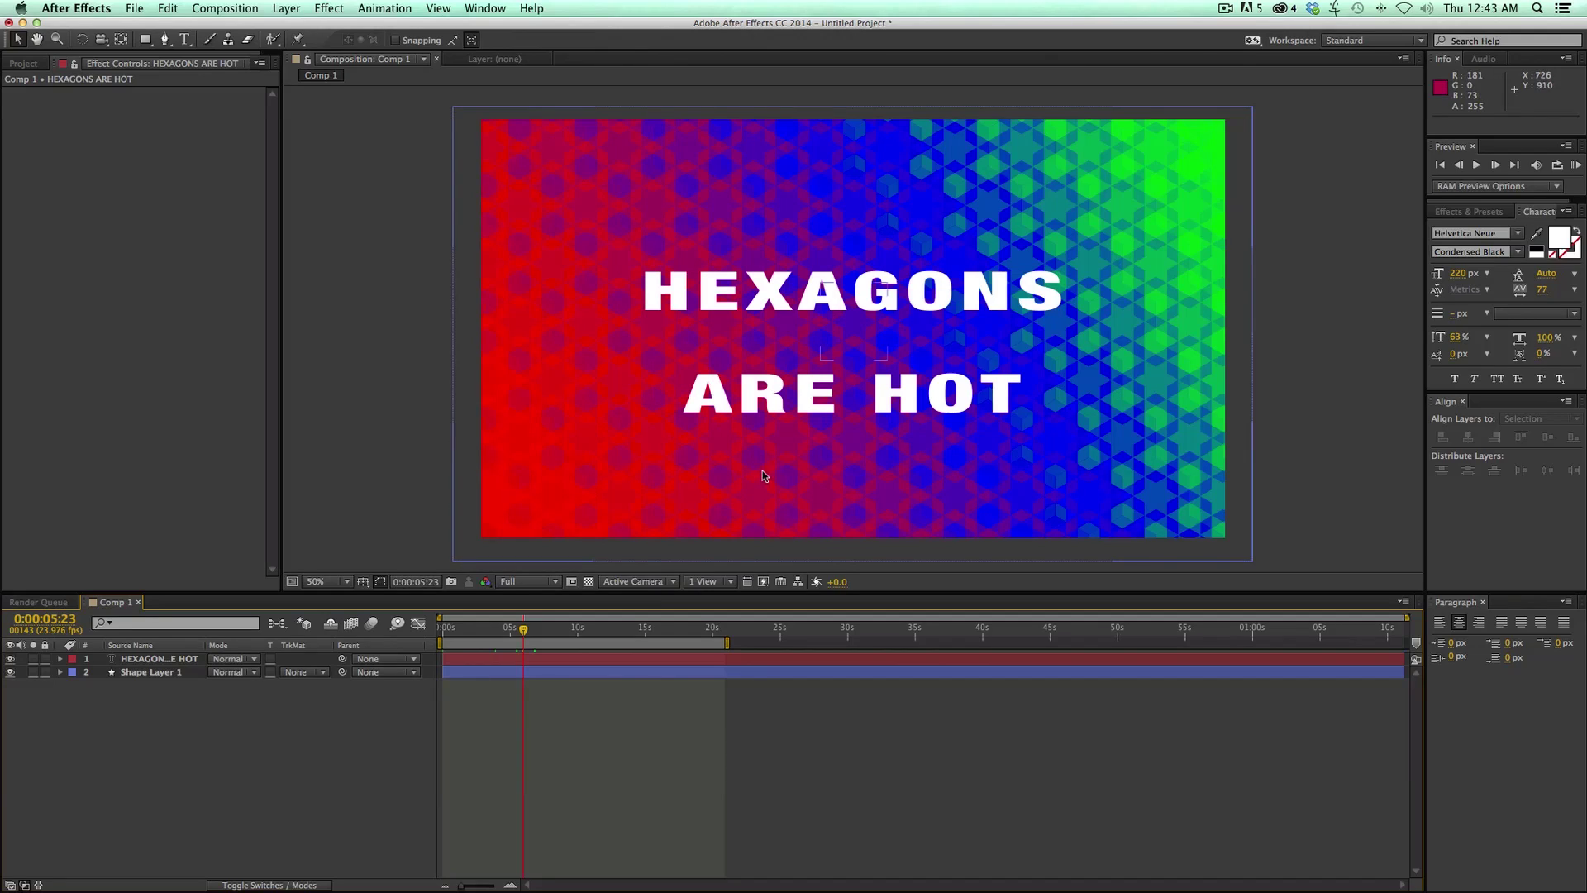
left_click(628, 449)
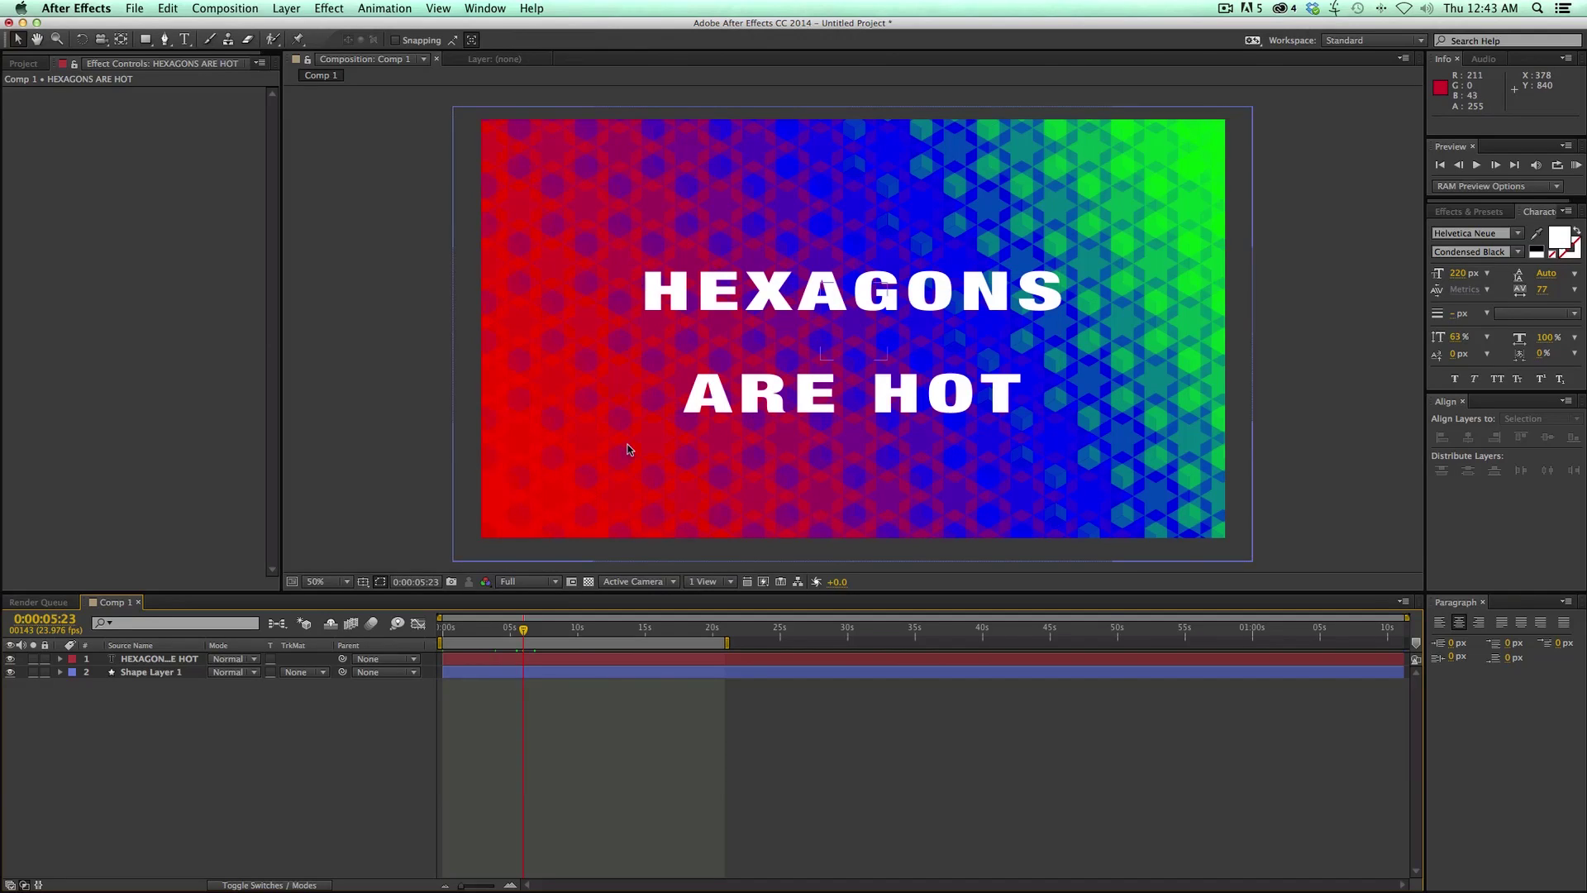